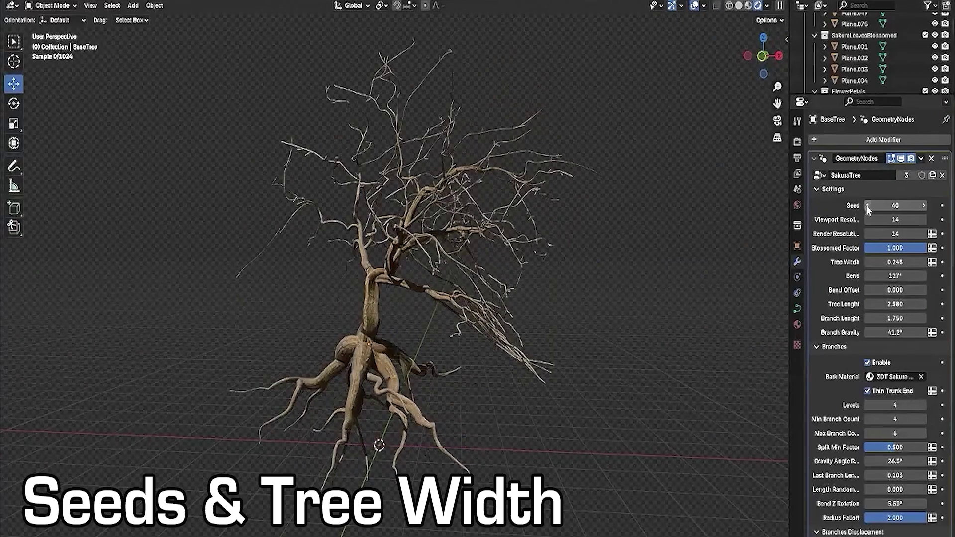
Set the base tree's width to 0.205 and Bend to 11.7°, and try other Branch Length and Branch Gravity values.
drag(896, 262, 912, 304)
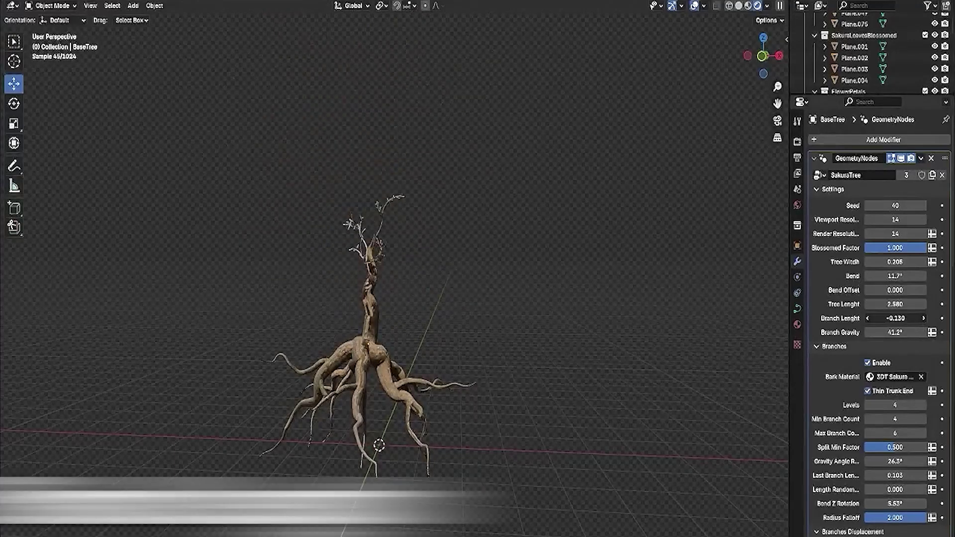
drag(895, 332, 881, 332)
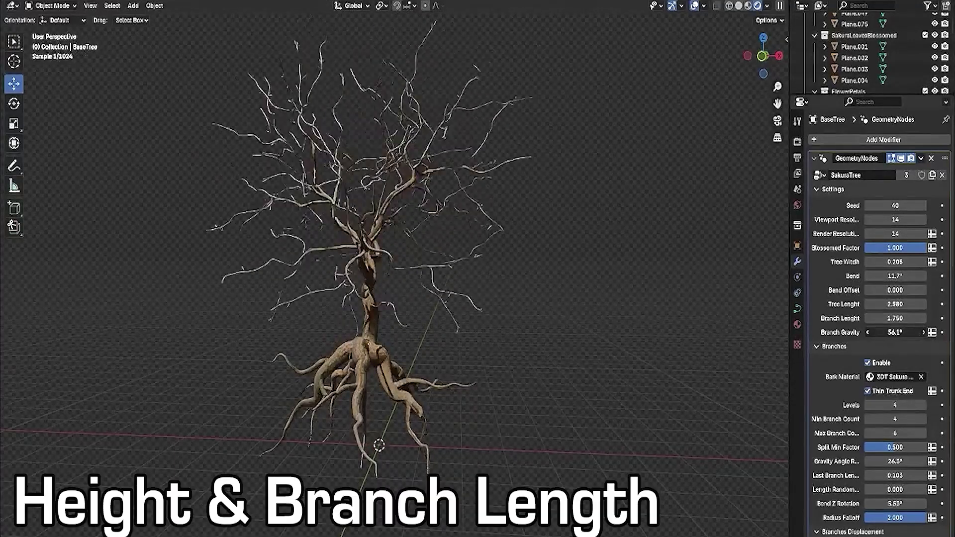
Vary the branch Levels and maximum branch count, ending on 4 levels and a maximum count of 6.
click(867, 337)
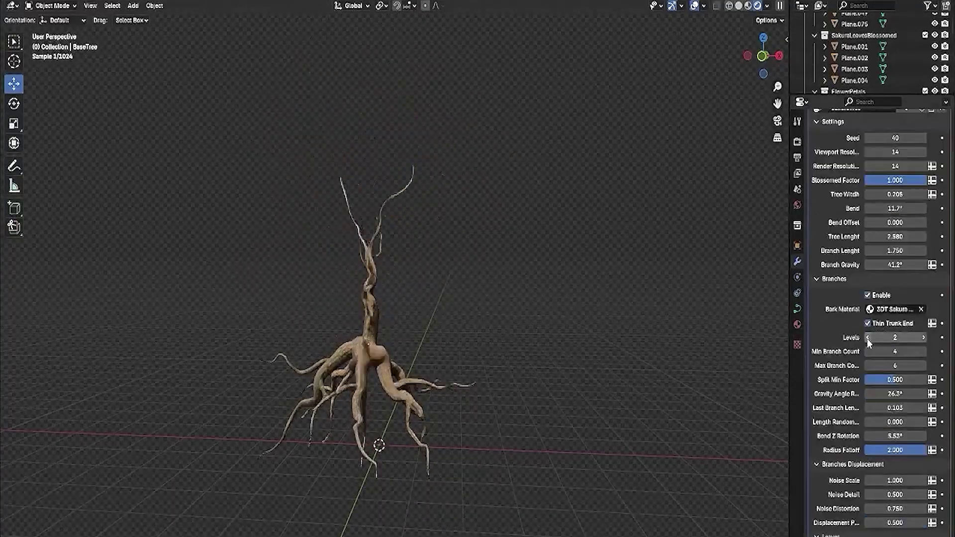
click(924, 338)
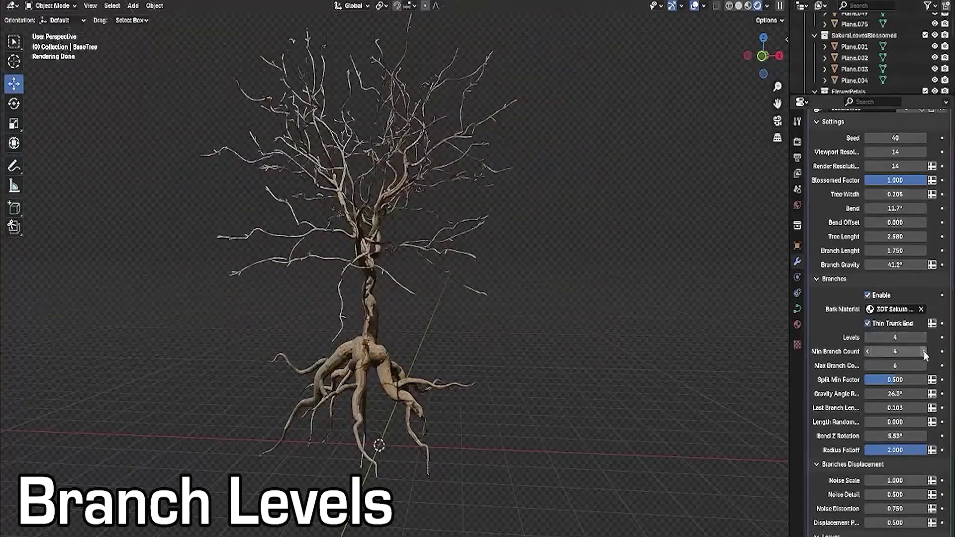
click(923, 366)
drag(896, 365, 866, 379)
double_click(897, 366)
text(6)
key(Return)
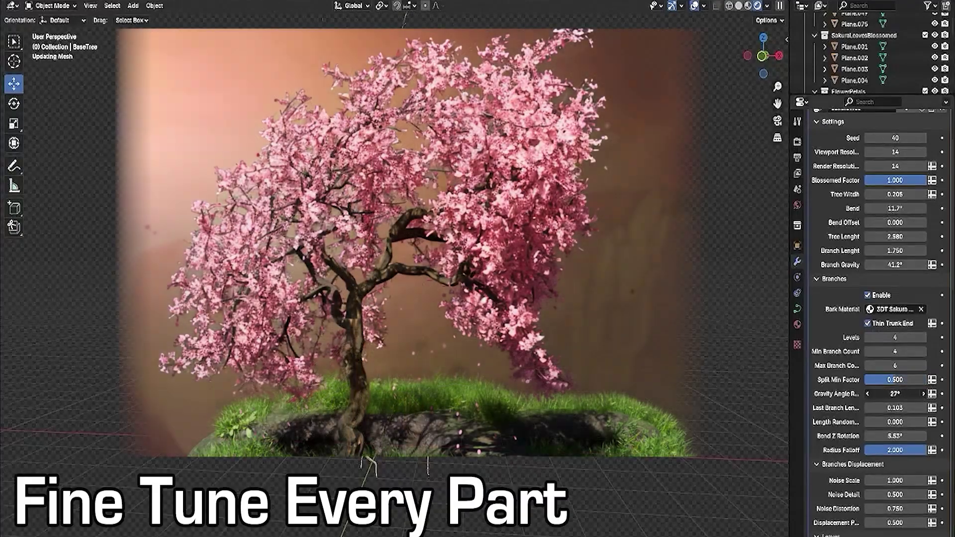
Set the branches' gravity angle randomness to 24.4° and Bend Z Rotation to 16.1°, and try lower Radius Falloff and Noise Scale values.
drag(895, 393, 884, 393)
drag(896, 408, 881, 407)
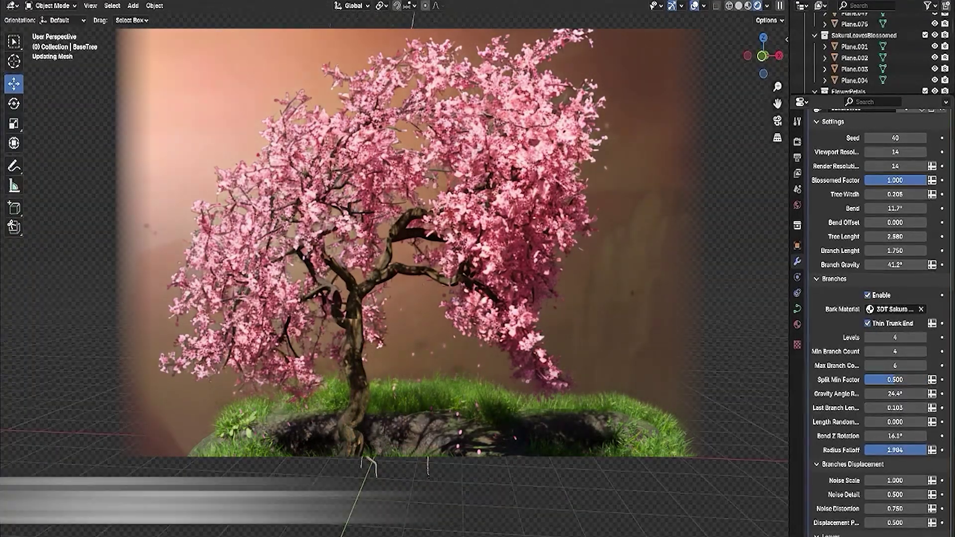
drag(895, 450, 868, 450)
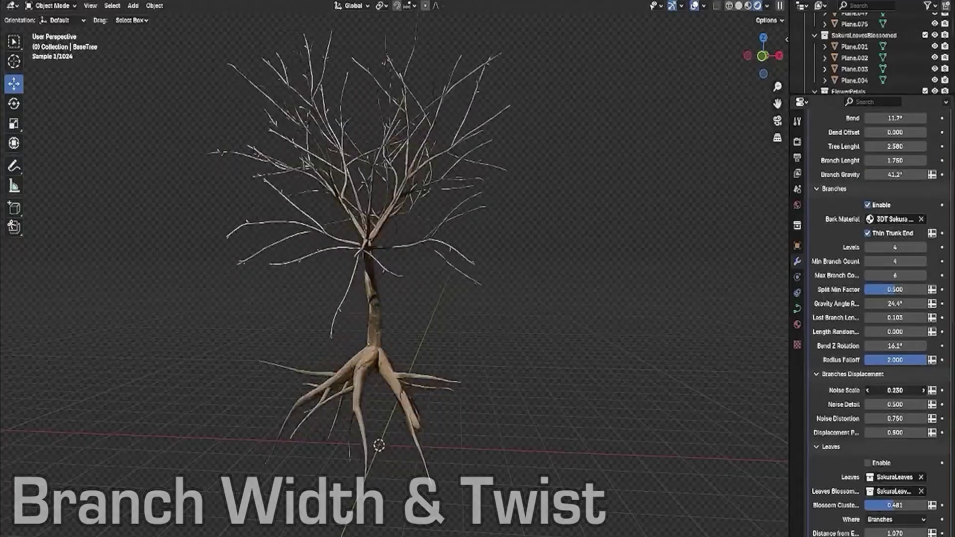
drag(893, 207, 899, 207)
Try leaf Density values of 5 and 10, settle on 30, and adjust the leaves' Scale.
double_click(897, 314)
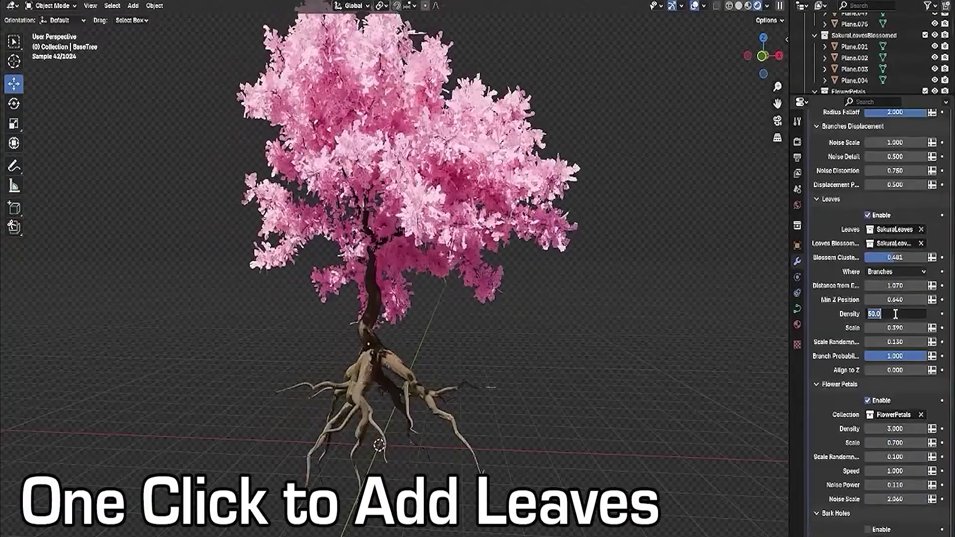
text(5)
key(Return)
double_click(894, 314)
text(10)
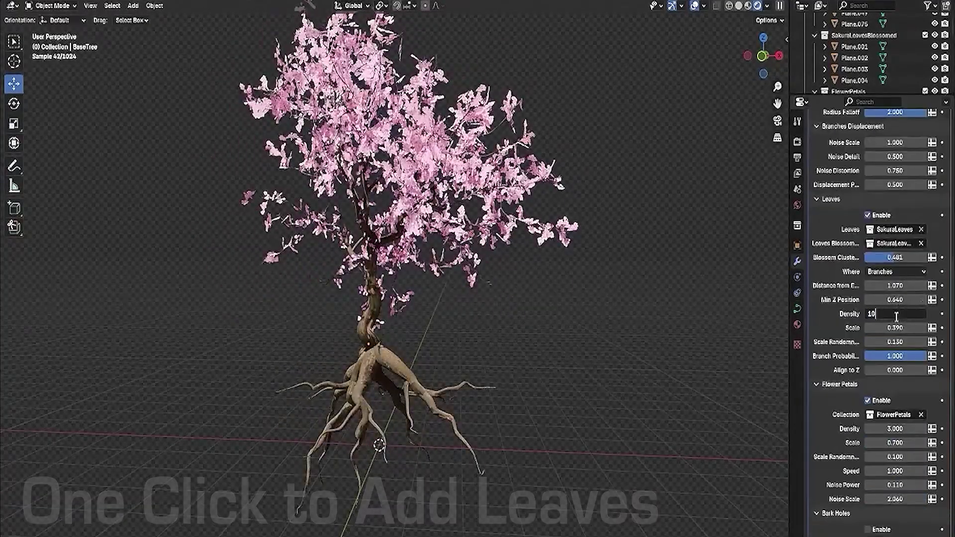
key(Return)
double_click(896, 315)
text(30)
key(Return)
mouse_move(895, 328)
mouse_down()
mouse_move(915, 329)
mouse_move(883, 328)
mouse_up()
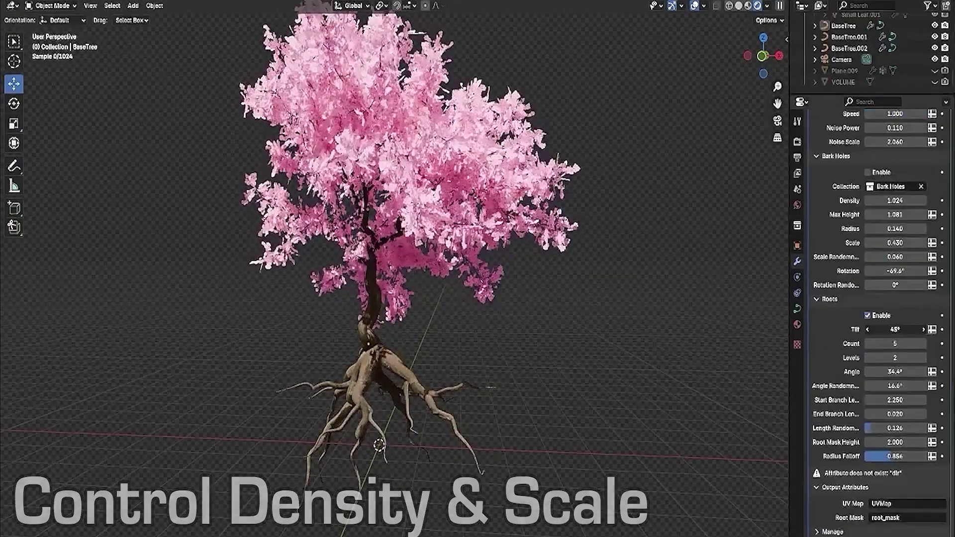
Adjust the roots' Tilt, raise and lower their Count, and change the root Angle.
mouse_move(895, 330)
mouse_down()
mouse_move(885, 330)
mouse_move(906, 330)
mouse_move(895, 330)
mouse_up()
click(924, 344)
click(924, 344)
click(923, 344)
click(868, 344)
click(867, 344)
click(867, 343)
click(867, 344)
drag(895, 371, 905, 414)
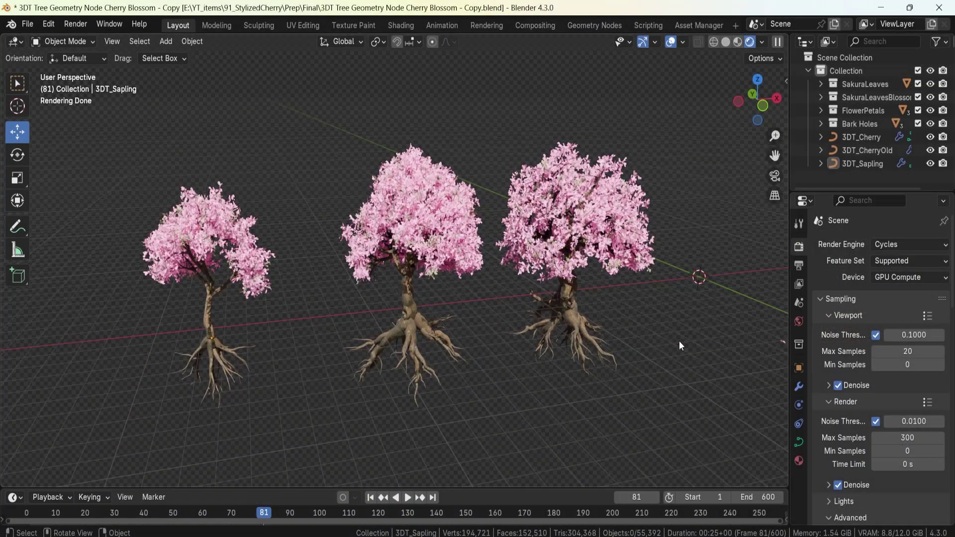
Add a Bézier curve at the 3D cursor, beside the three cherry trees.
shift+middle_drag(672, 312, 417, 340)
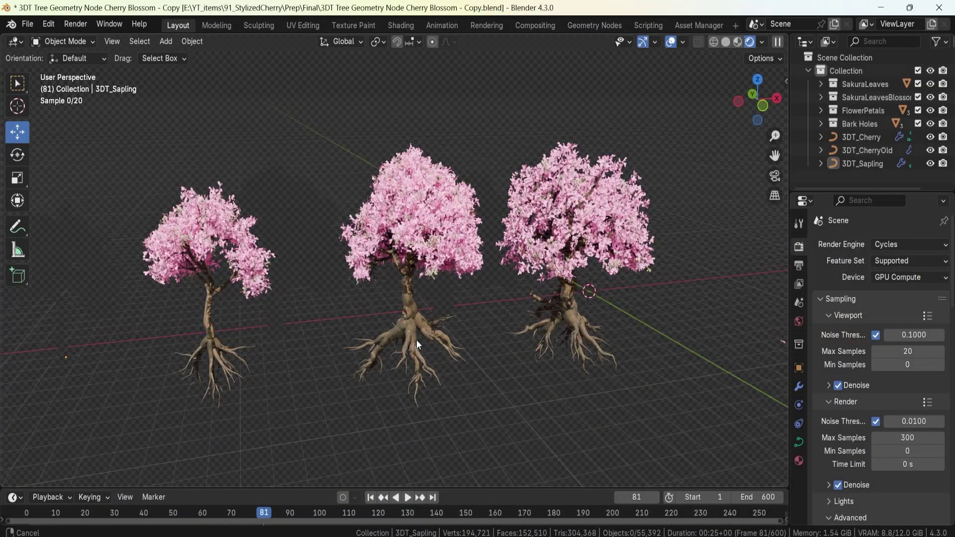
key(shift+a)
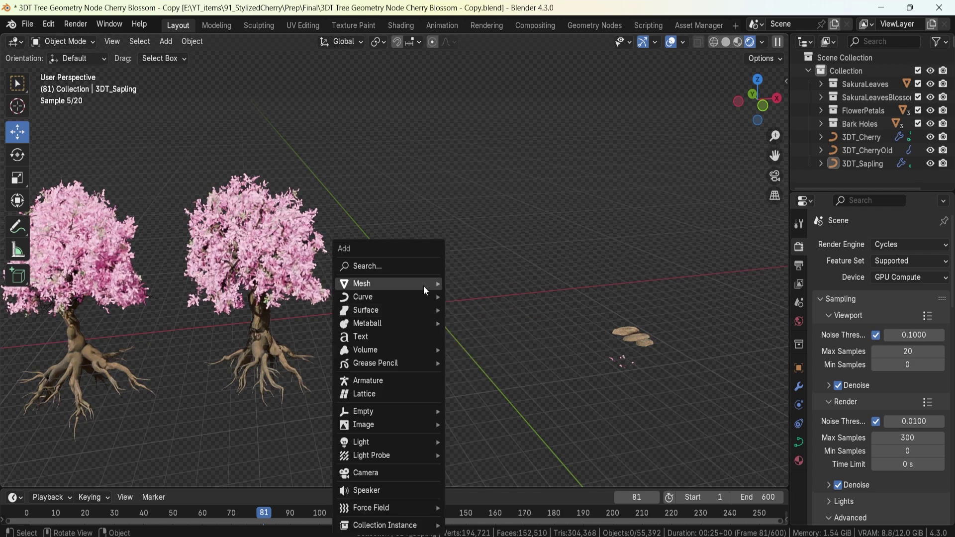
mouse_move(435, 281)
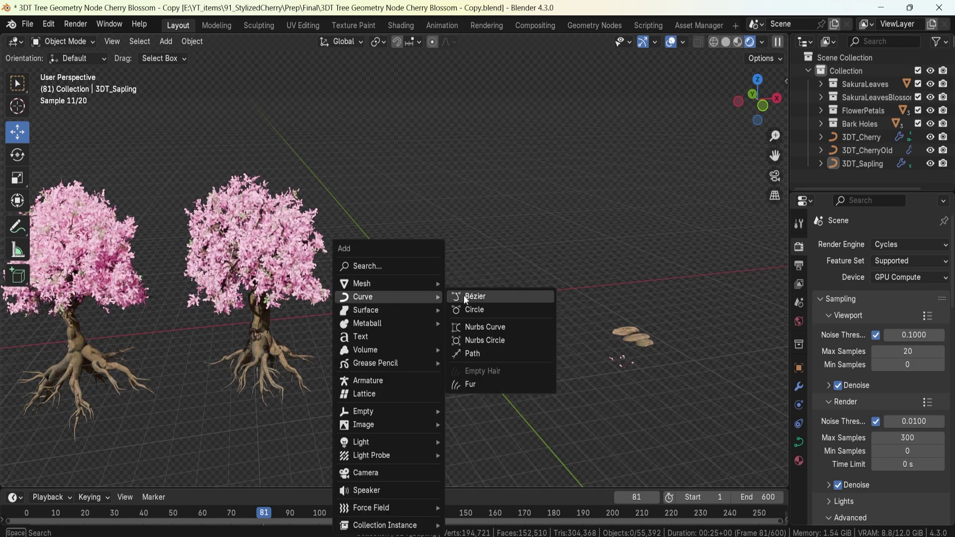
click(466, 297)
Give the Bézier curve a Geometry Nodes modifier that uses the SakuraTree node group.
click(799, 386)
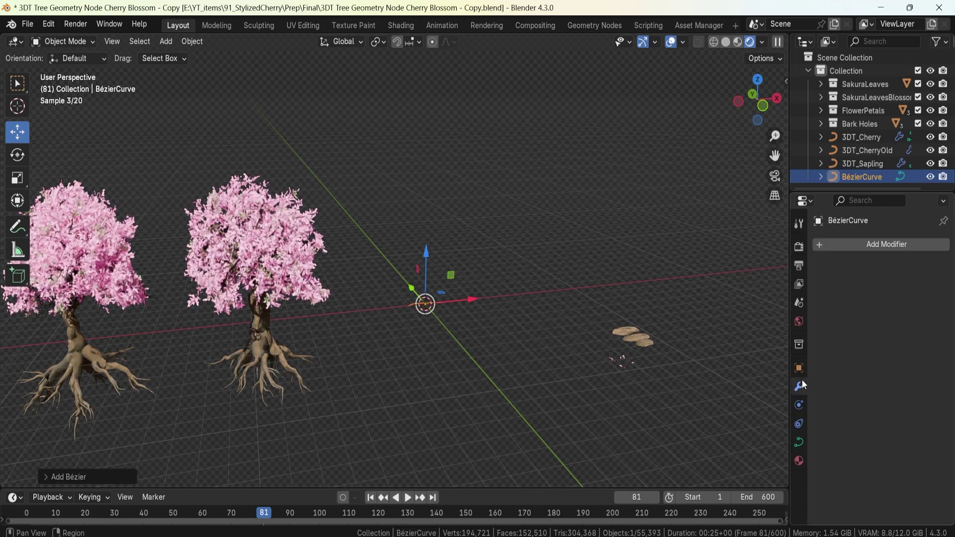
click(837, 243)
click(816, 256)
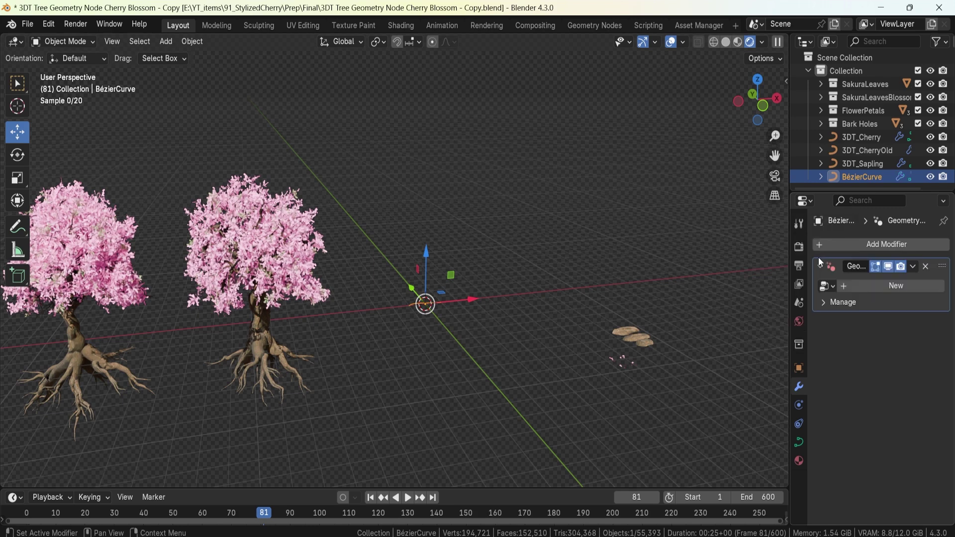
click(825, 286)
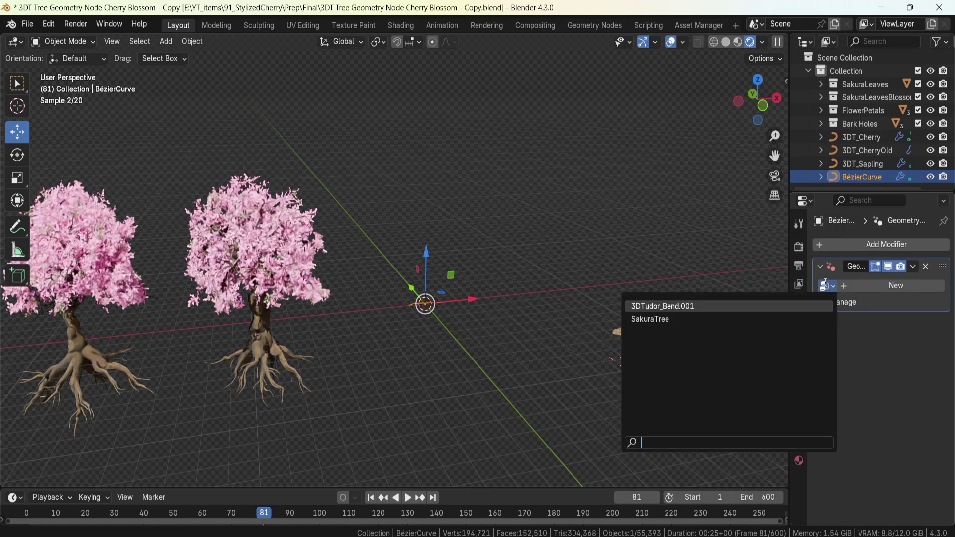
click(696, 321)
Delete the tree generated from the Bézier curve.
middle_drag(545, 315, 469, 268)
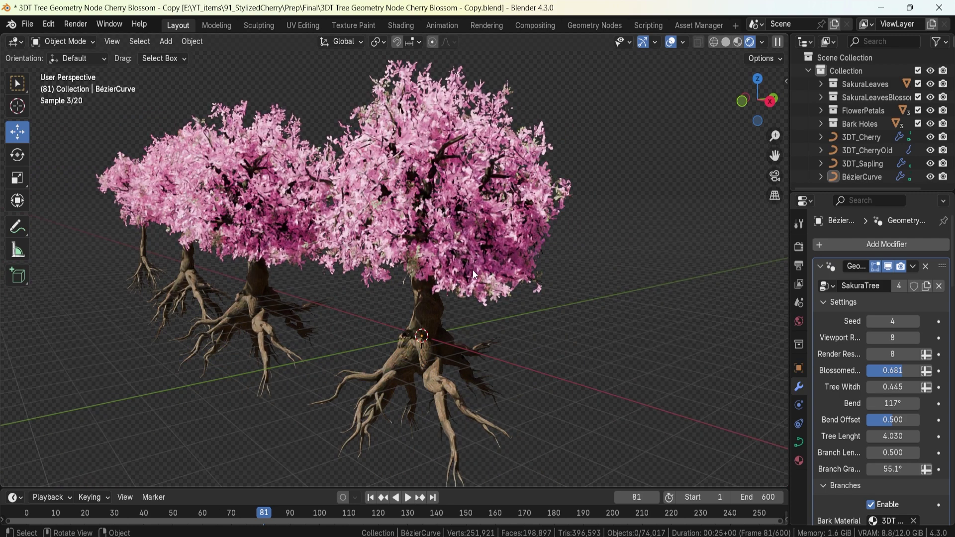
click(420, 291)
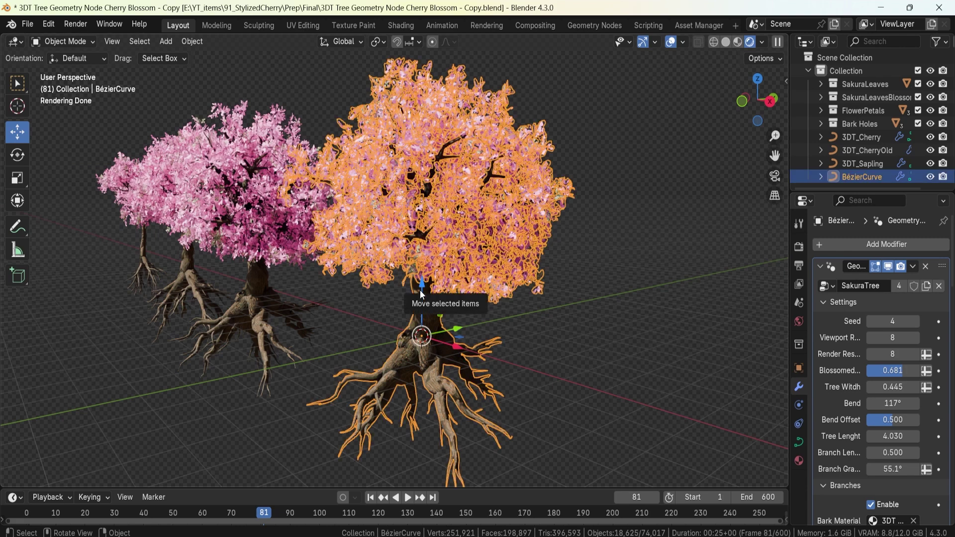
key(Delete)
Select the sapling, the middle cherry tree and the old cherry tree in turn to inspect their modifier settings.
middle_drag(343, 306, 469, 303)
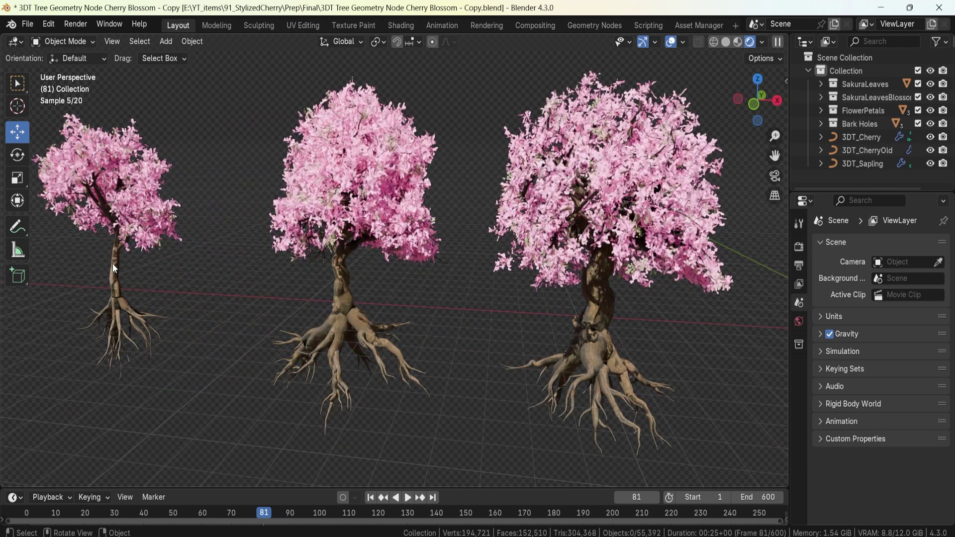
click(113, 264)
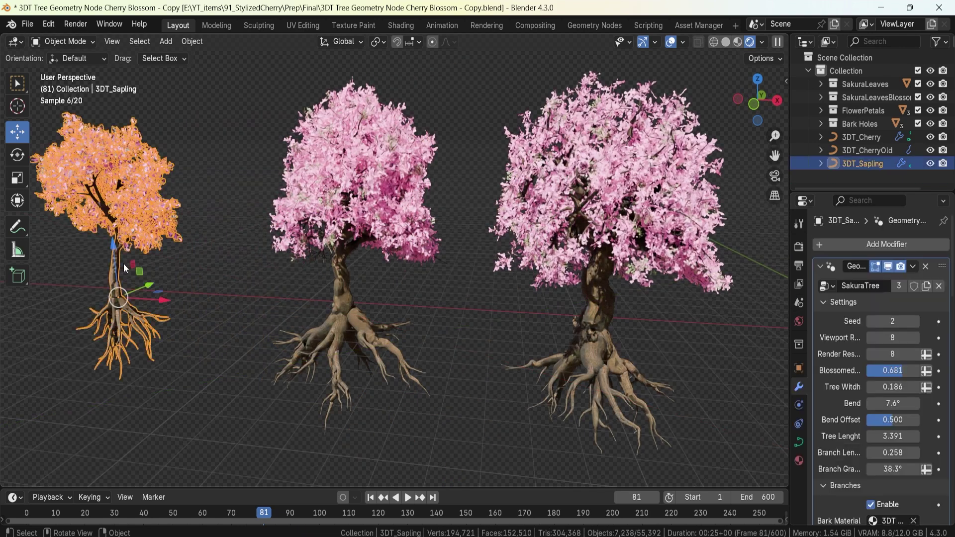
click(341, 277)
click(591, 333)
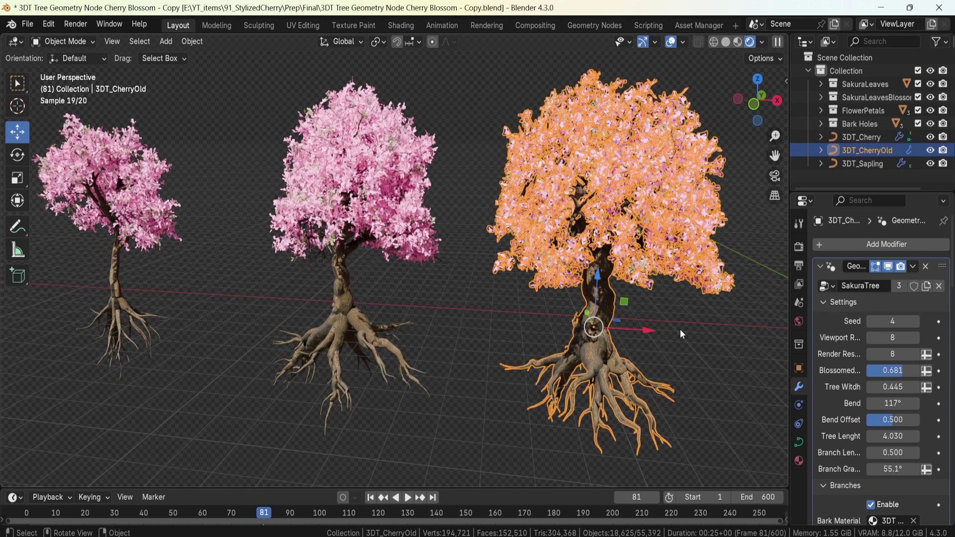
Set the sapling's Seed to 7 and switch the viewport shading to Material Preview.
shift+middle_drag(273, 290, 336, 291)
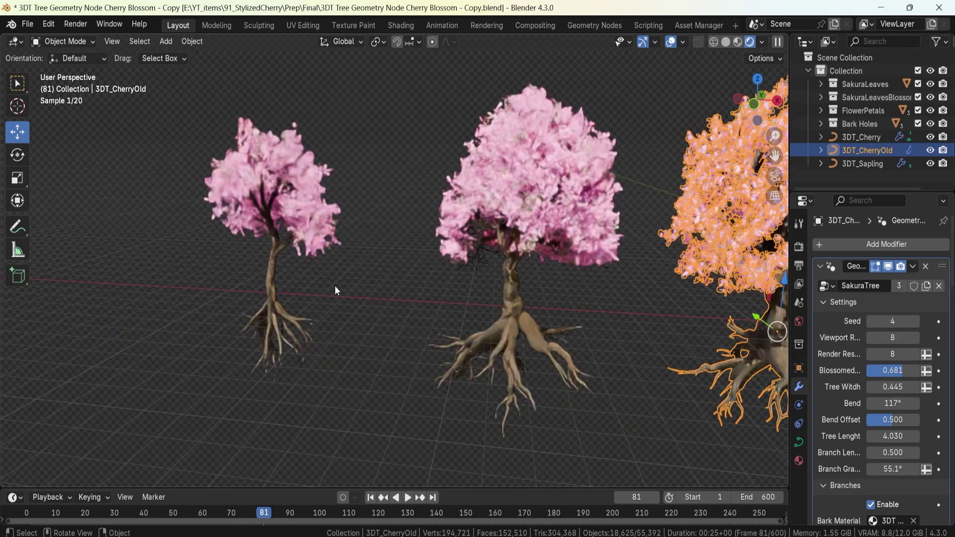
click(273, 271)
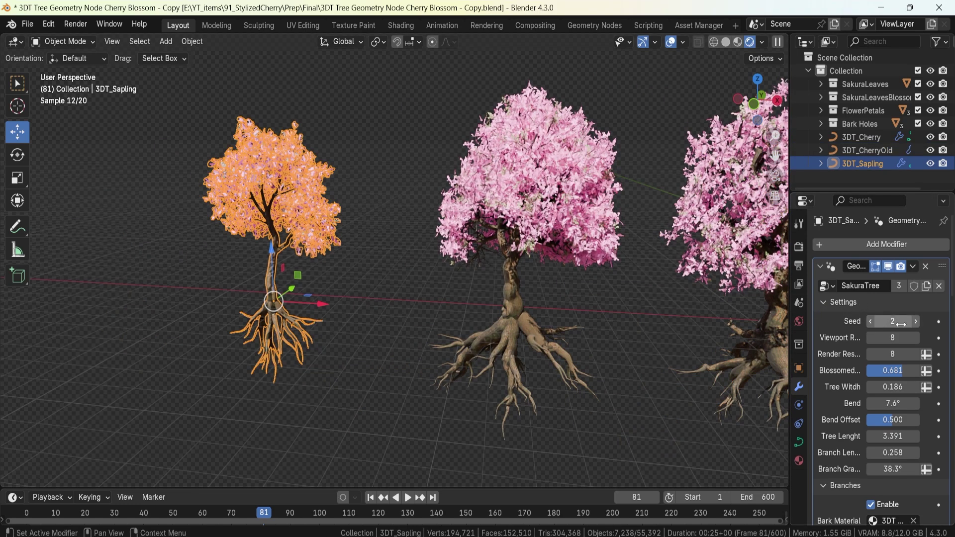
click(918, 321)
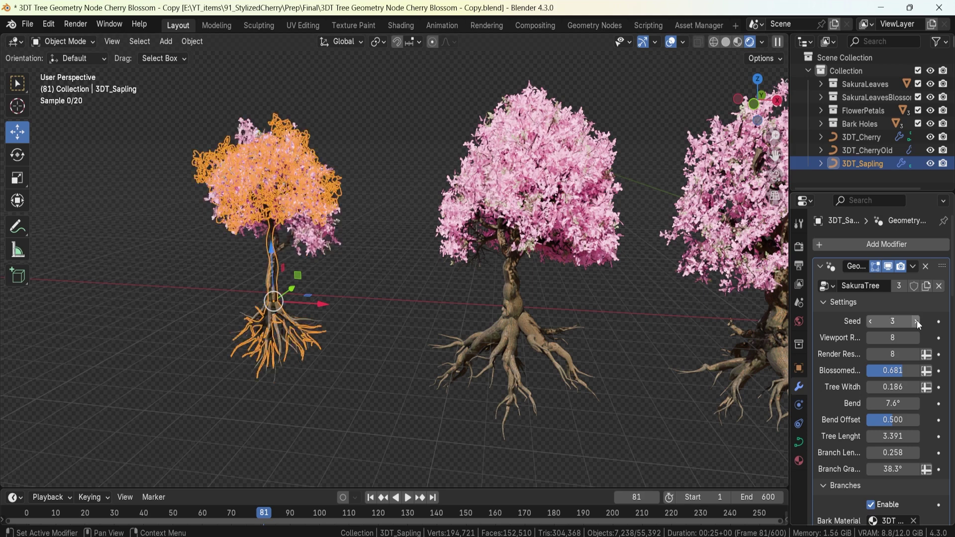
click(917, 320)
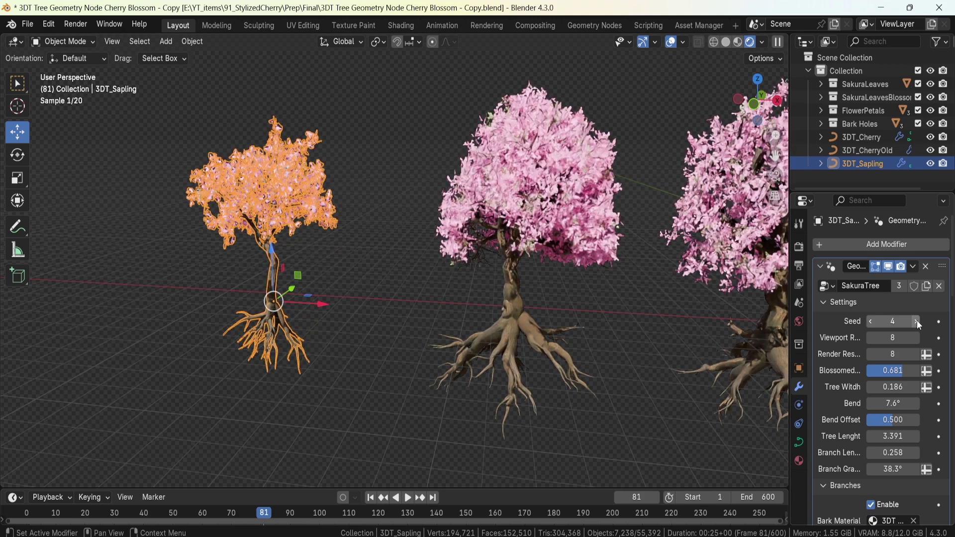
key(z)
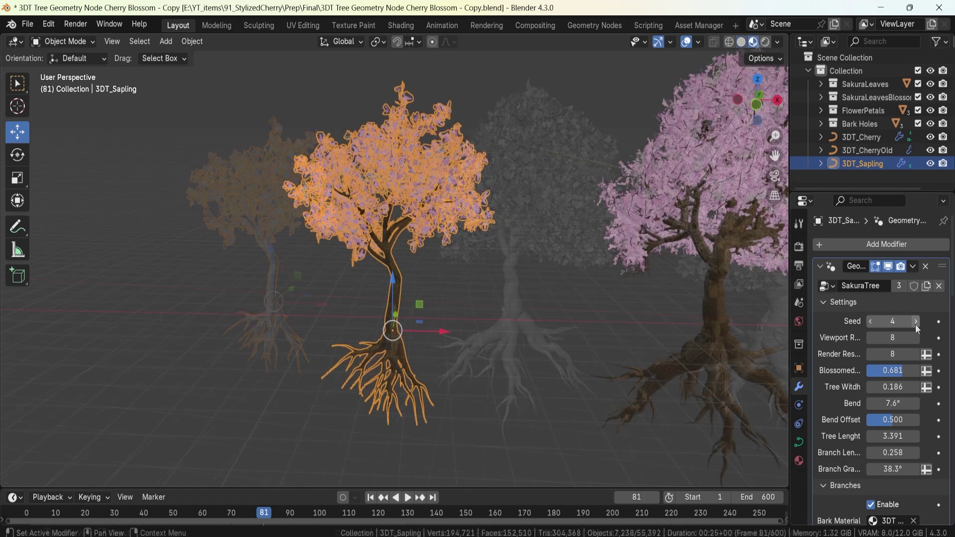
click(917, 322)
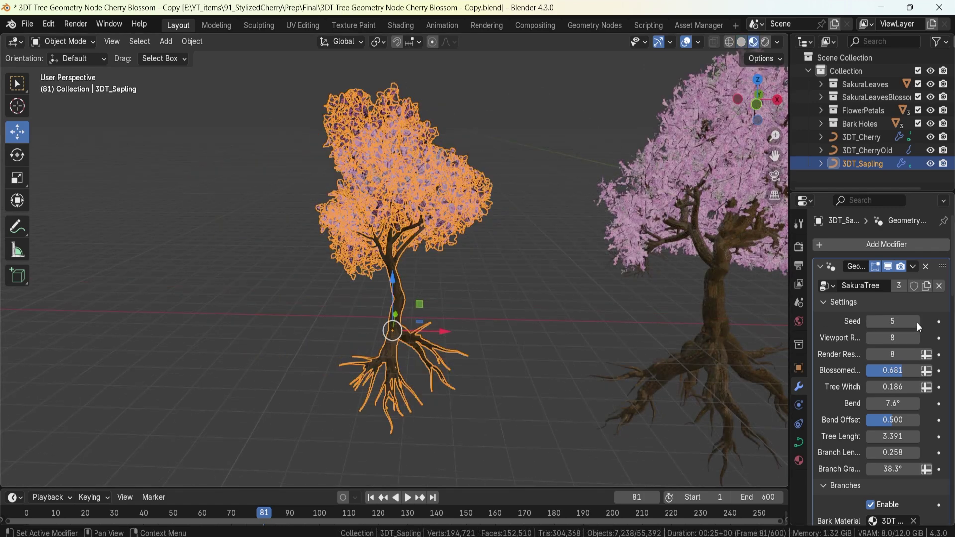
click(917, 322)
click(917, 323)
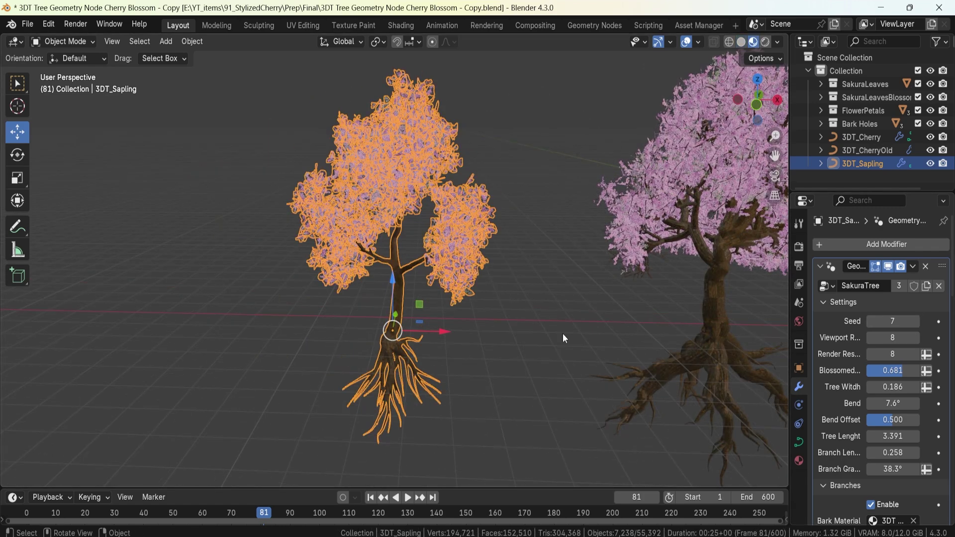
Set the Seed of 3DT_Cherry to 8 and the Seed of 3DT_CherryOld to 7.
click(563, 333)
shift+middle_drag(651, 292, 359, 291)
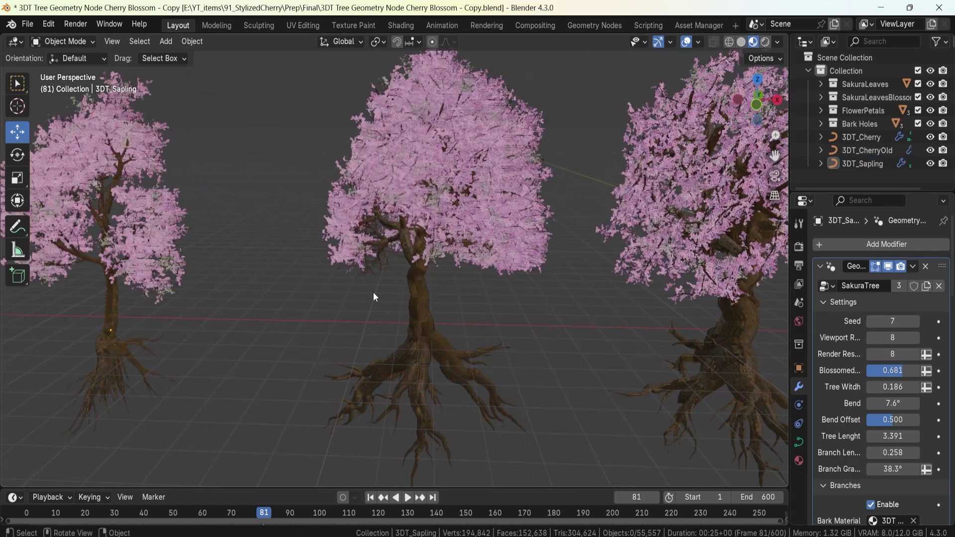
click(431, 307)
click(915, 320)
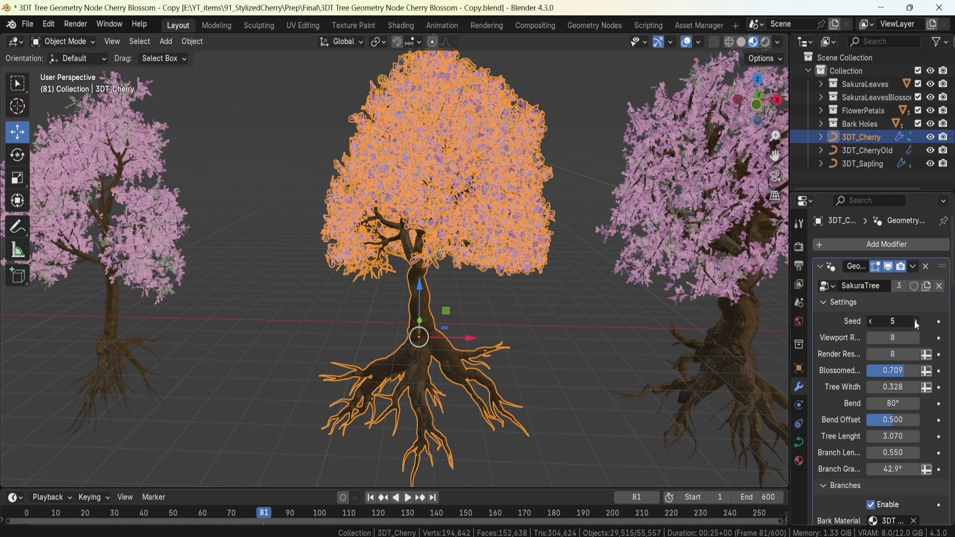
click(917, 321)
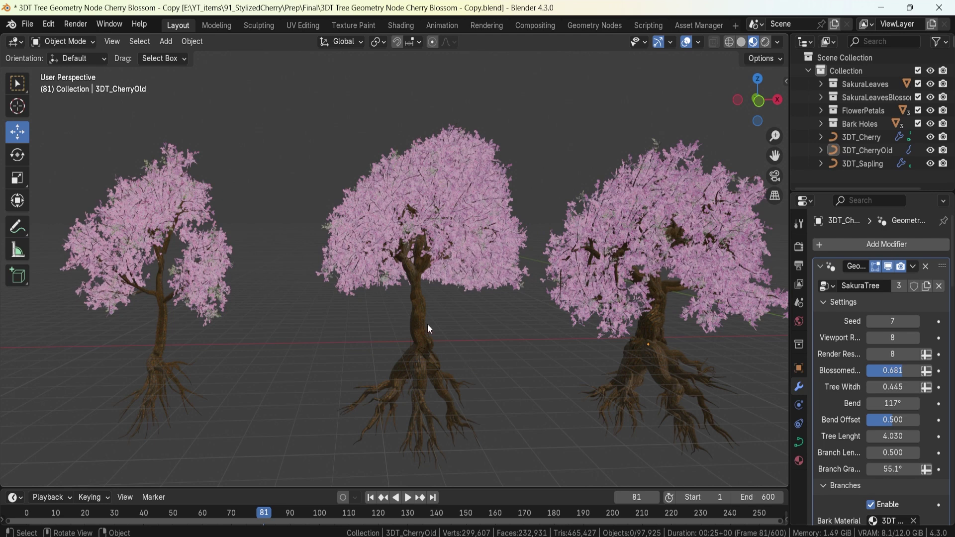
Copy the middle cherry tree and switch to the sample scene file, showing its grassy rock in Material Preview.
click(415, 409)
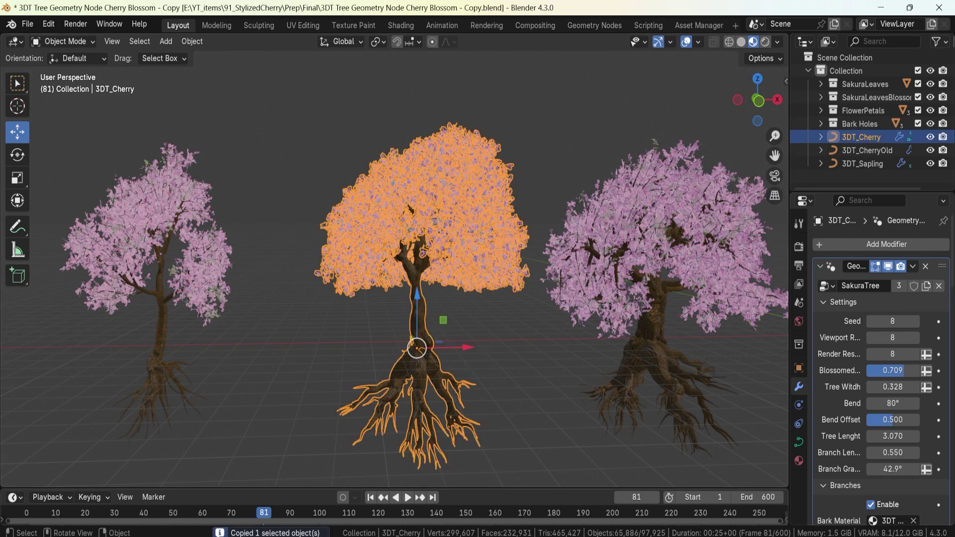
click(644, 509)
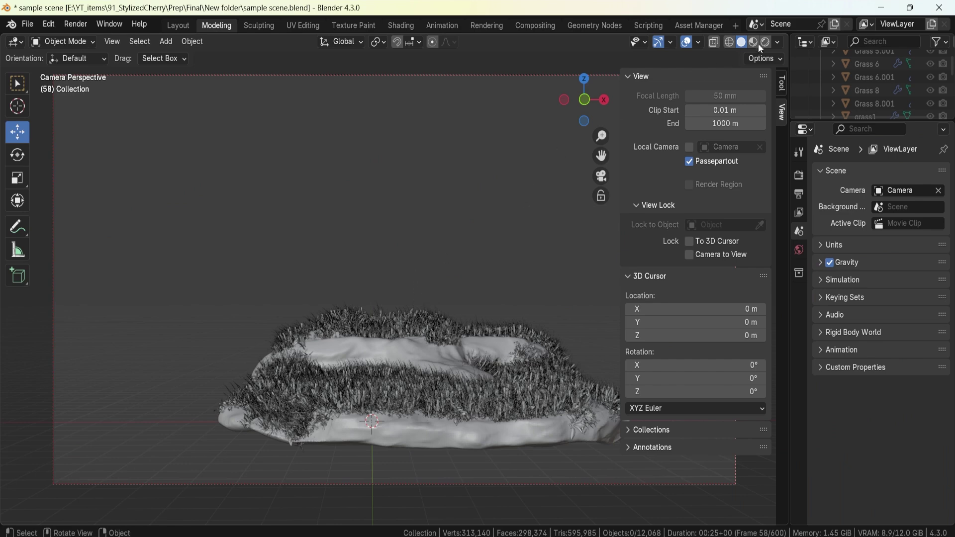
middle_drag(416, 252, 283, 267)
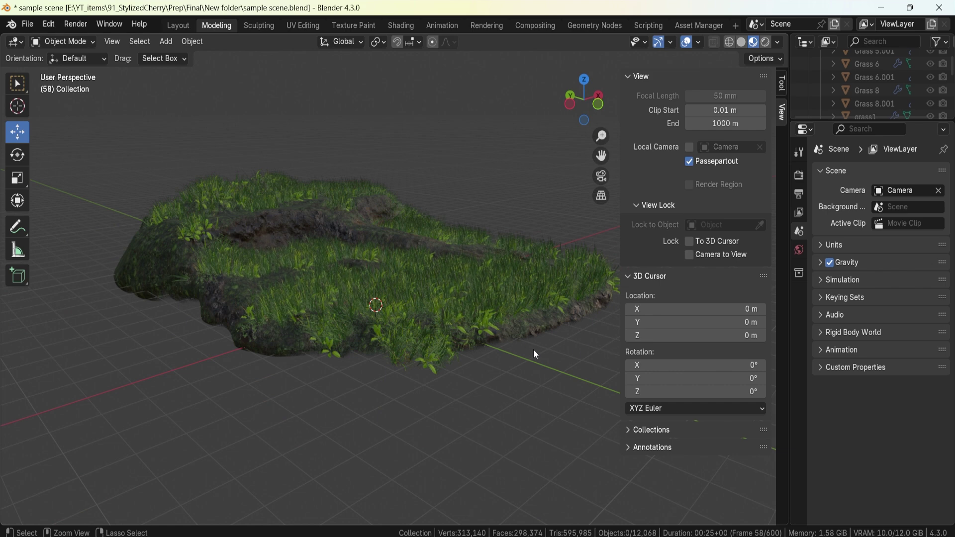
Paste the copied cherry tree into the sample scene and move 3DT_Cherry onto the far end of the grassy rock.
key(ctrl+v)
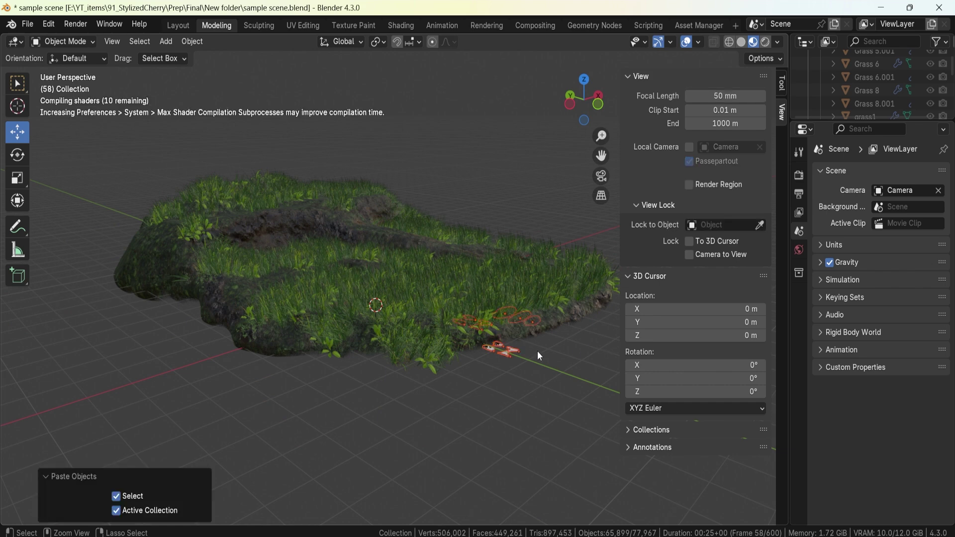
scroll(518, 348, down, 3)
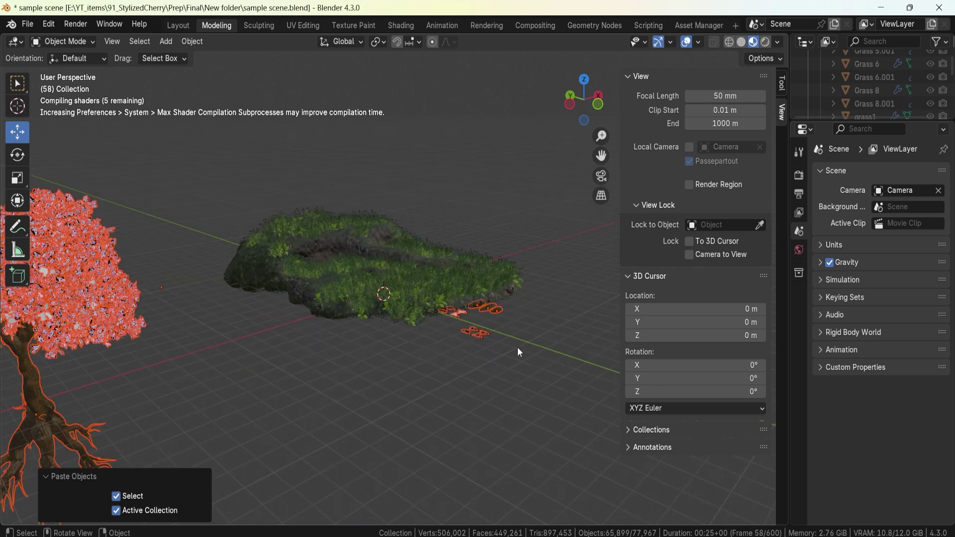
scroll(462, 330, down, 3)
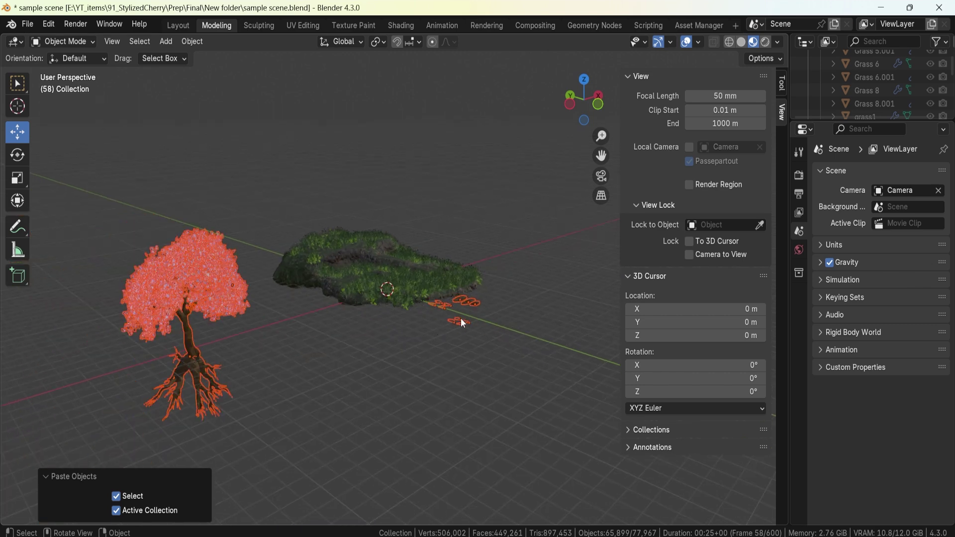
click(190, 351)
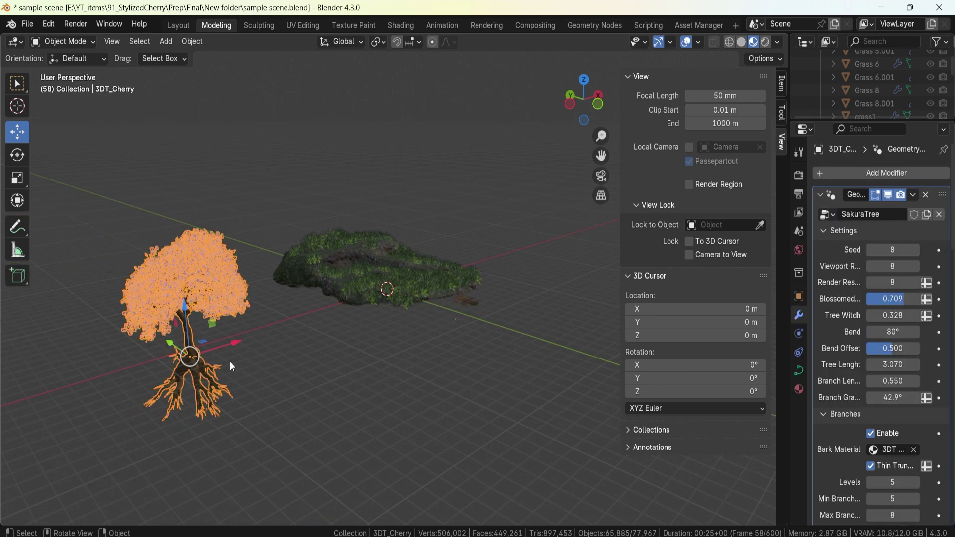
drag(234, 344, 437, 257)
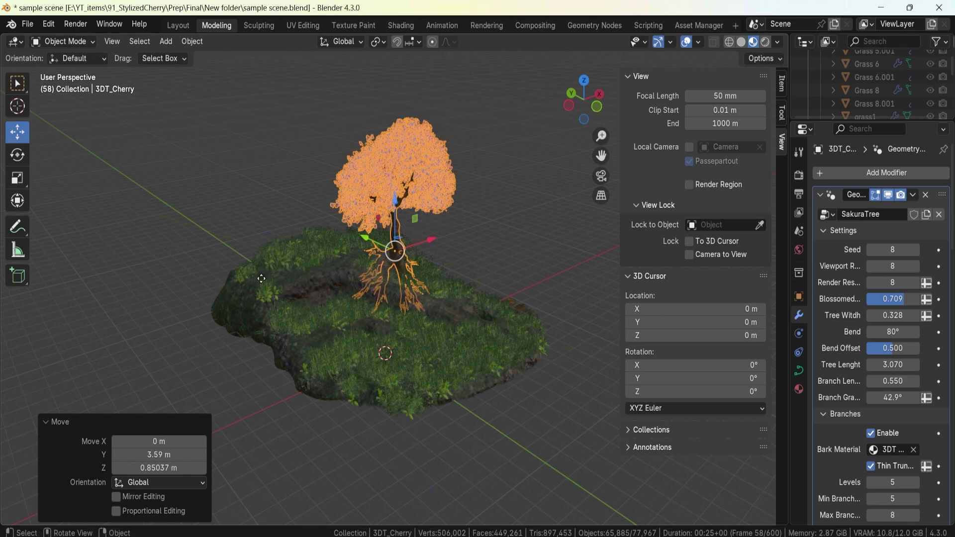
Duplicate the cherry tree onto the rock's other far corner and set the copy's Seed to 9.
key(shift+d)
click(254, 273)
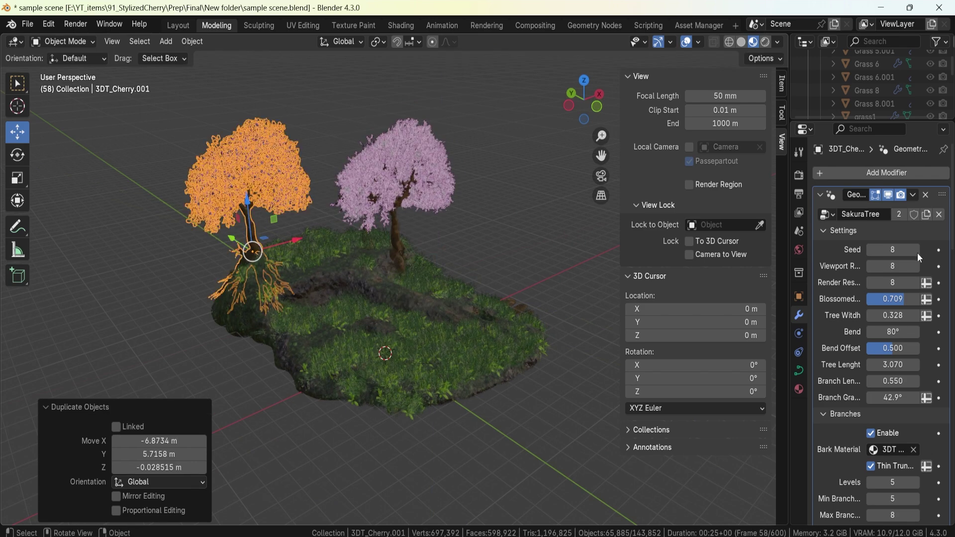
click(915, 250)
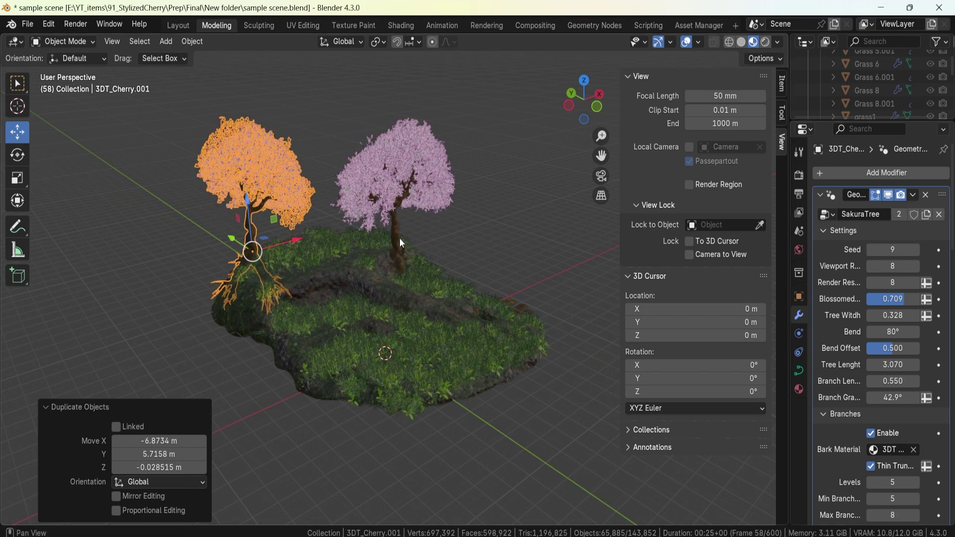
Move the duplicate tree about -4.12 m along Y, adjust its spot on the rock, and deselect it.
middle_drag(341, 236, 356, 218)
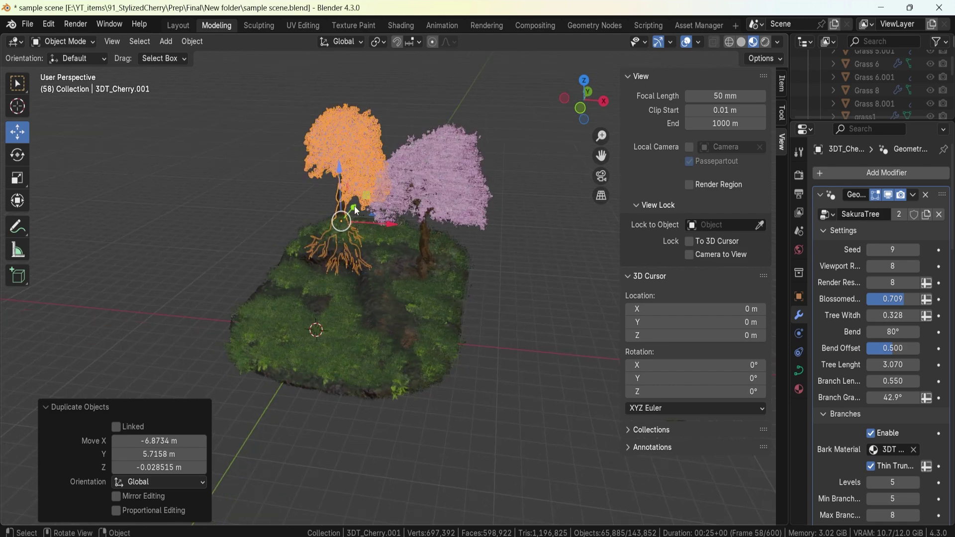
key(g)
key(y)
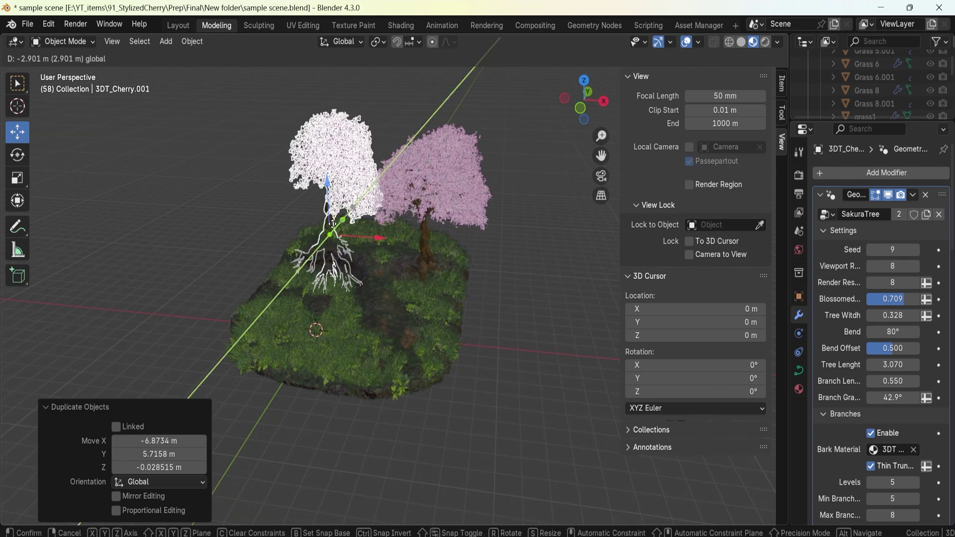
click(318, 245)
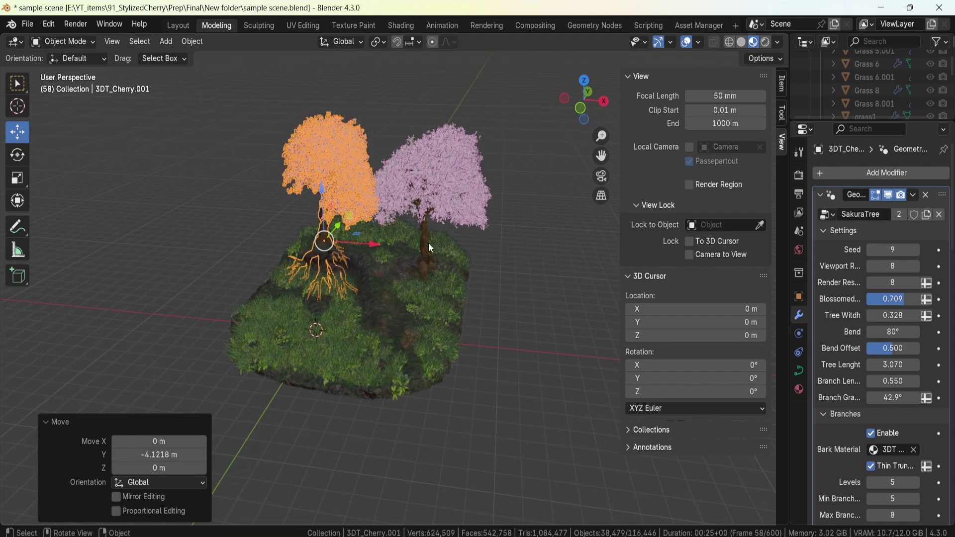
click(428, 243)
click(325, 226)
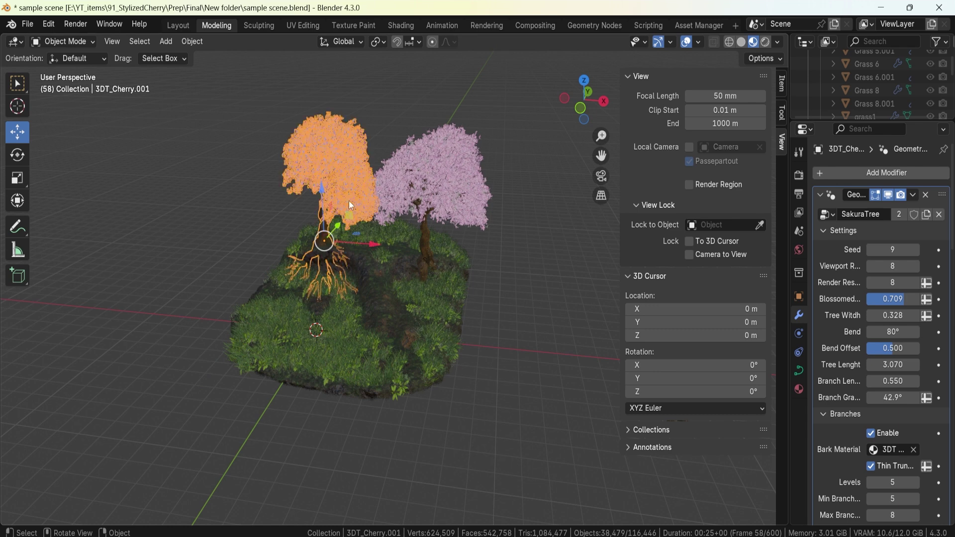
drag(333, 228, 308, 191)
click(478, 252)
Play the animation in Solid shading around the two trees, stop it, and return to Material Preview.
scroll(432, 214, up, 5)
shift+middle_drag(432, 214, 491, 262)
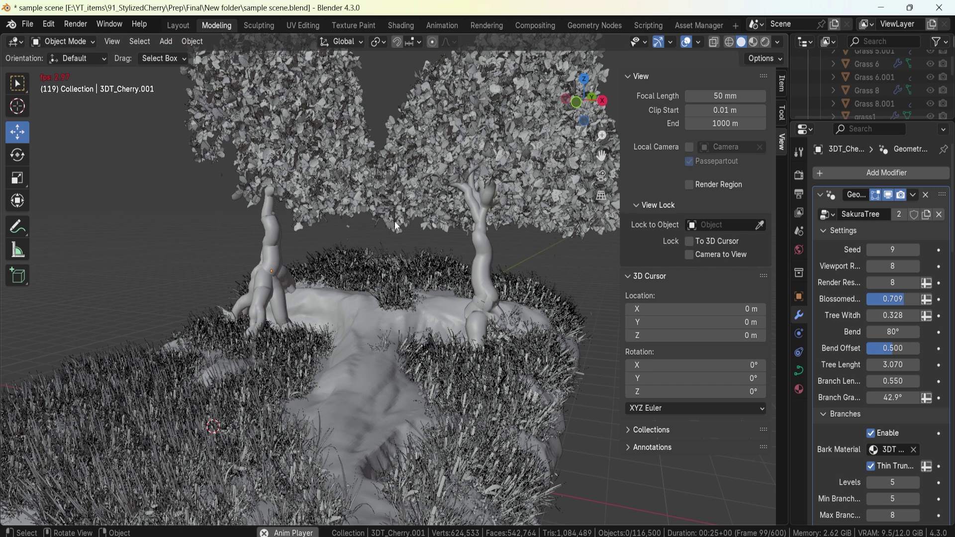
key(space)
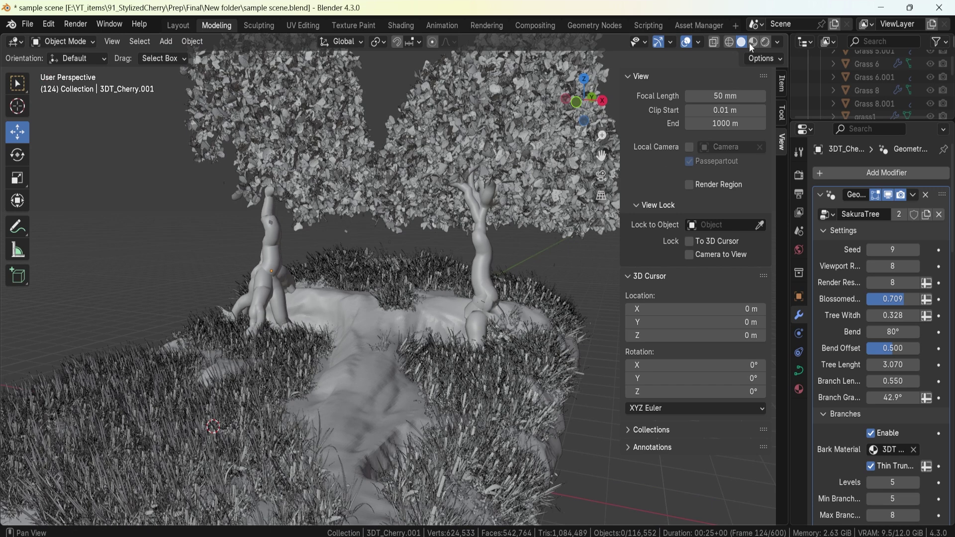
key(z)
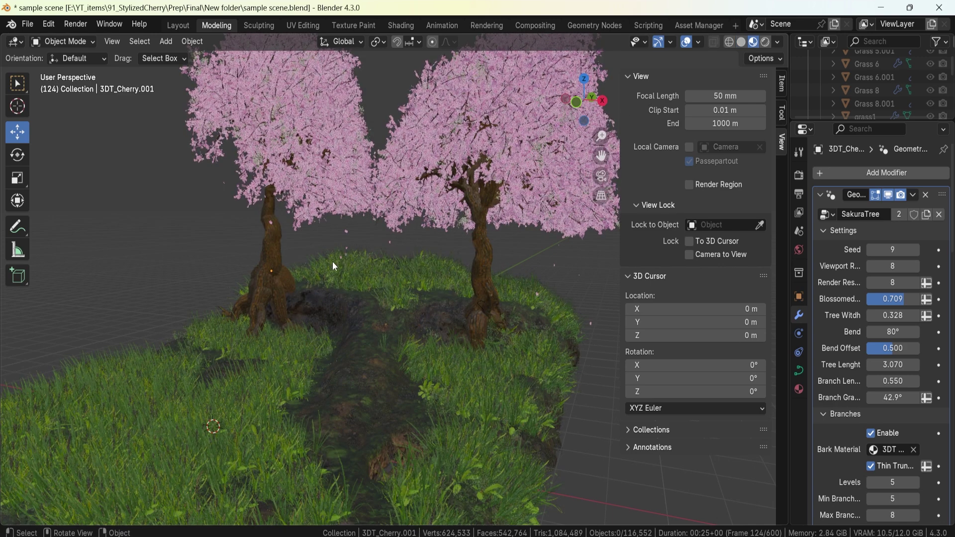
Show the two trees on the rock up close in Rendered shading with the sidebar hidden.
scroll(335, 273, up, 3)
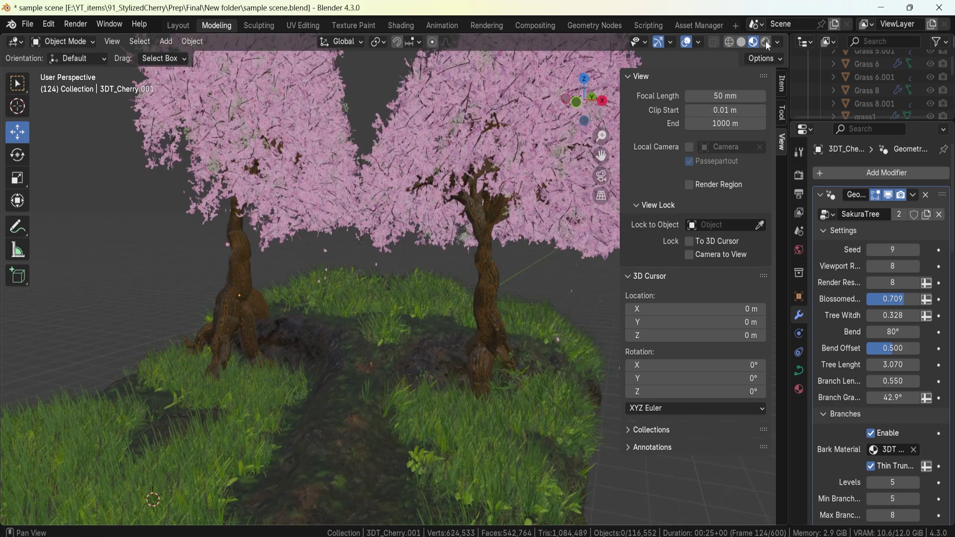
click(766, 43)
key(n)
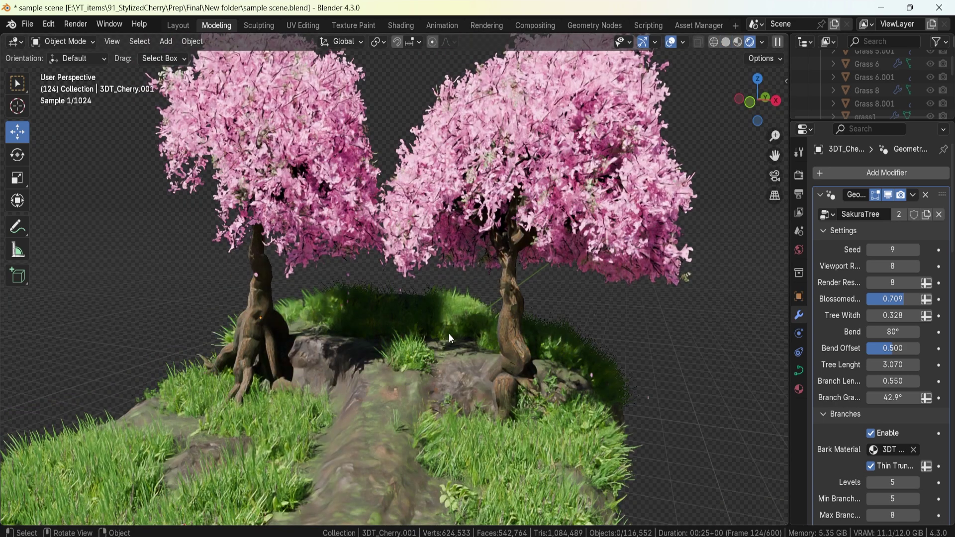
scroll(351, 290, up, 2)
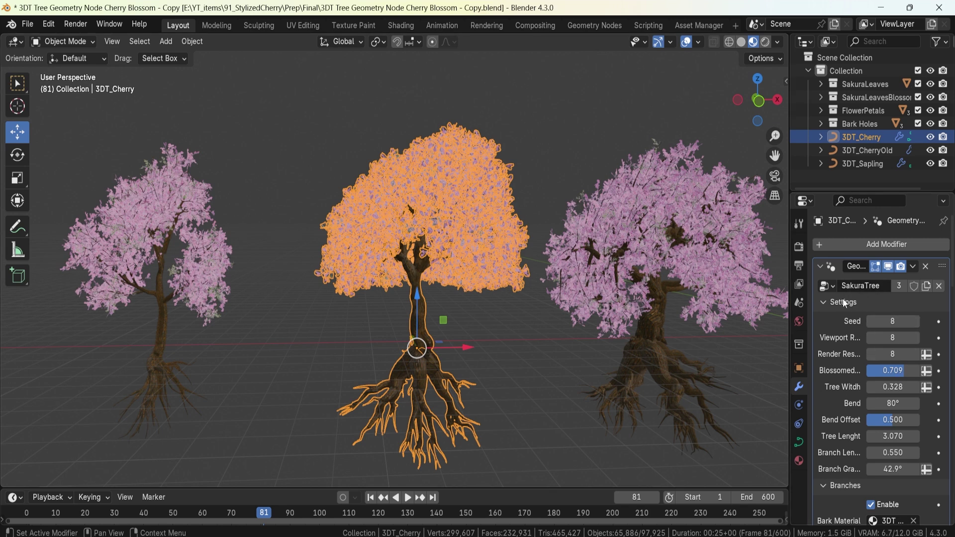
In the cherry blossom tree file, set the Seed of 3DT_Cherry to 6 and view its trunk and roots closer.
click(824, 303)
click(825, 303)
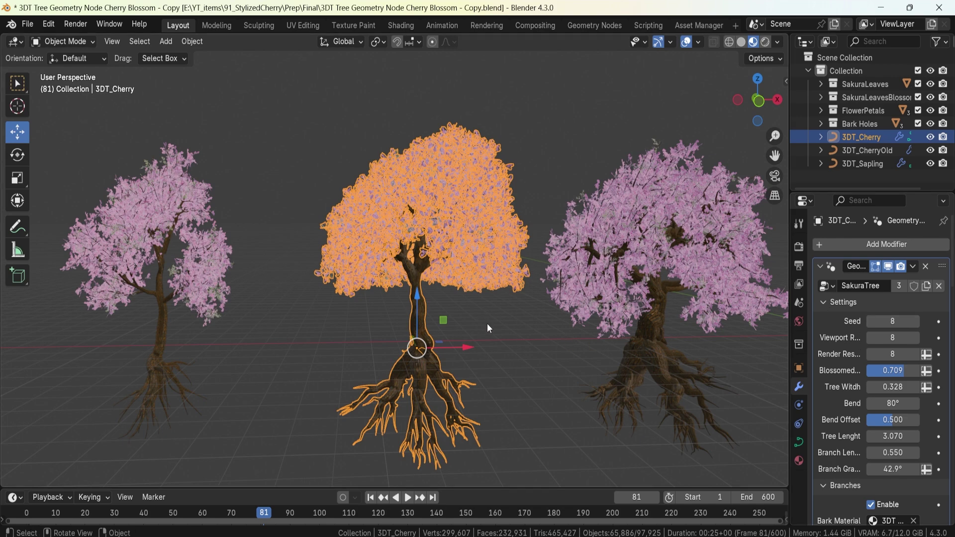
middle_drag(493, 335, 538, 343)
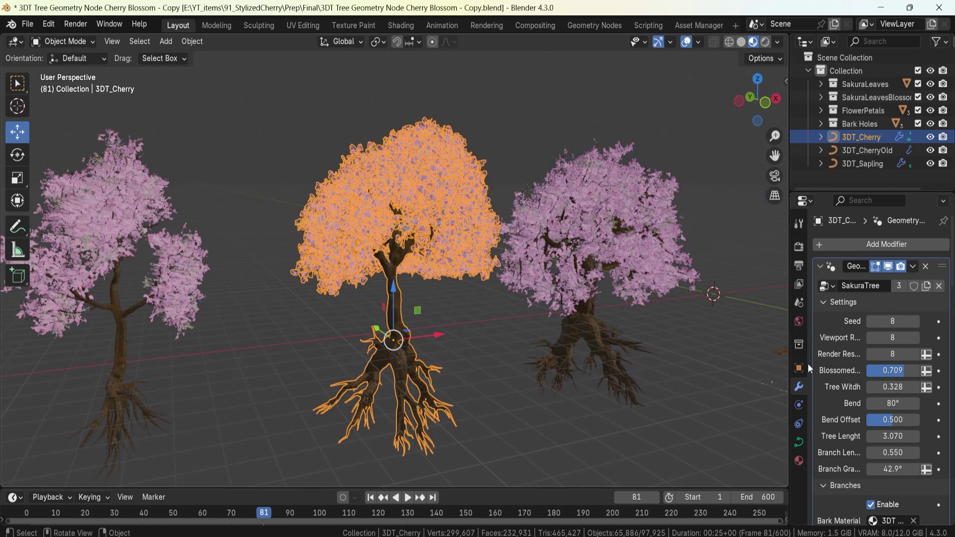
click(871, 321)
click(871, 321)
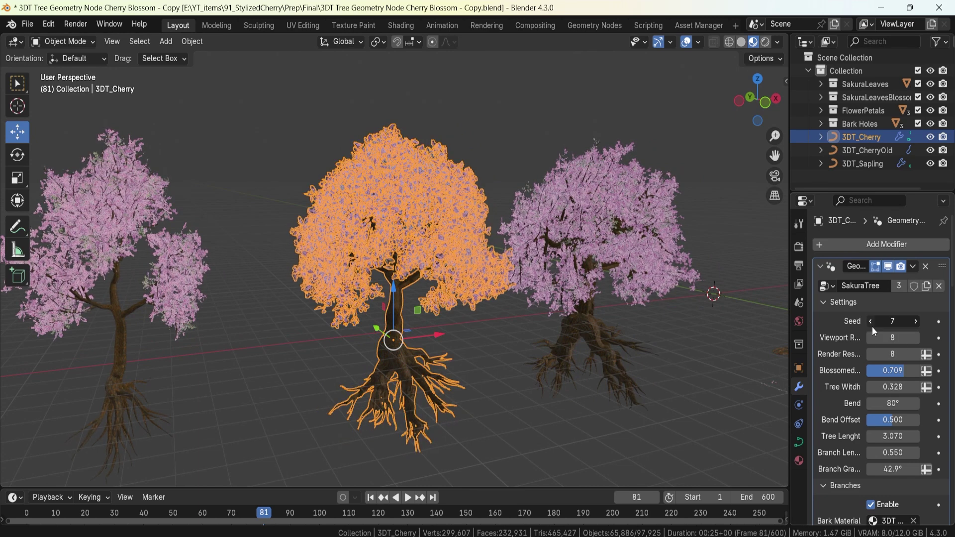
scroll(430, 336, up, 2)
shift+middle_drag(429, 337, 435, 330)
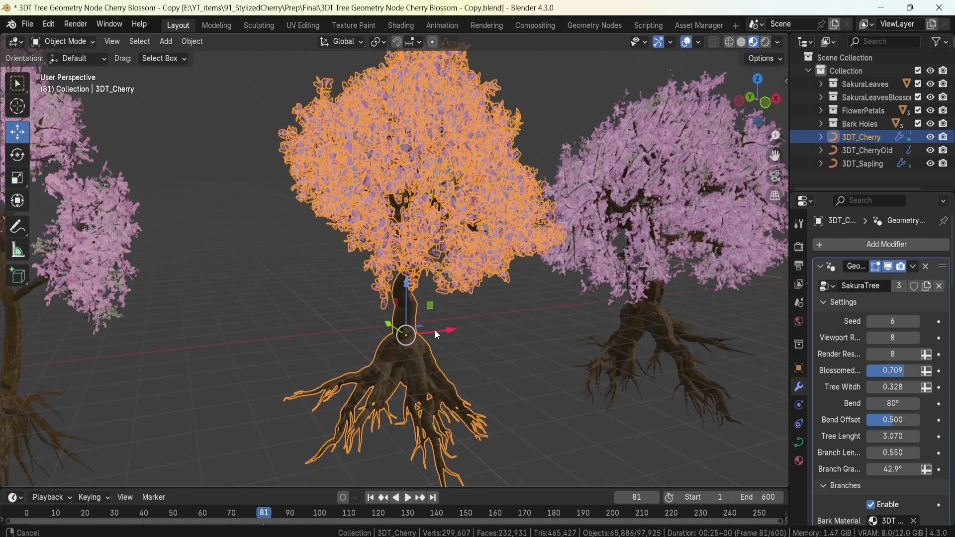
middle_drag(515, 325, 502, 321)
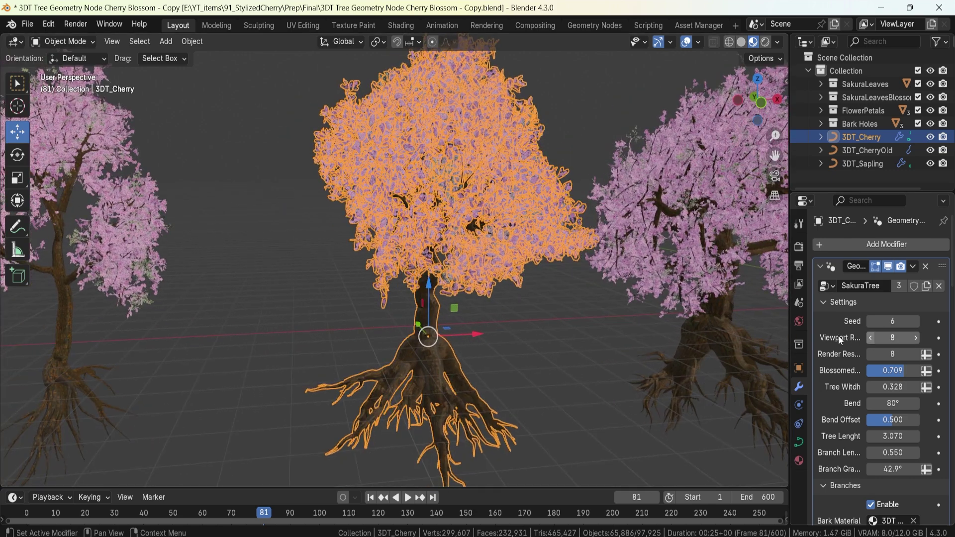
Widen the properties editor to show full setting names and lower 3DT_Cherry's Viewport Resolution to 3.
drag(789, 339, 749, 339)
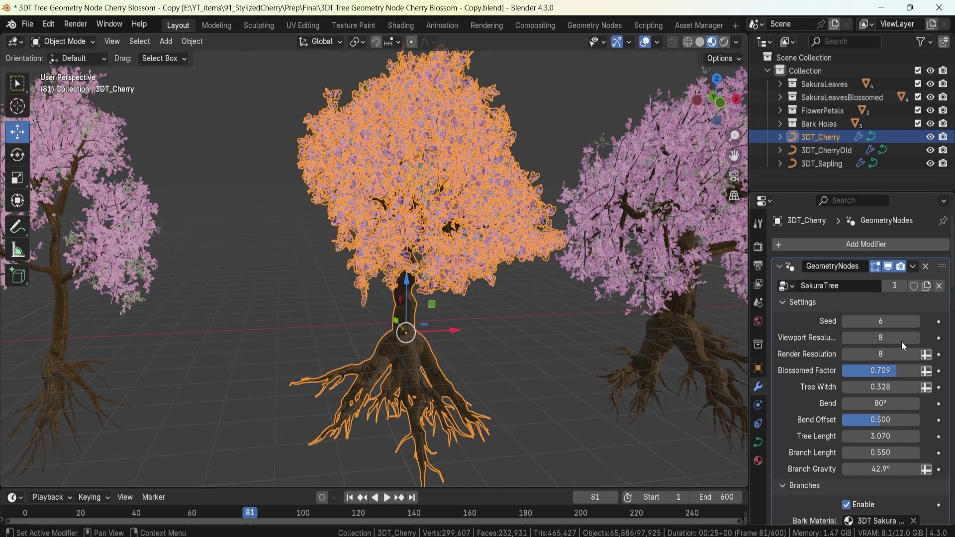
drag(887, 337, 863, 337)
scroll(422, 345, up, 2)
middle_drag(423, 345, 437, 293)
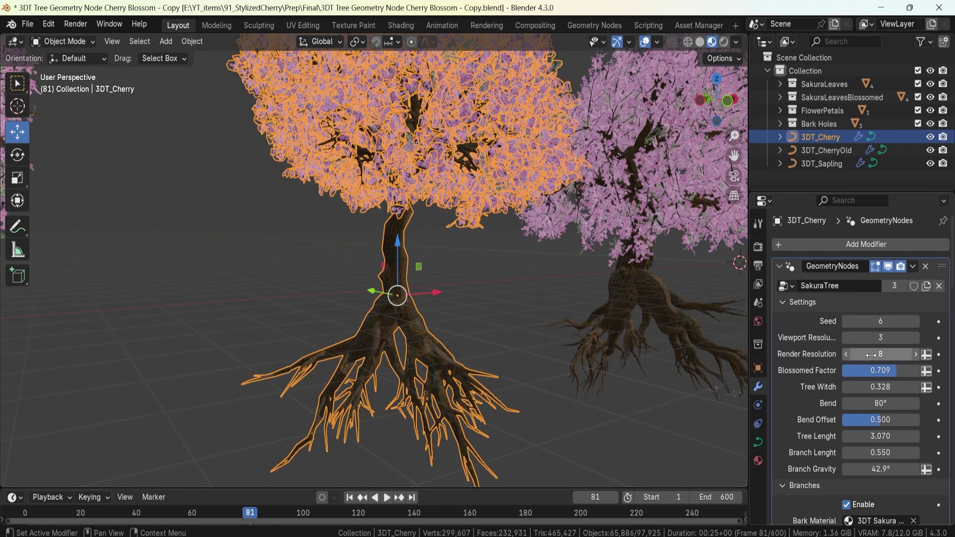
Set the Viewport Resolution of 3DT_Cherry to 8 and view the deselected tree in Rendered shading.
click(881, 333)
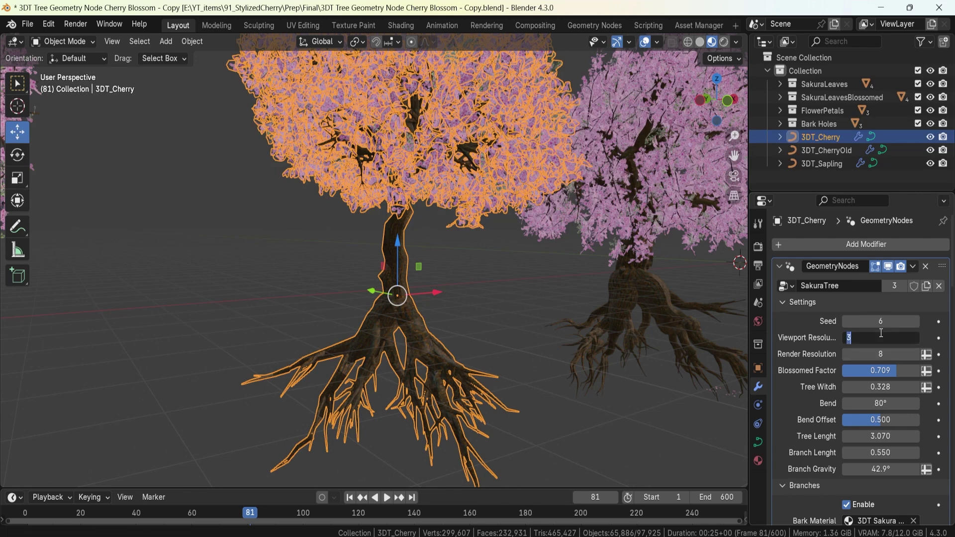
key(Return)
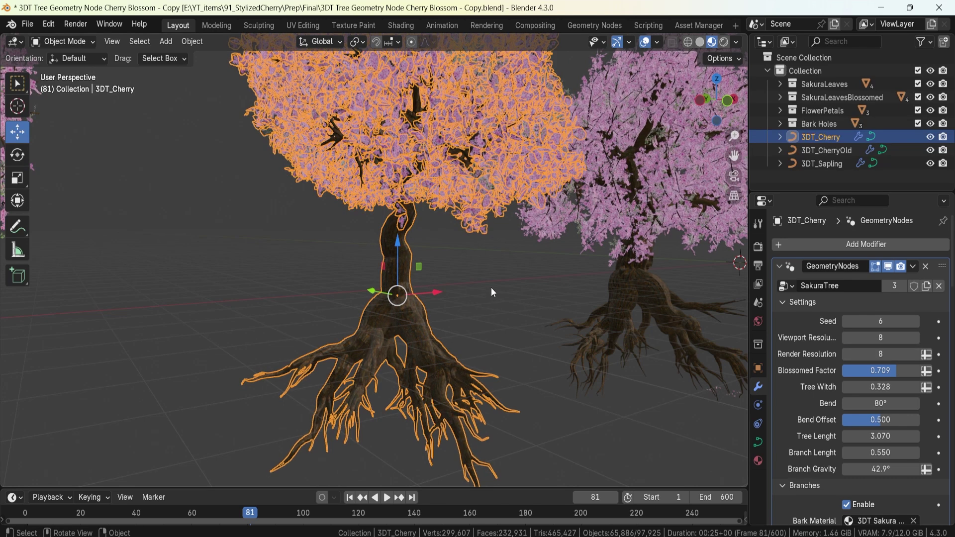
click(500, 291)
middle_drag(506, 311, 652, 338)
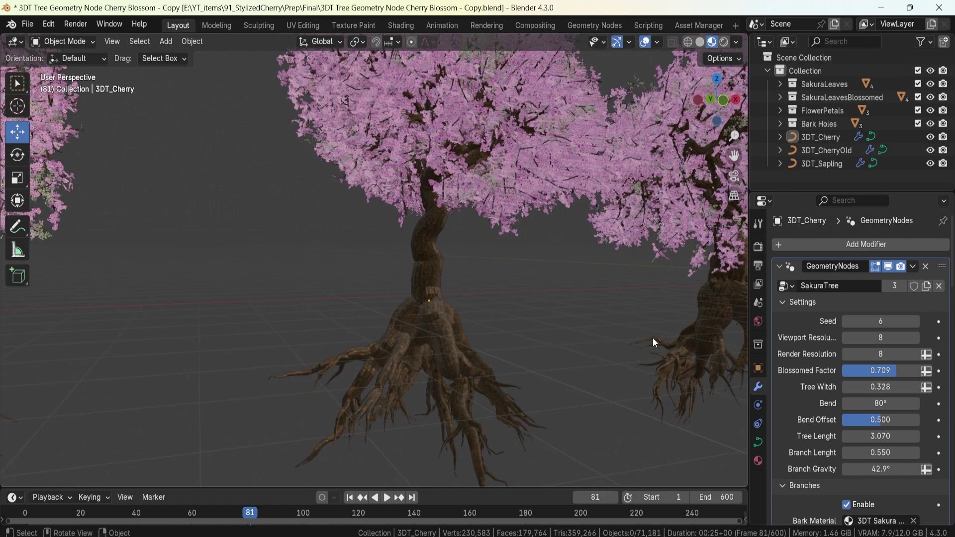
middle_drag(511, 321, 524, 348)
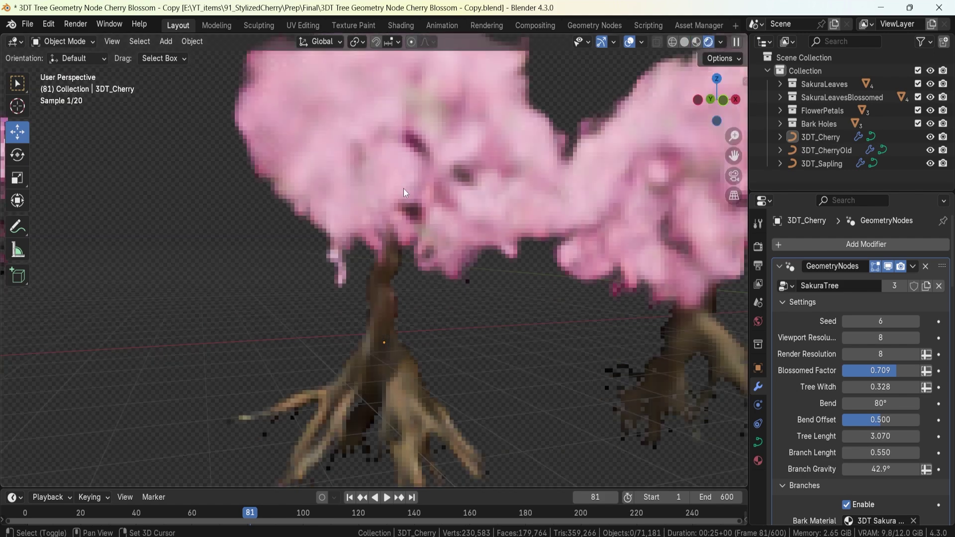
shift+middle_drag(404, 189, 389, 281)
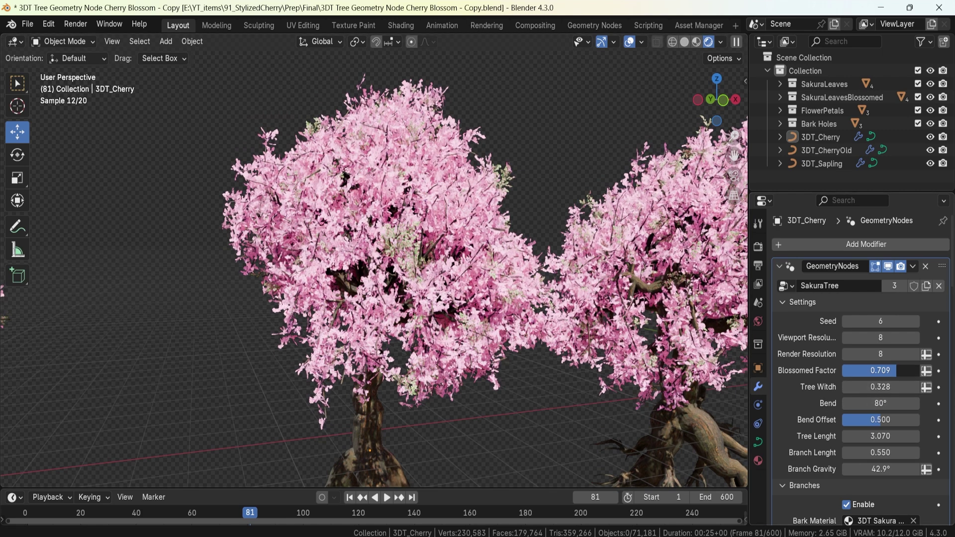
Try 3DT_Cherry's Blossomed Factor at 0.177 and 0.690, and finish with it at 1.000.
drag(880, 371, 839, 370)
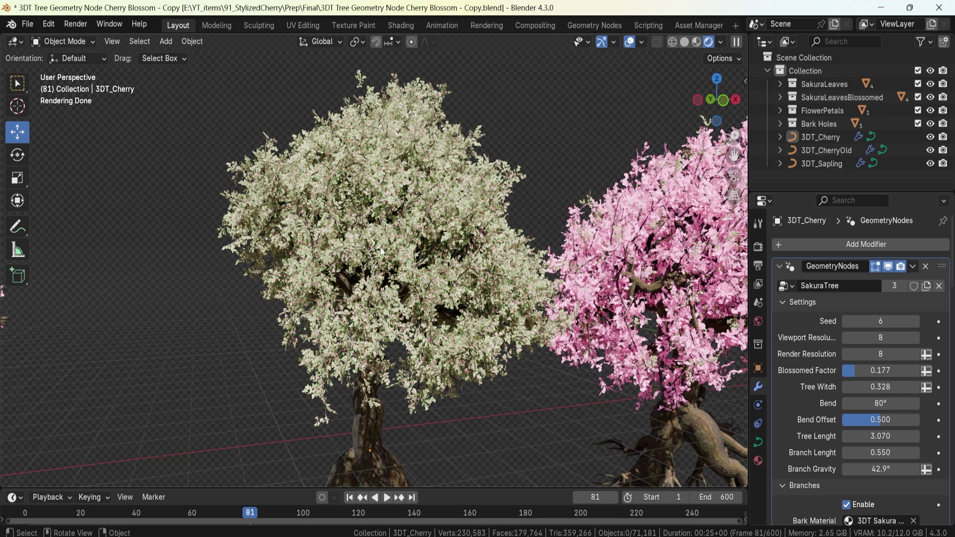
drag(862, 372, 902, 372)
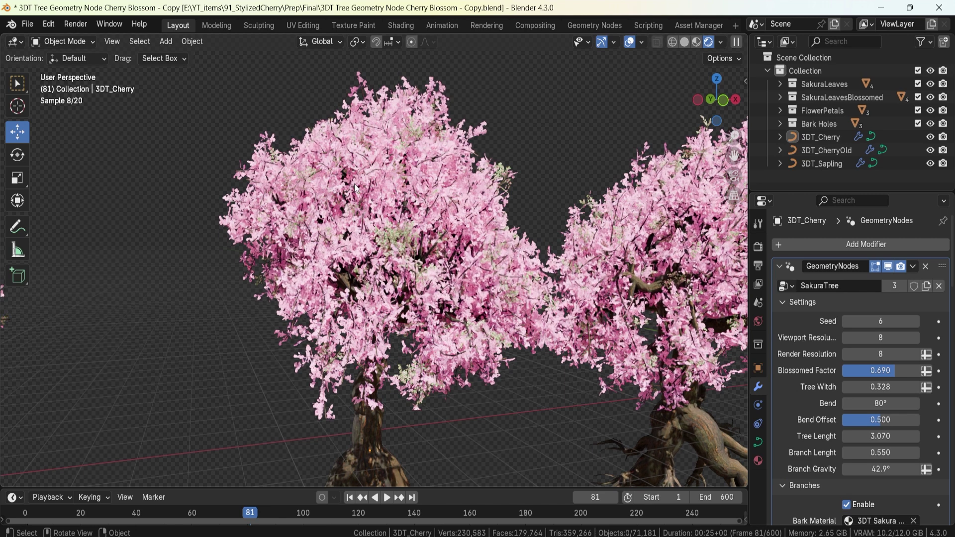
drag(851, 371, 935, 371)
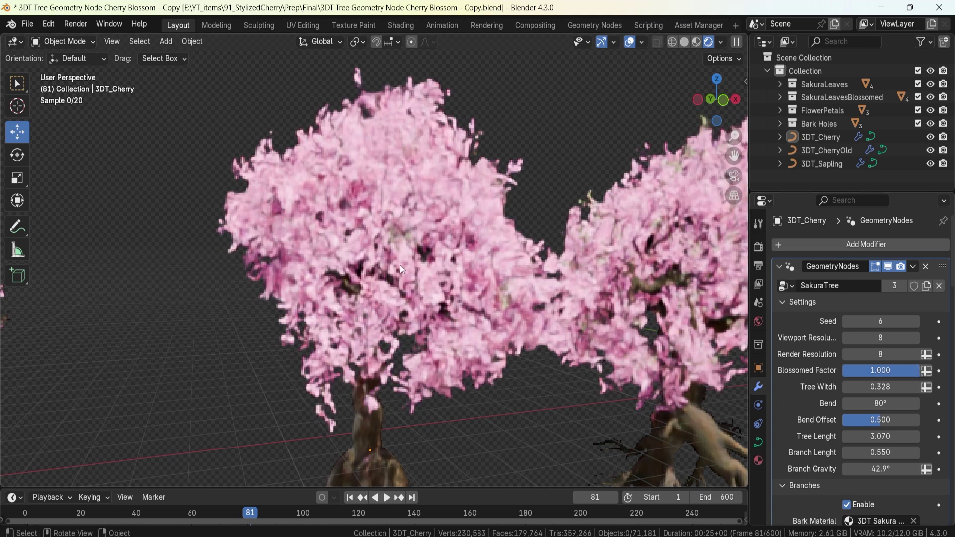
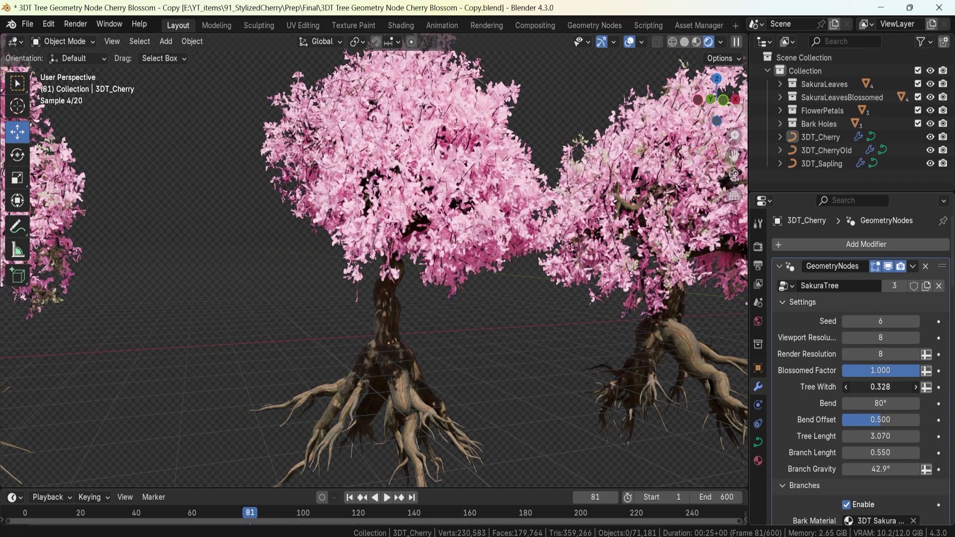
Thin 3DT_Cherry's trunk with a Tree Witdh of 0.178, and thicken it again with 0.338.
drag(881, 386, 840, 387)
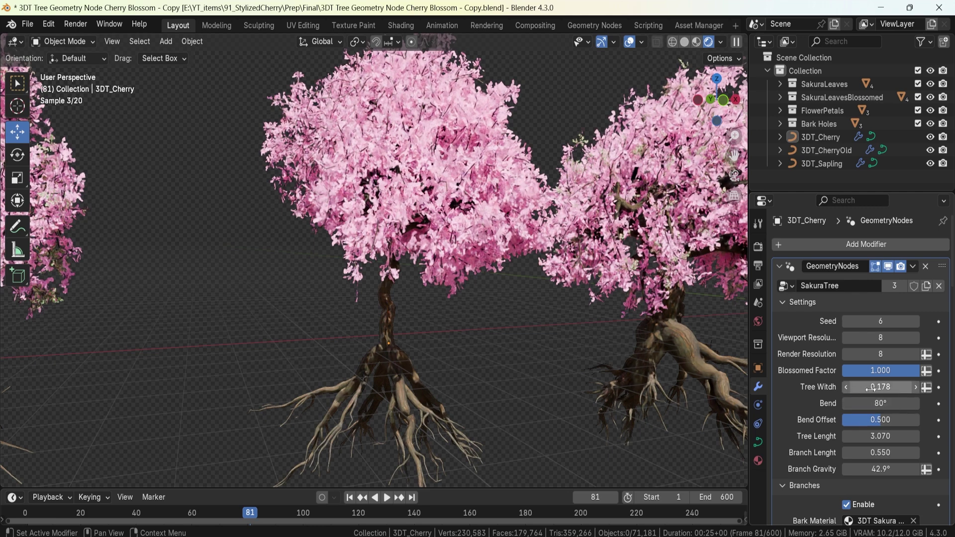
drag(870, 390, 837, 387)
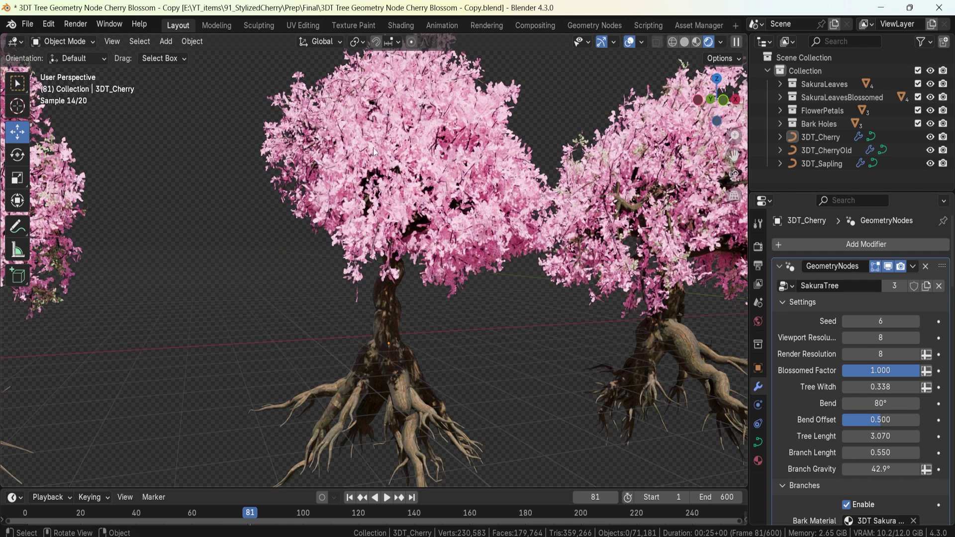
Straighten 3DT_Cherry with a Bend of 0°, and bend its trunk again with 140°.
click(885, 403)
text(0)
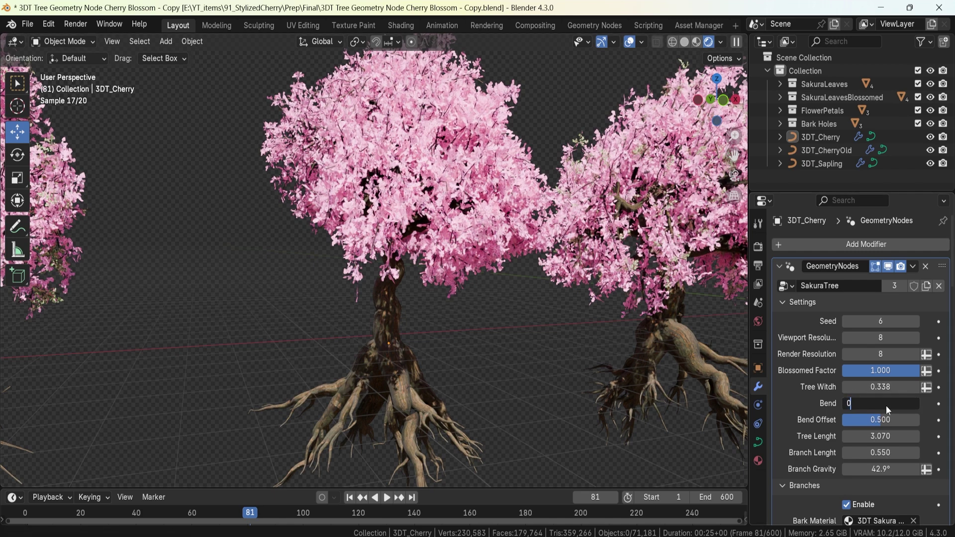
key(Return)
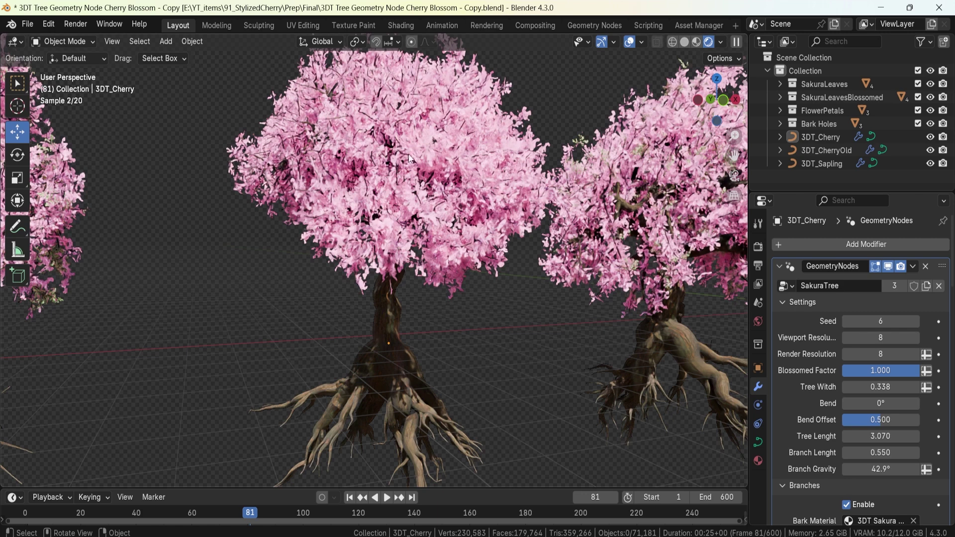
click(869, 403)
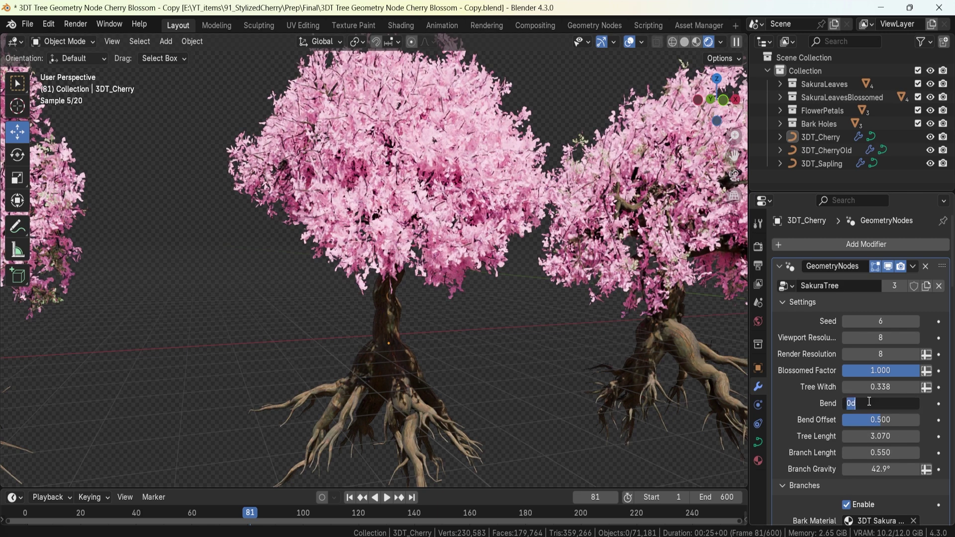
text(140)
key(Return)
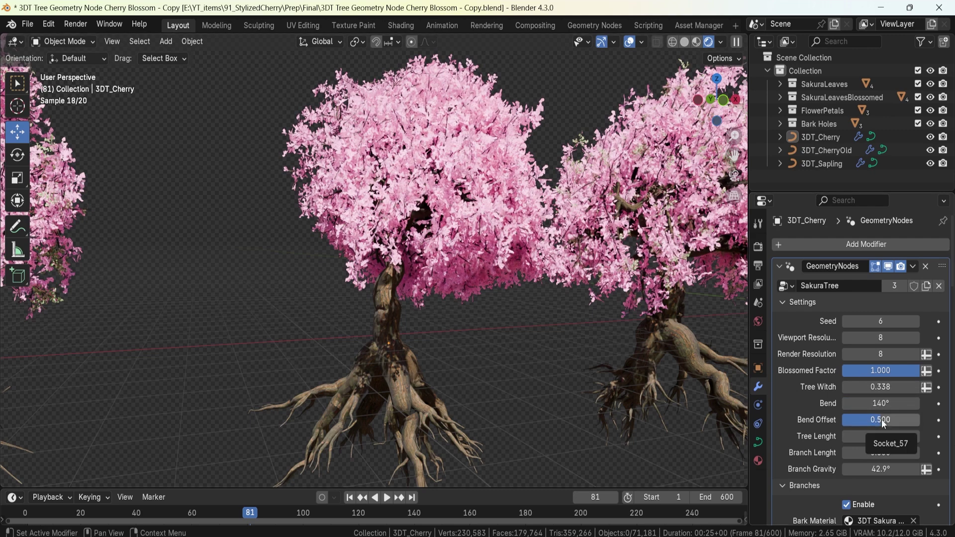
Try a Bend Offset of 0.171 on 3DT_Cherry, view the trunk from another angle, and undo the change.
drag(883, 423, 858, 423)
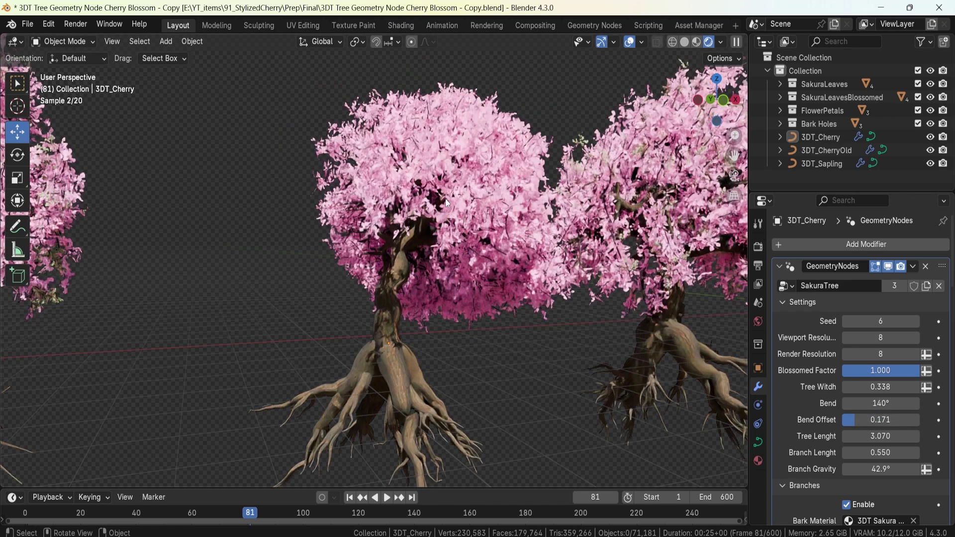
middle_drag(426, 273, 449, 303)
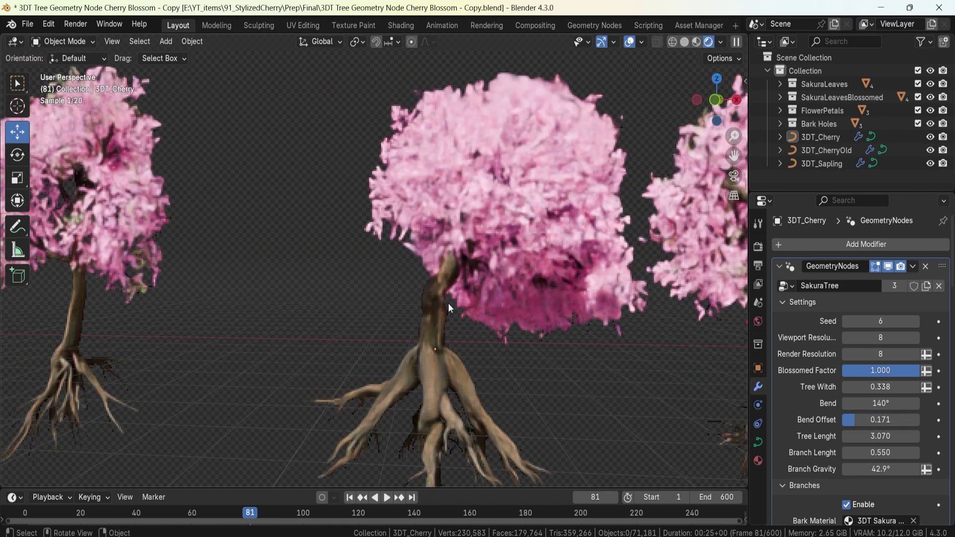
key(ctrl+z)
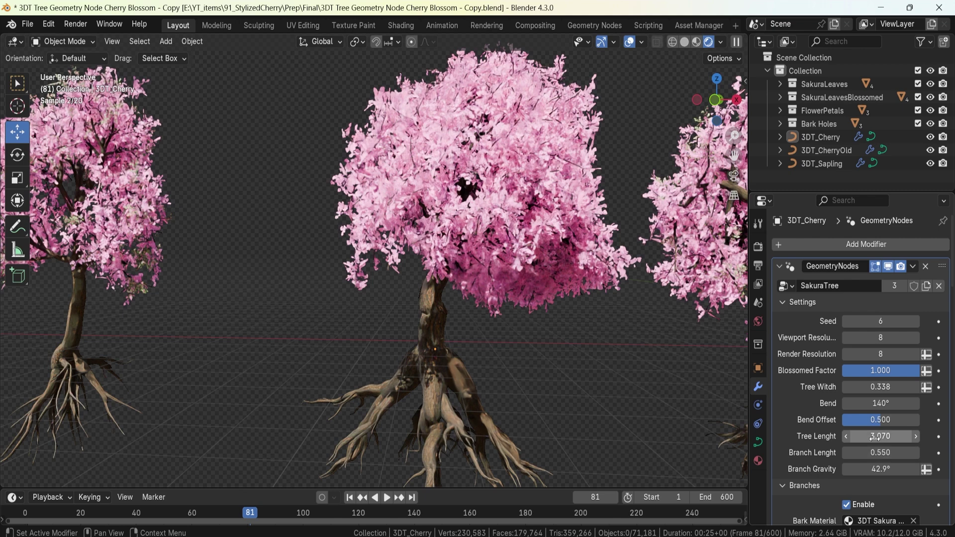
Lengthen 3DT_Cherry's trunk with a Tree Lenght of 4.030 and view it beside the neighbouring trees.
drag(874, 439, 895, 438)
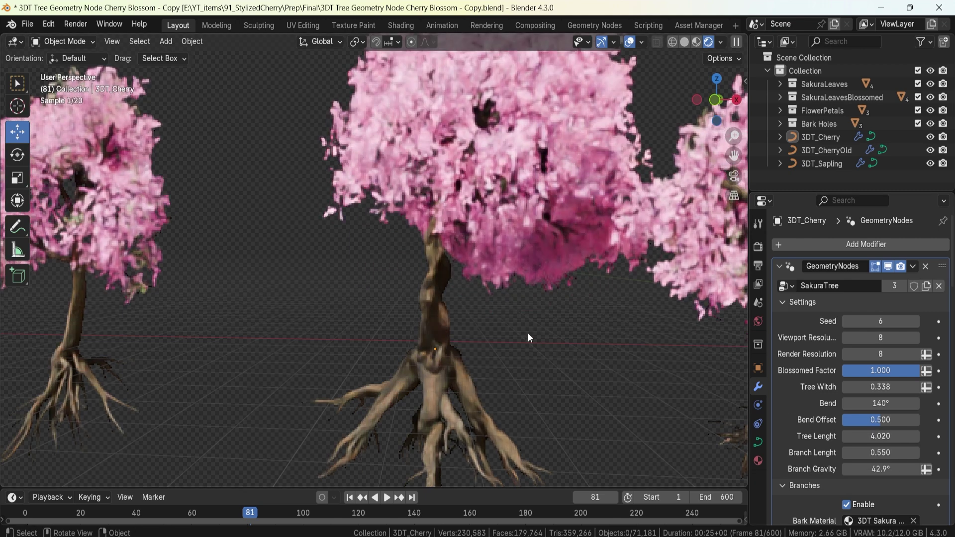
scroll(527, 333, down, 3)
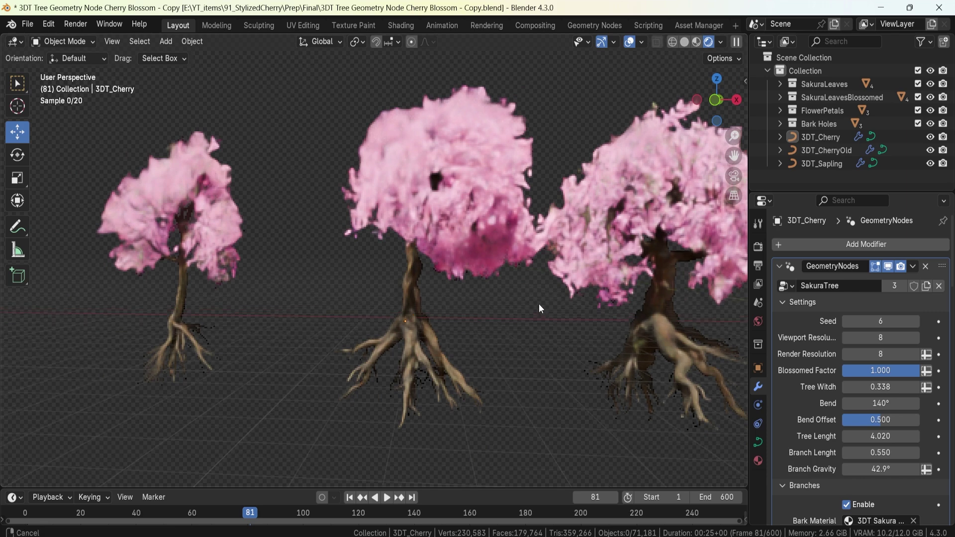
middle_drag(539, 303, 538, 303)
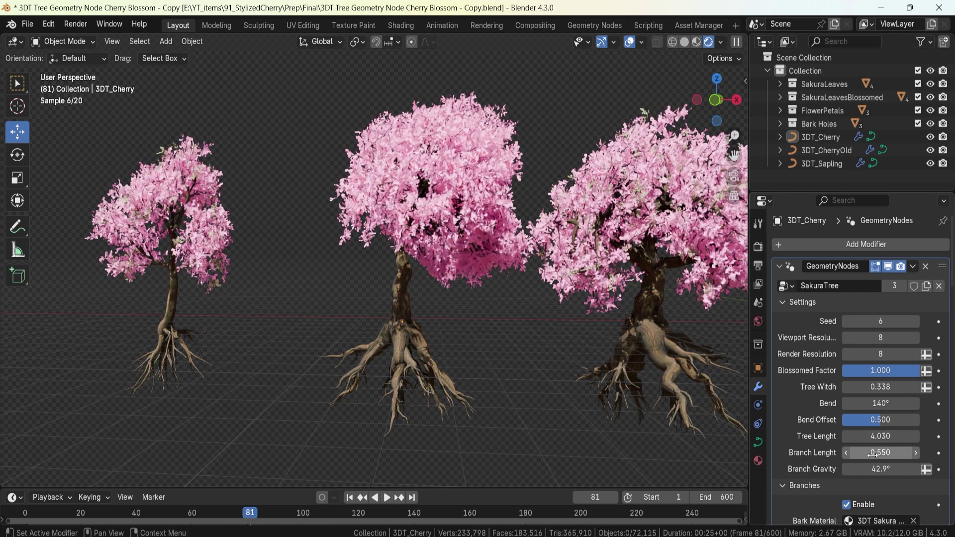
Try 3DT_Cherry's Branch Lenght at 1.450, -0.260 and 0.300, and finish with it at 0.800.
drag(881, 452, 913, 452)
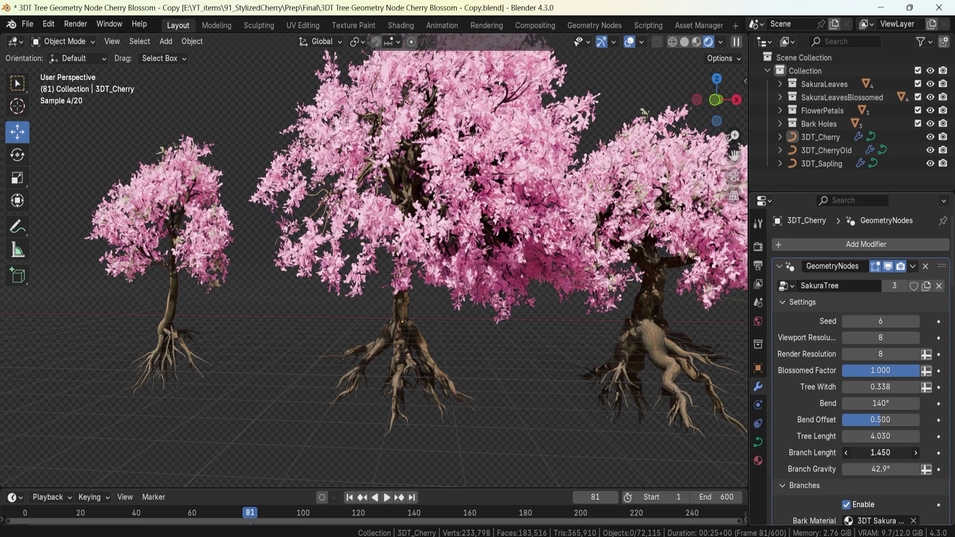
drag(895, 452, 877, 452)
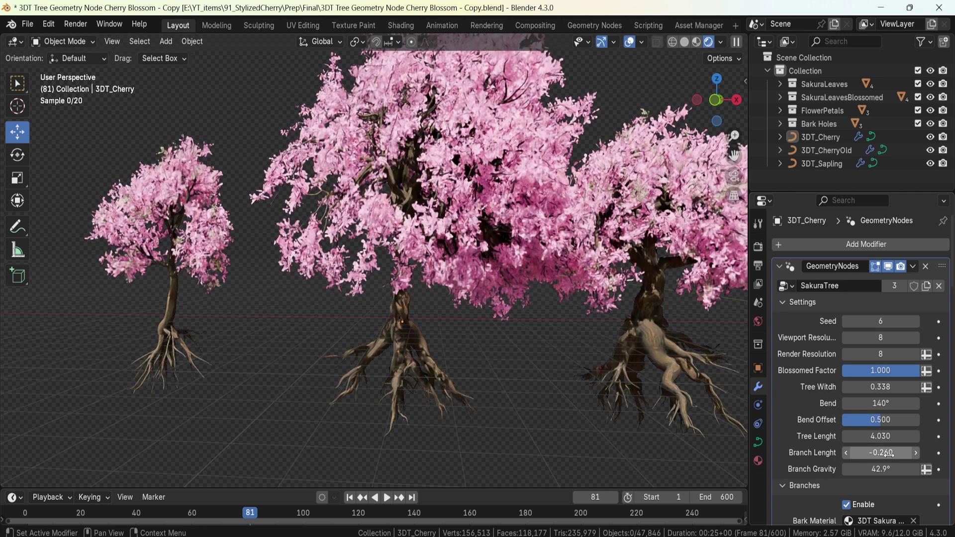
click(887, 454)
text(.3)
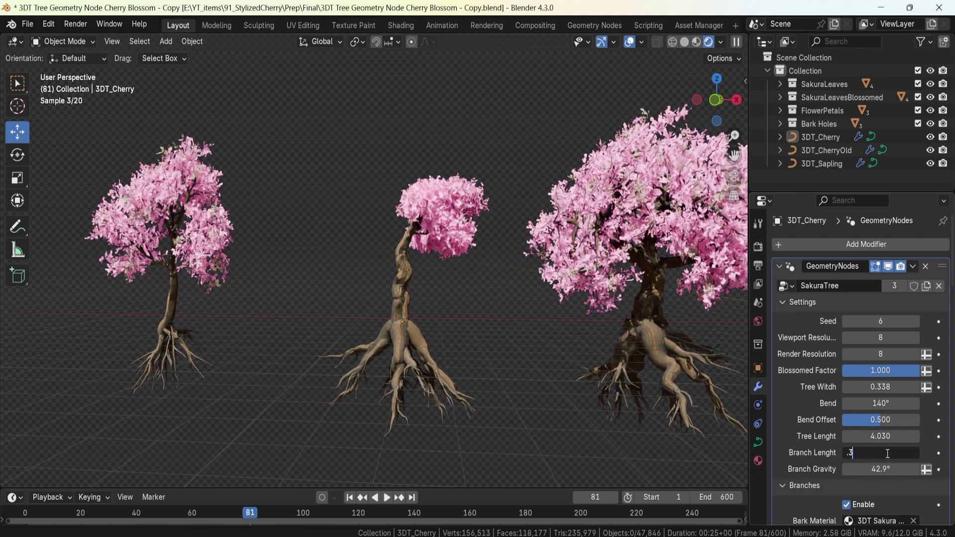
key(Return)
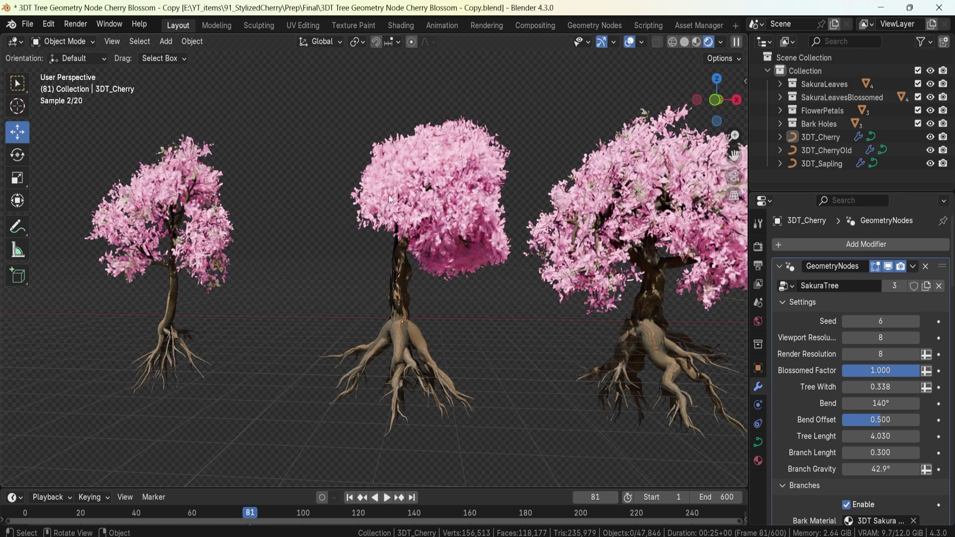
click(869, 451)
text(.8)
key(Return)
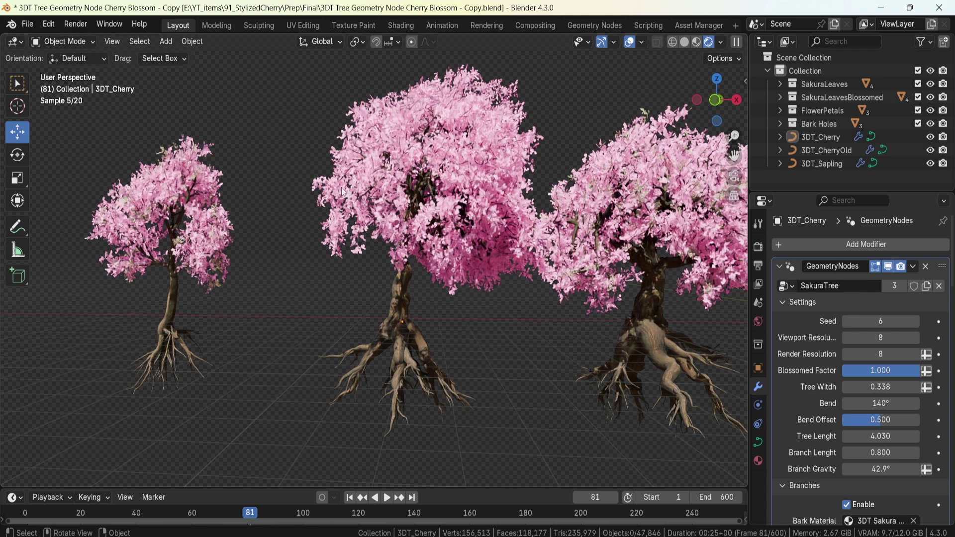
Try 3DT_Cherry's Branch Gravity at 0°, 45° and 90°, and finish with it at 60°.
click(880, 469)
text(0)
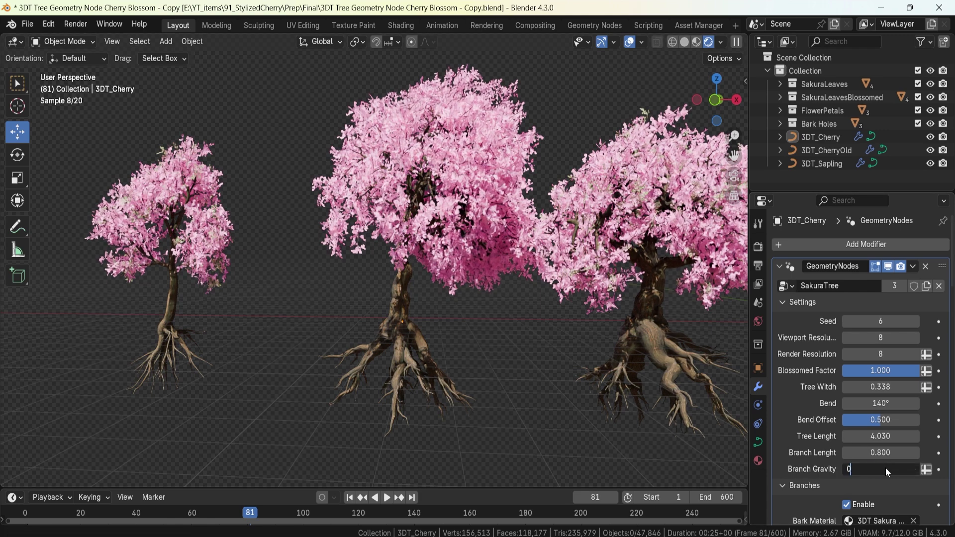
key(Return)
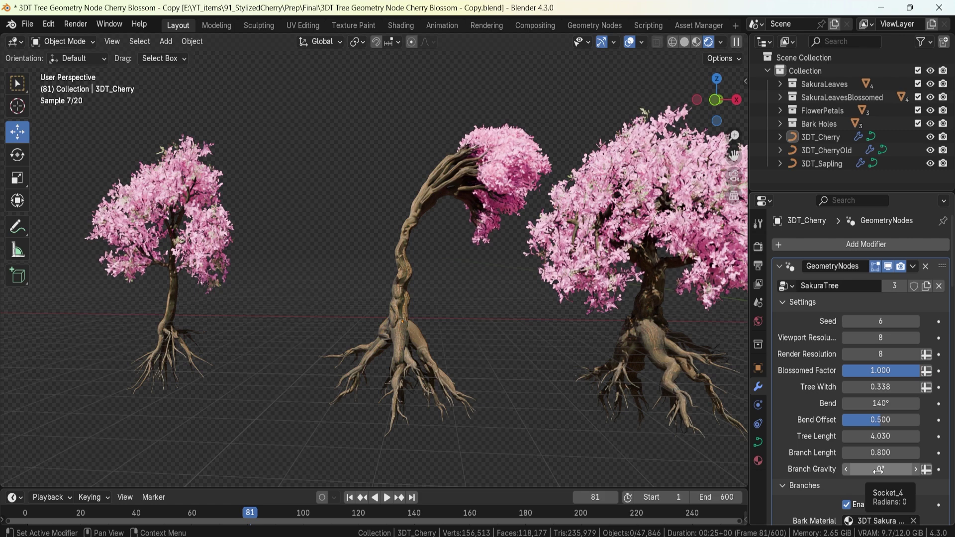
click(878, 470)
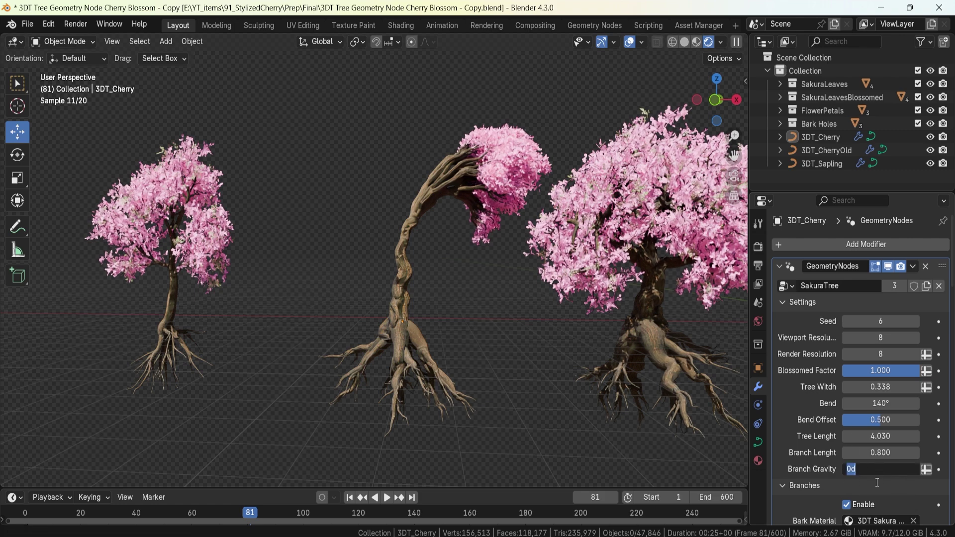
text(45)
key(Return)
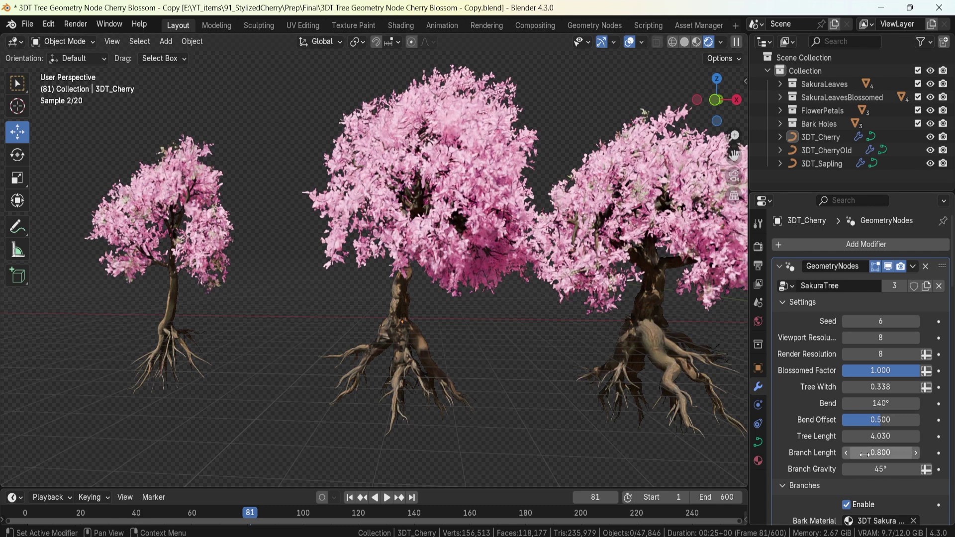
click(879, 469)
text(90)
key(Return)
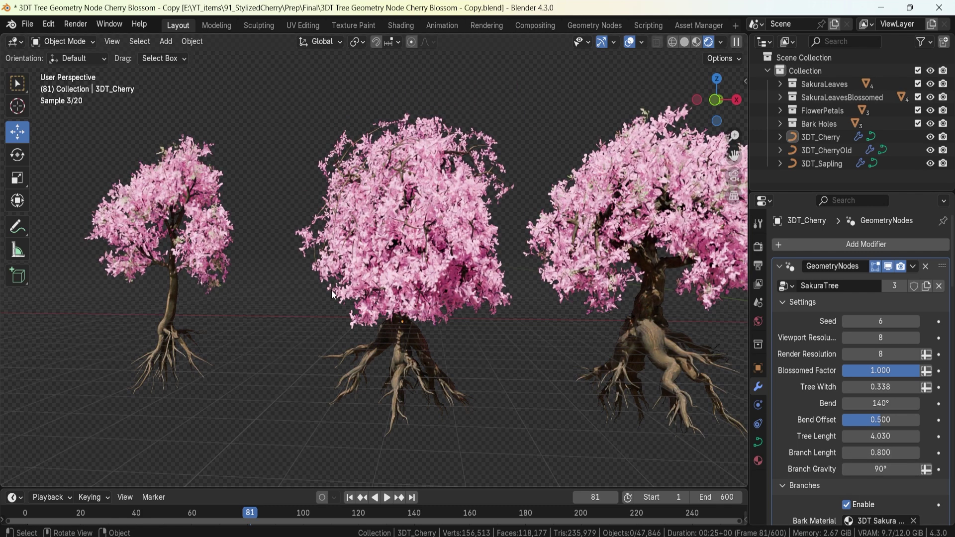
click(888, 469)
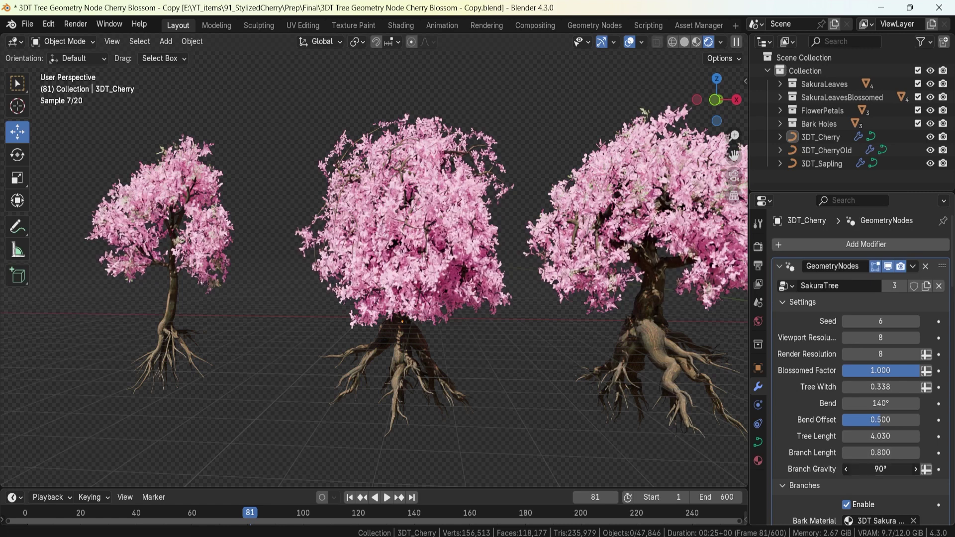
text(60)
key(Return)
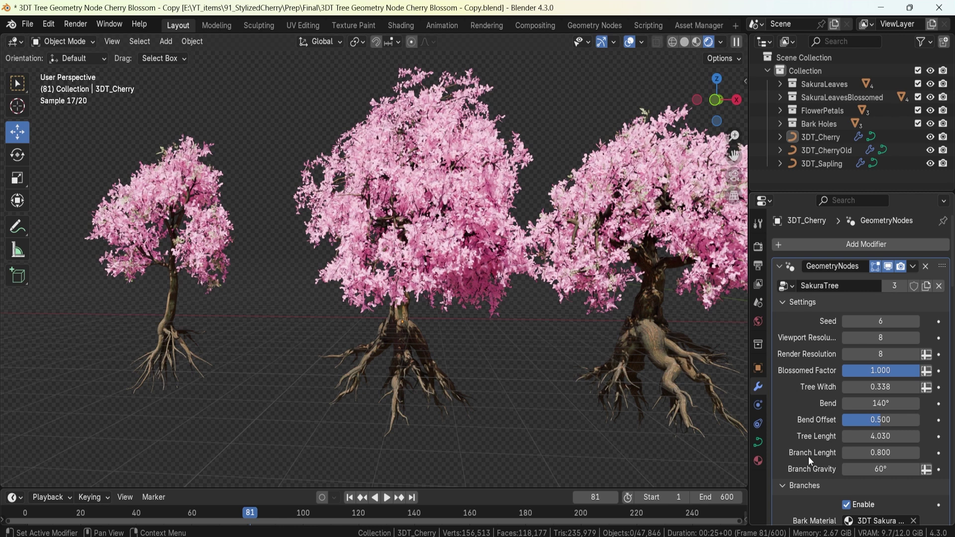
Collapse the modifier's Branches, Branches Displacement, Leaves, Flower Petals, Bark Holes and Roots setting groups.
click(806, 486)
scroll(804, 405, down, 5)
click(795, 371)
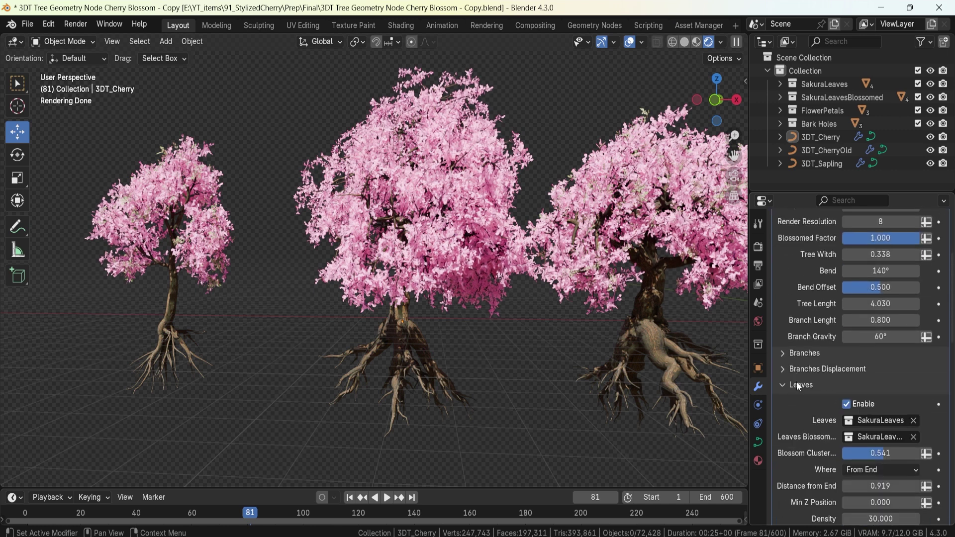
click(802, 386)
click(801, 402)
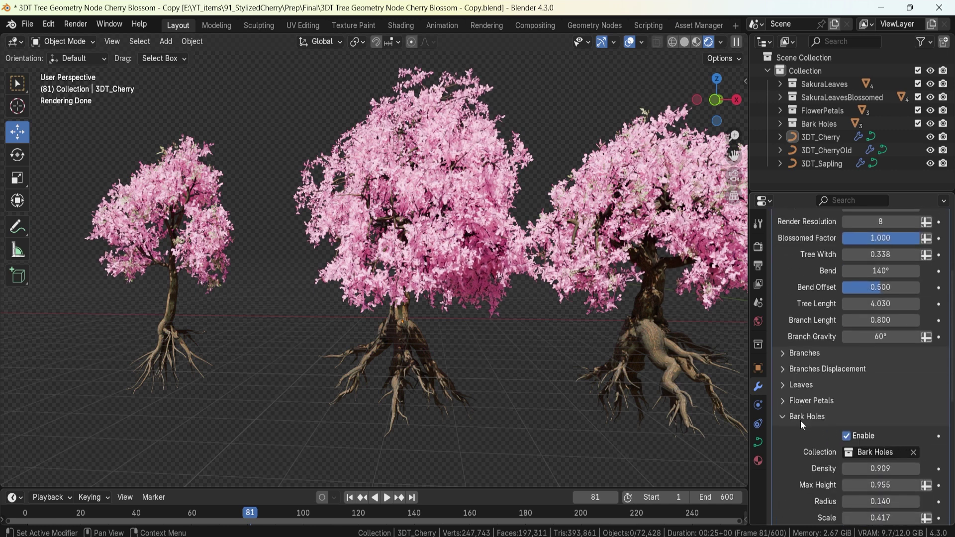
click(801, 417)
click(798, 434)
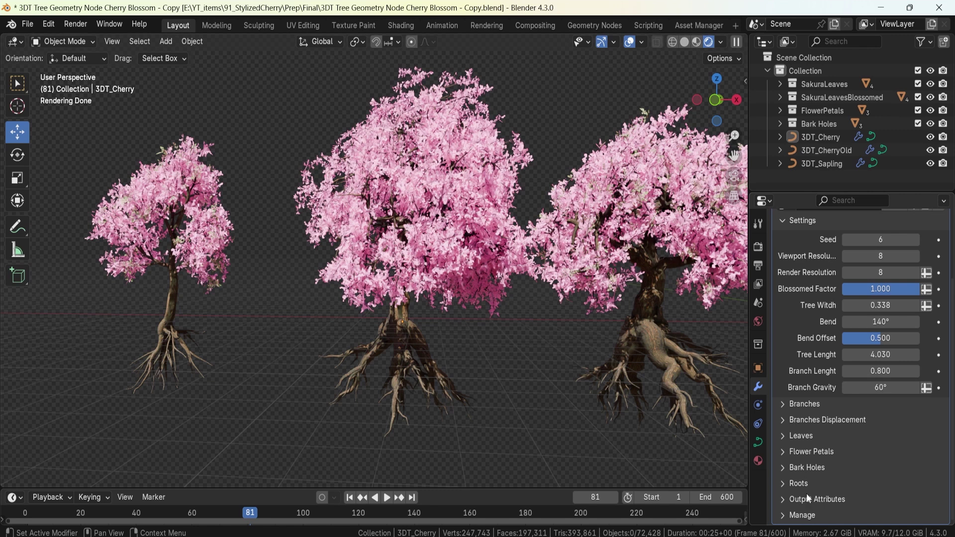
Expand the Branches settings, and disable and re-enable 3DT_Cherry's branches.
click(803, 405)
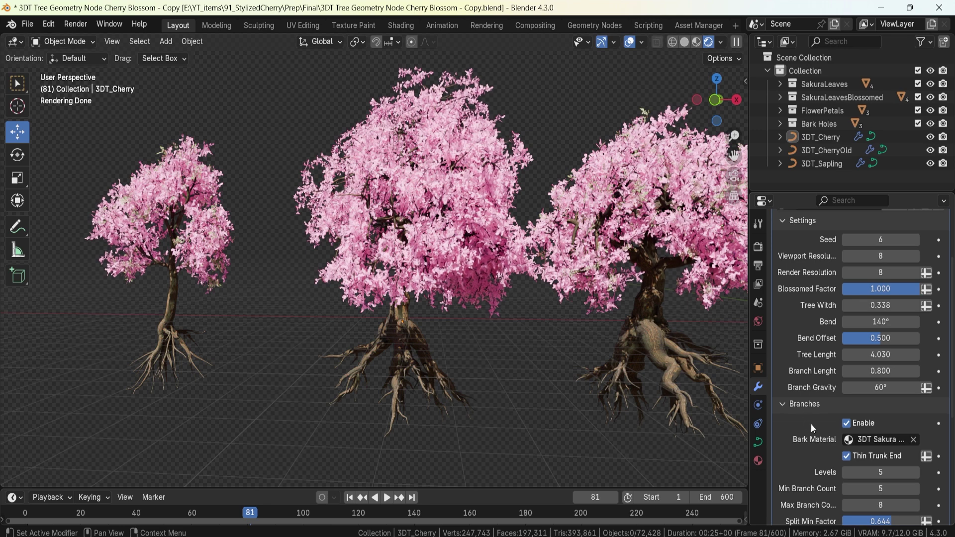
scroll(814, 434, down, 4)
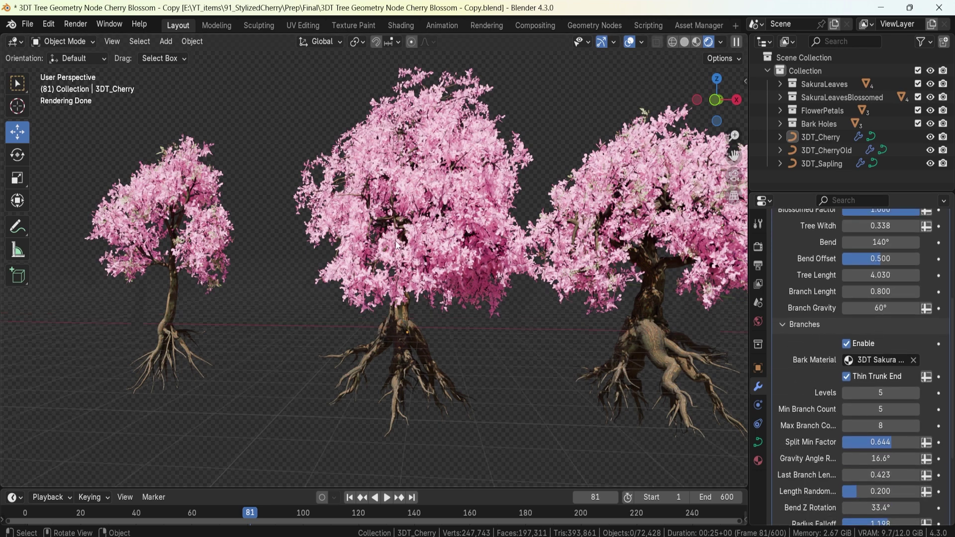
scroll(388, 216, up, 3)
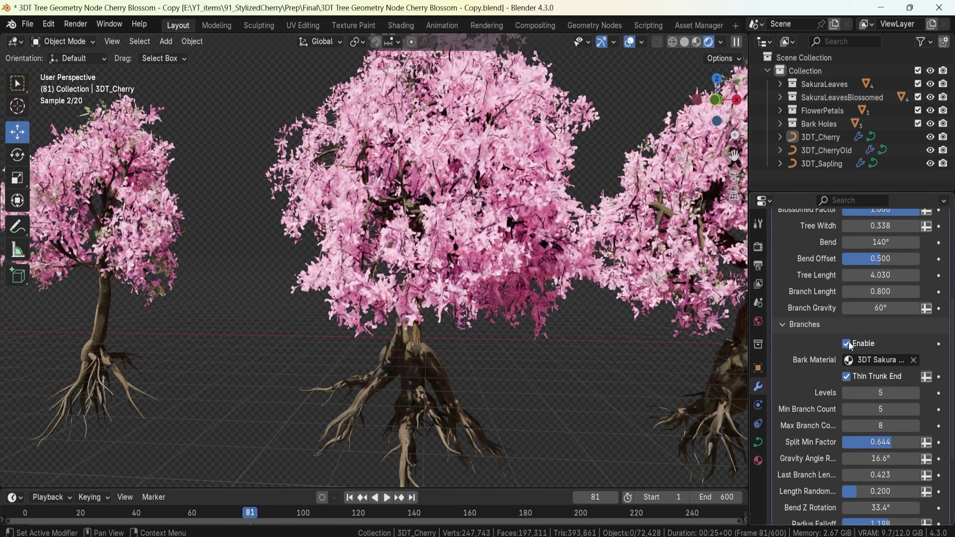
click(849, 344)
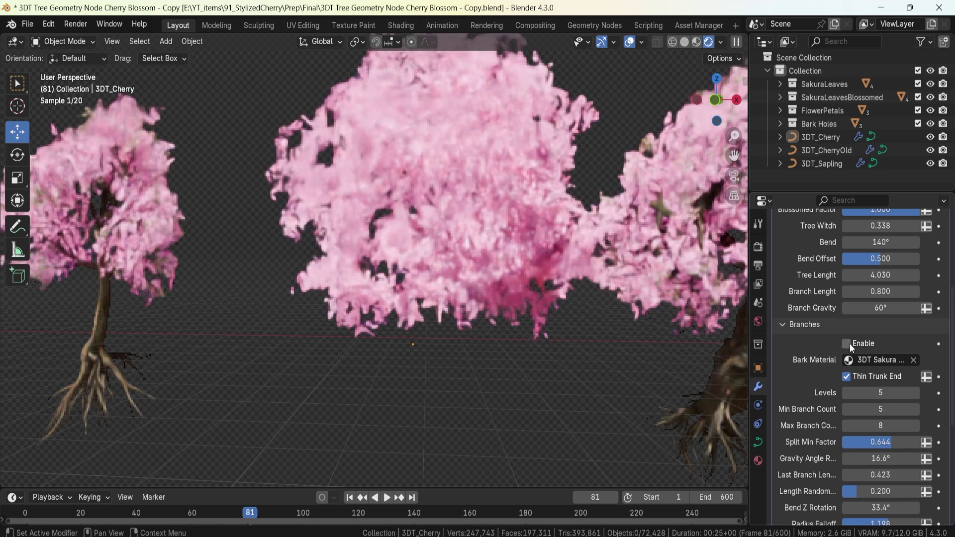
click(850, 344)
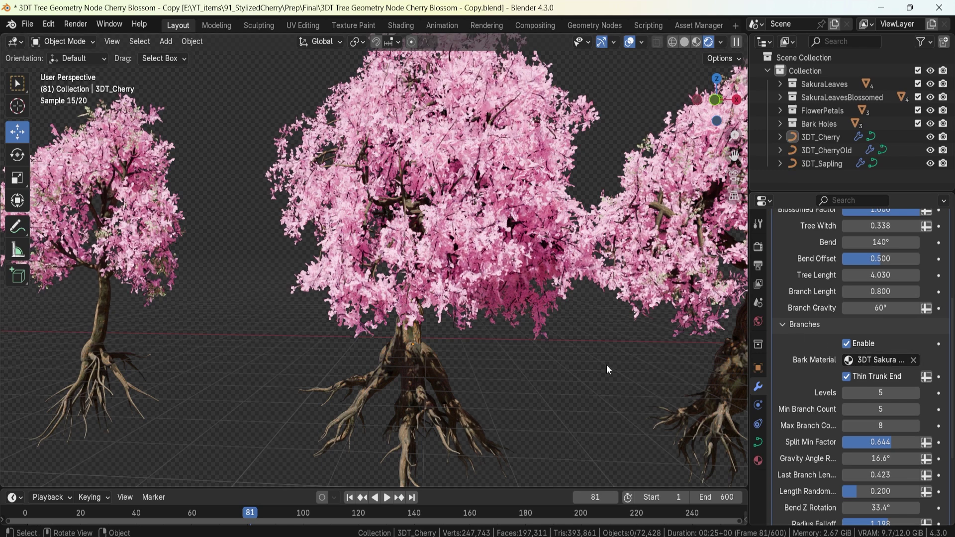
Expand the Branches Displacement and Leaves settings and look through them together with the Branches settings.
scroll(818, 393, down, 5)
click(810, 422)
scroll(808, 430, down, 2)
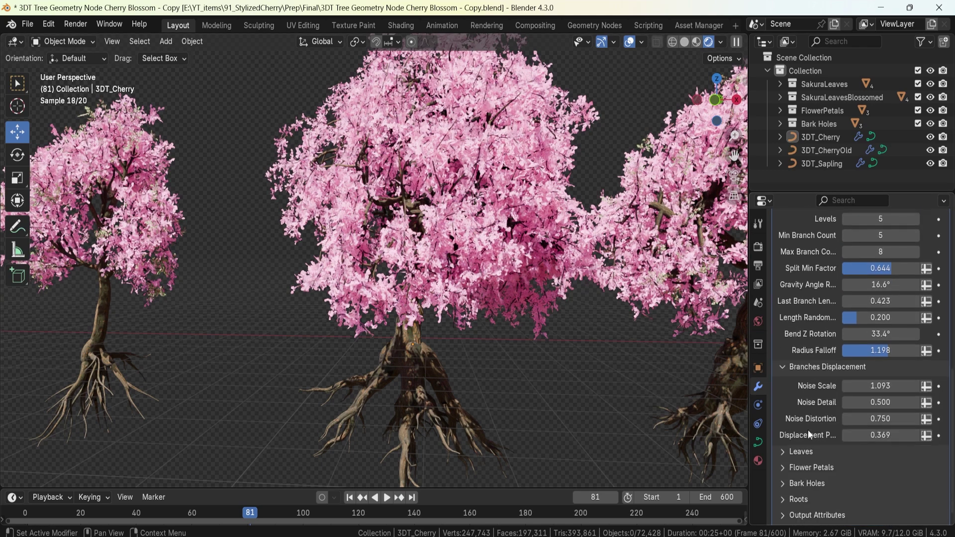
click(811, 451)
scroll(821, 441, down, 4)
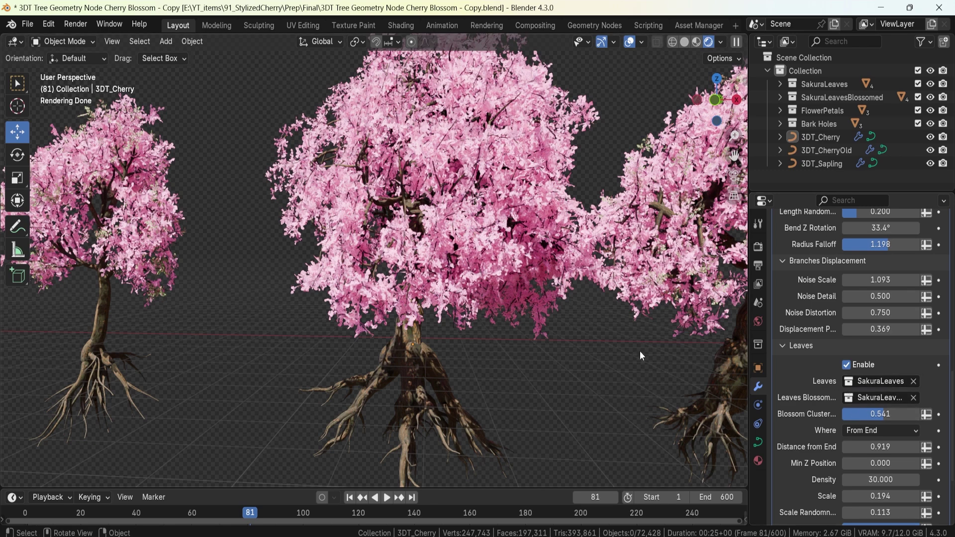
scroll(529, 345, down, 3)
scroll(833, 395, up, 5)
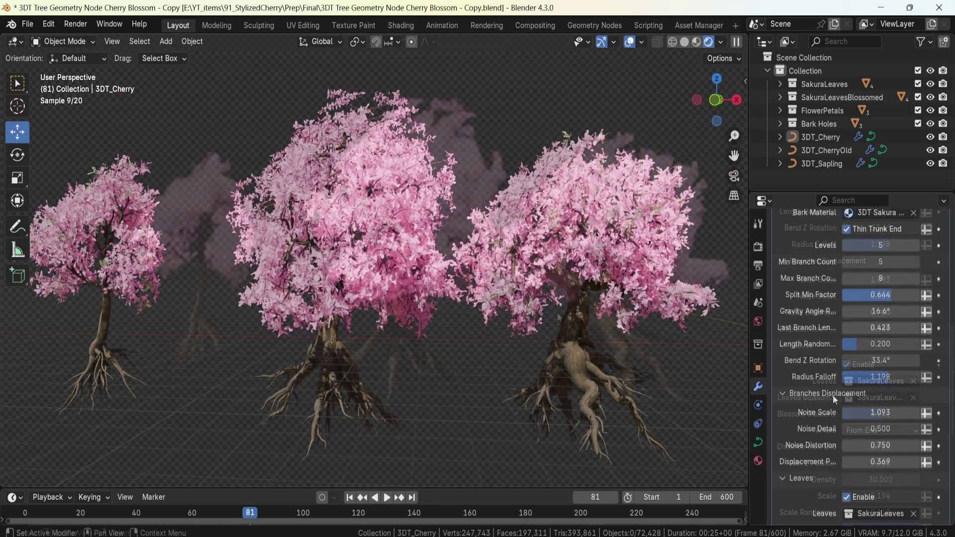
scroll(831, 395, up, 1)
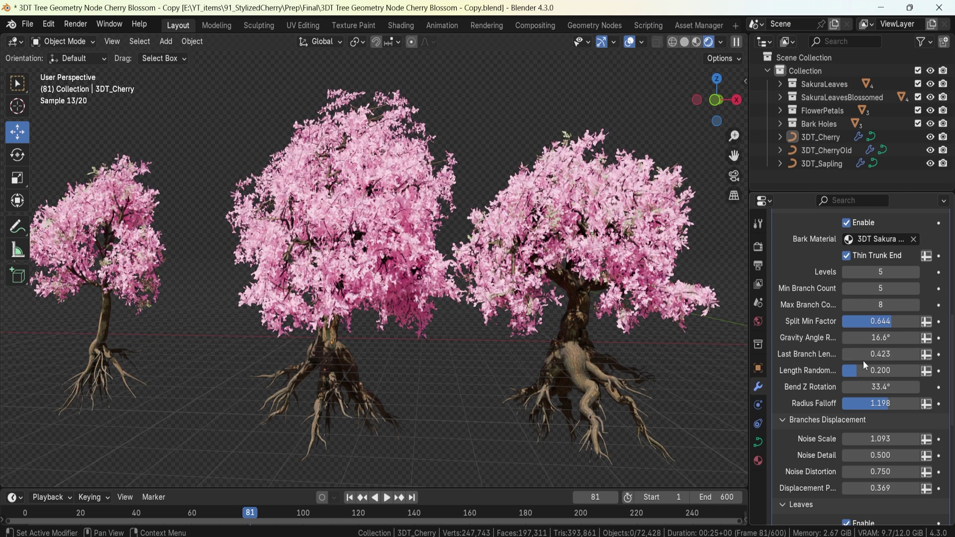
middle_drag(321, 328, 398, 327)
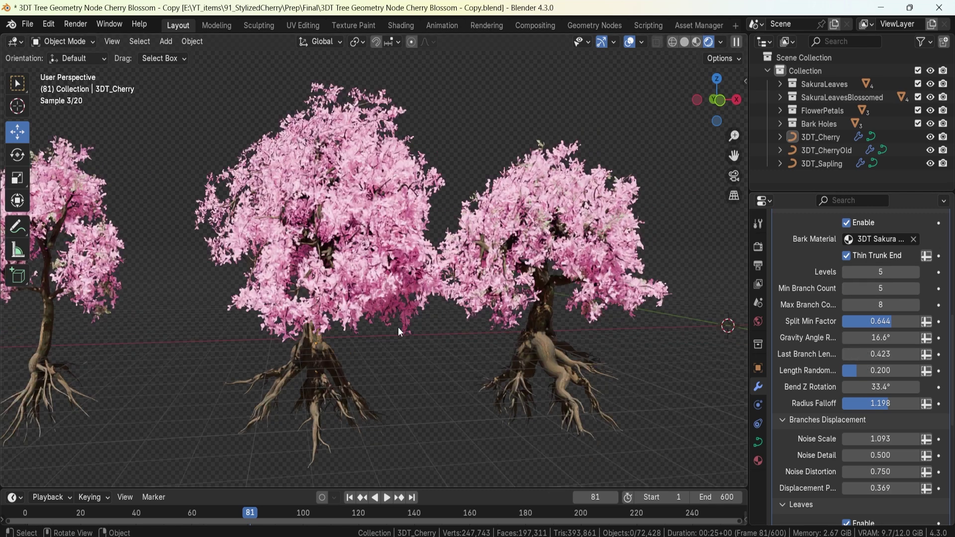
Try 3DT_Cherry's branch Levels at 3, view the tree from another side, and return Levels to 5.
click(848, 272)
click(849, 272)
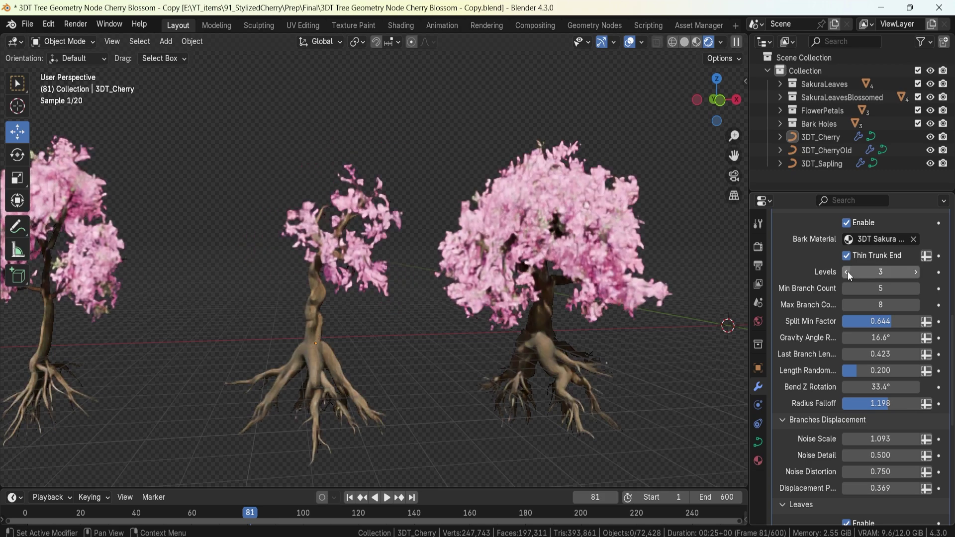
middle_drag(354, 278, 548, 319)
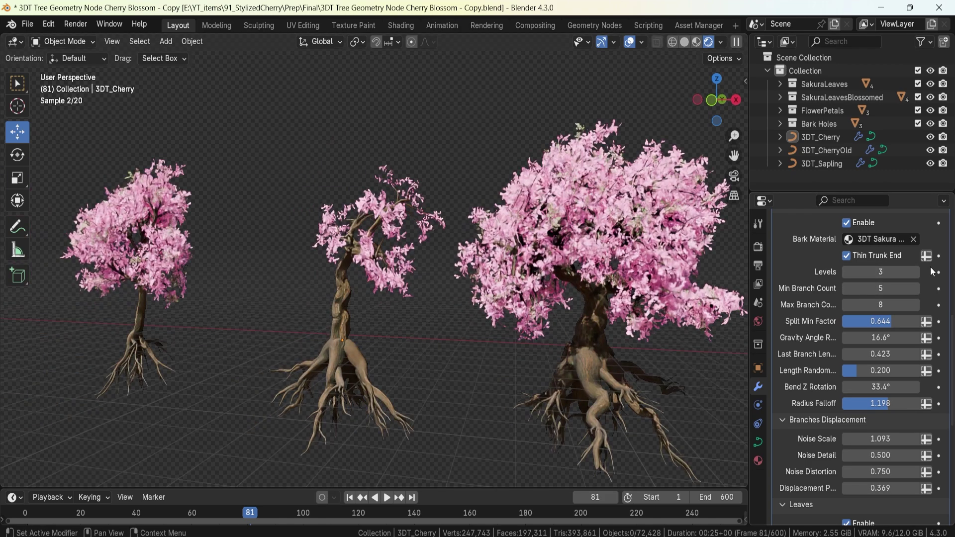
click(915, 272)
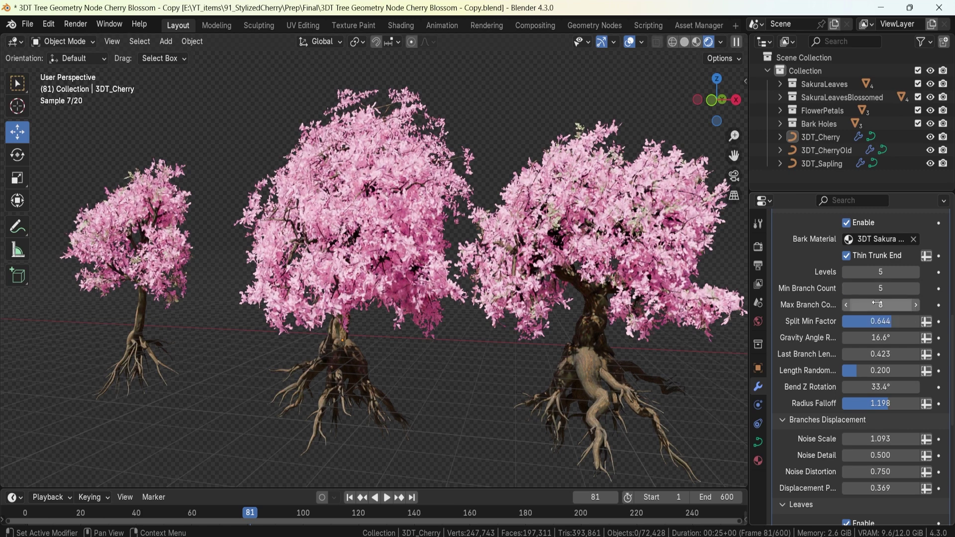
Set 3DT_Cherry's Min Branch Count to 0 and Max Branch Count to 20, and try the result with Seed 7.
click(865, 287)
text(0)
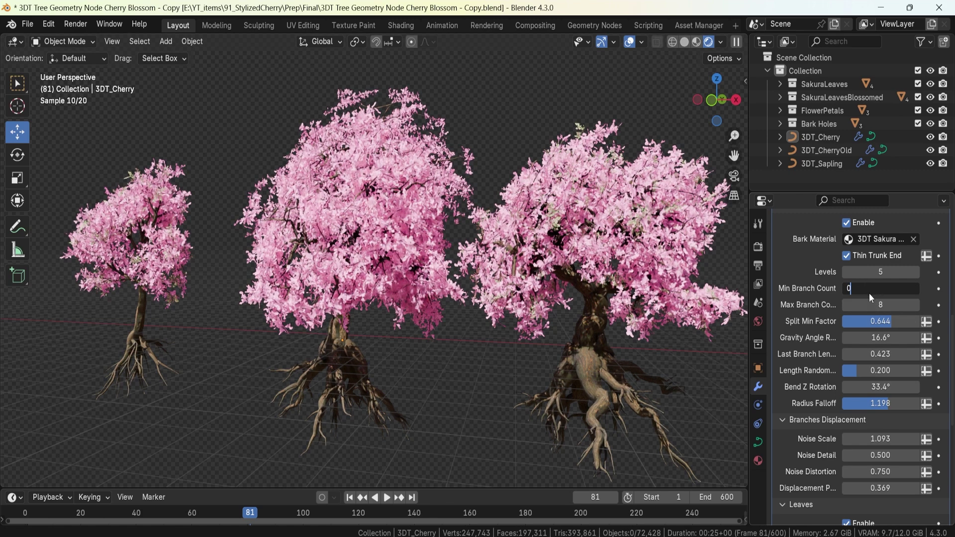
click(878, 305)
text(20)
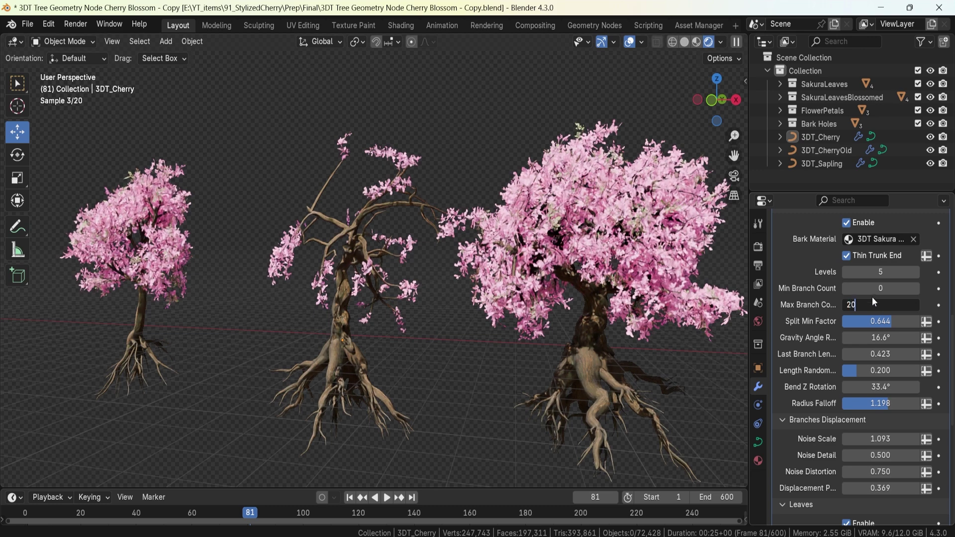
key(Return)
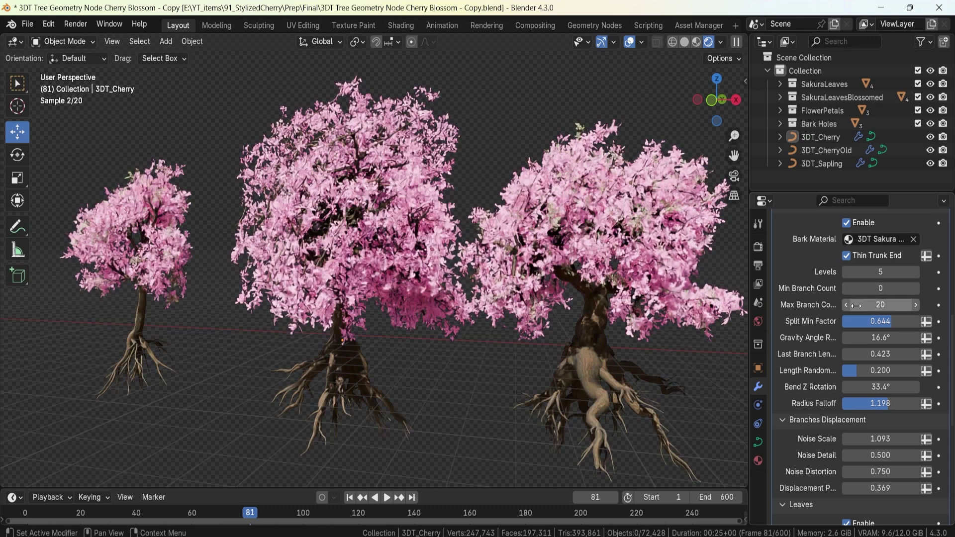
scroll(883, 298, up, 12)
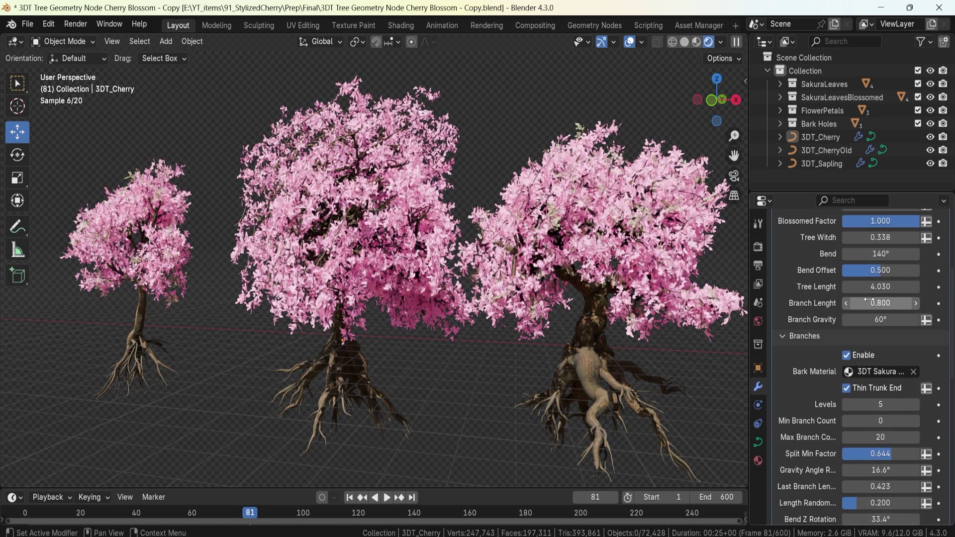
click(918, 306)
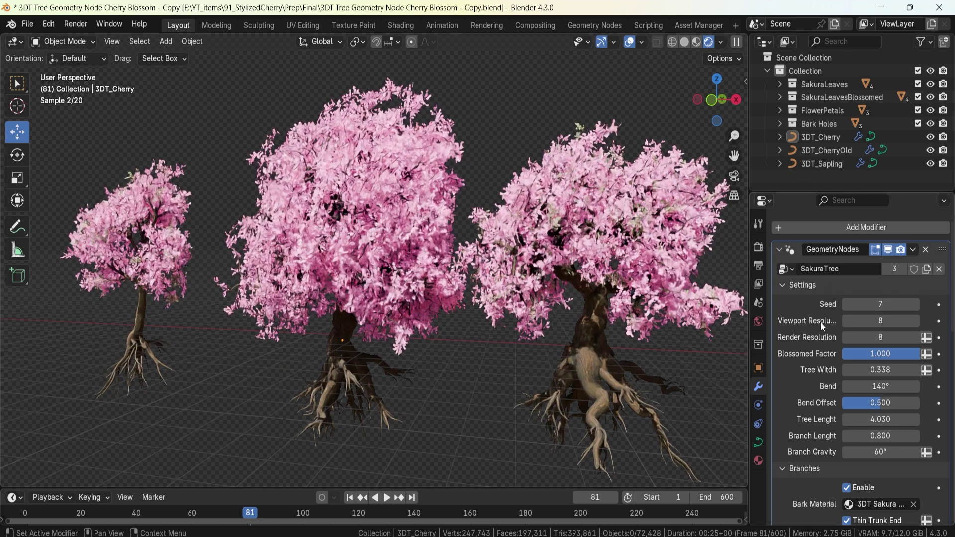
Set the branches' Split Min Factor to 0.555, then try Radius Falloff at 0.677 and finish with it at 0.830.
scroll(846, 344, down, 8)
drag(883, 394, 893, 394)
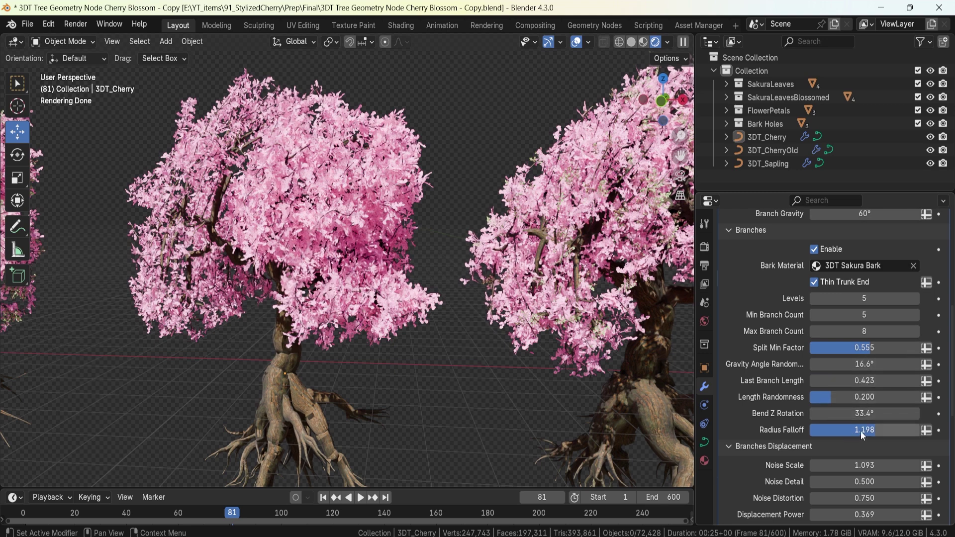
drag(876, 431, 846, 430)
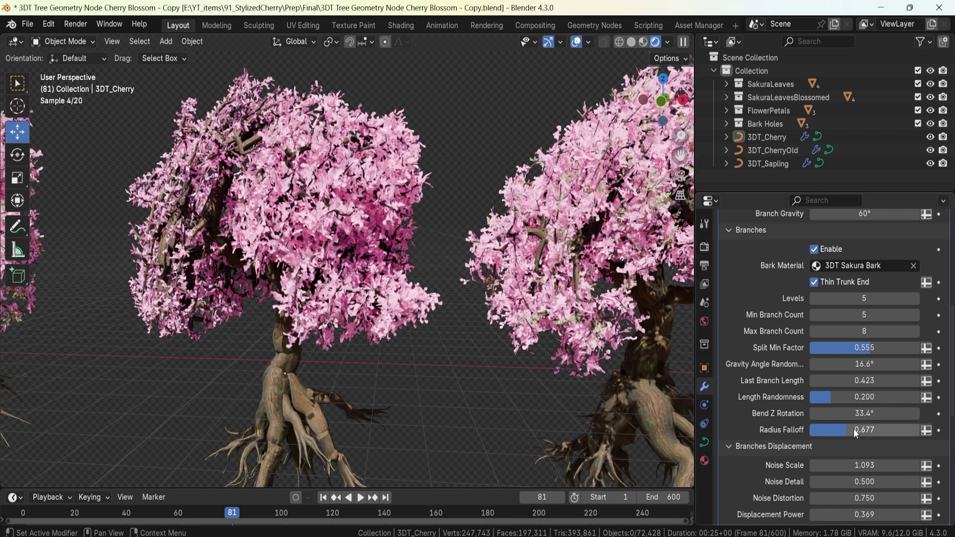
drag(853, 430, 855, 430)
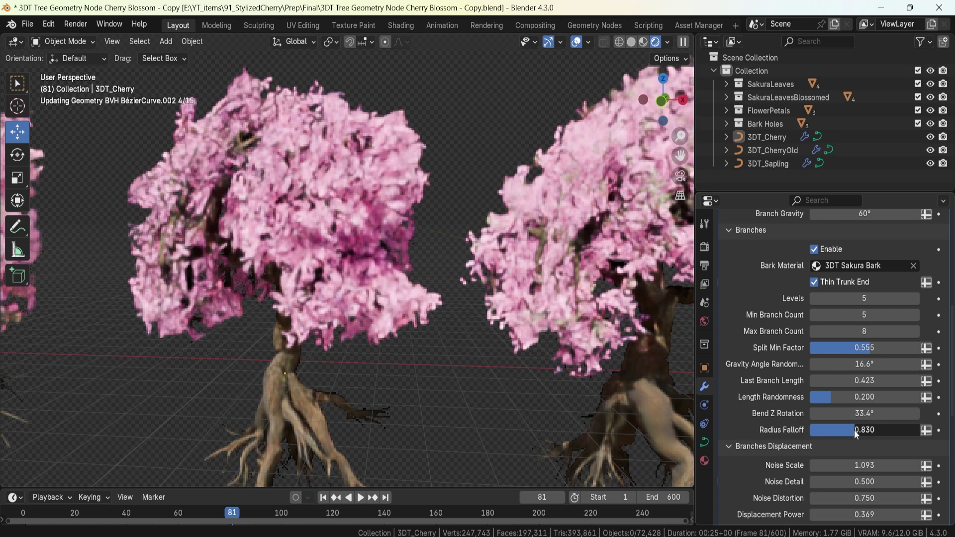
Raise the Displacement Power of 3DT_Cherry's Branches Displacement to 0.609.
scroll(851, 432, down, 1)
scroll(855, 437, down, 4)
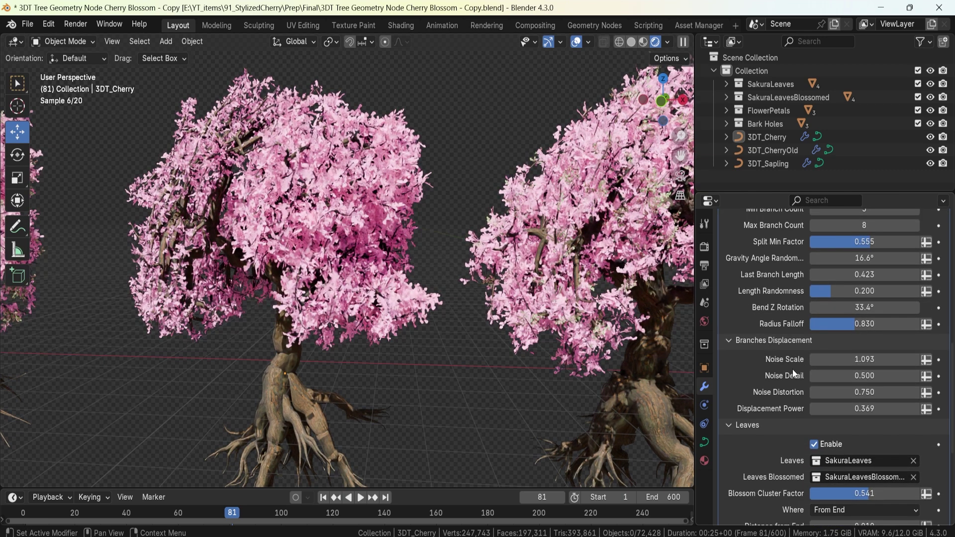
middle_drag(298, 359, 356, 317)
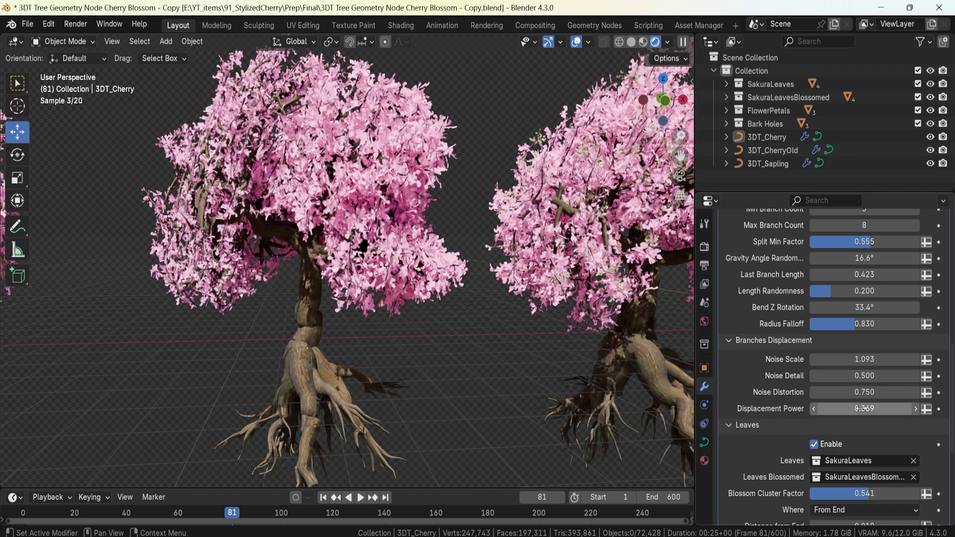
drag(858, 408, 910, 408)
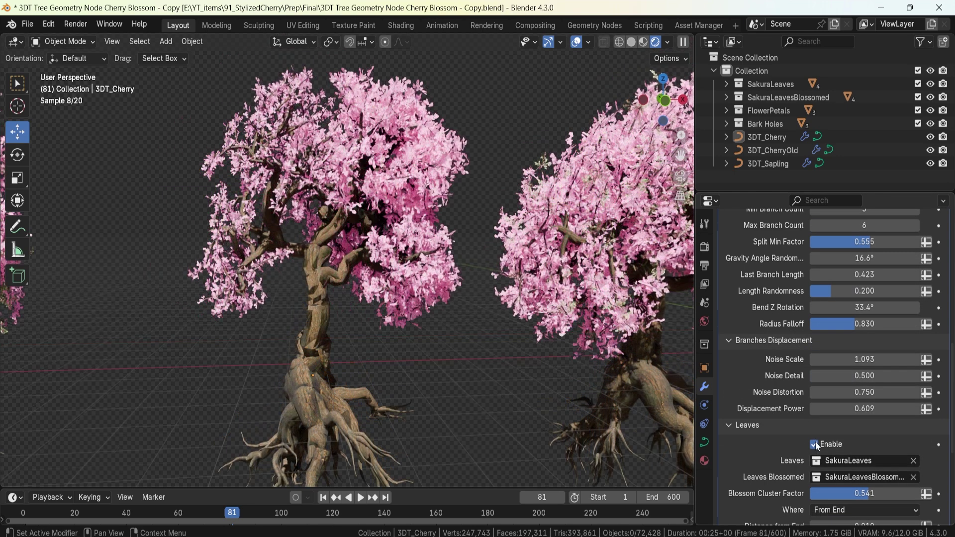
Disable 3DT_Cherry's leaves and set the Branches Displacement to a Displacement Power of 0.449 and a Noise Scale of 0.773.
click(814, 444)
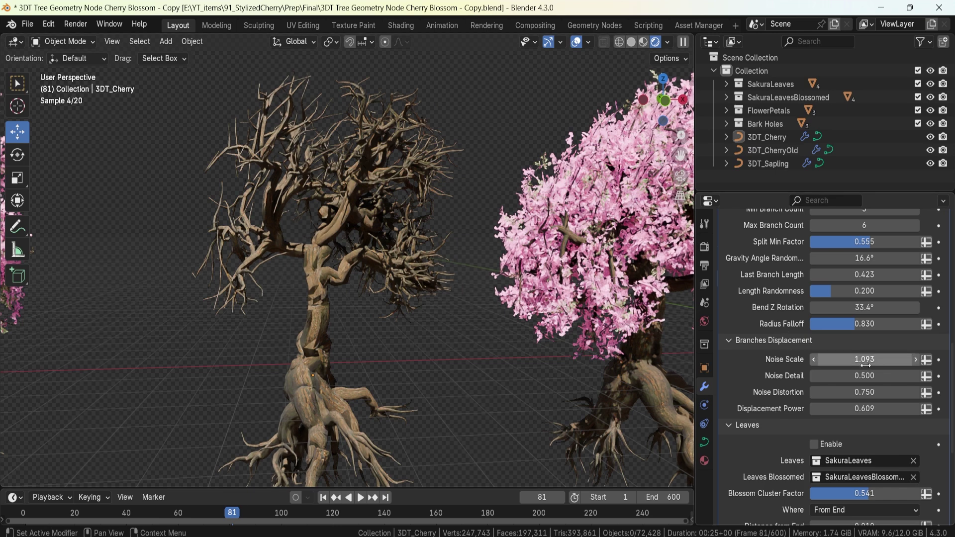
scroll(860, 363, up, 1)
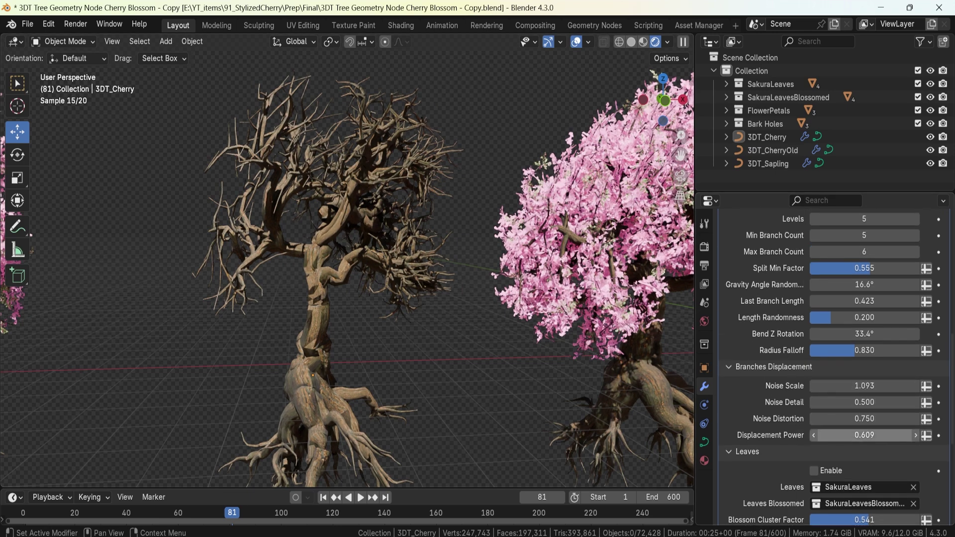
drag(864, 435, 826, 435)
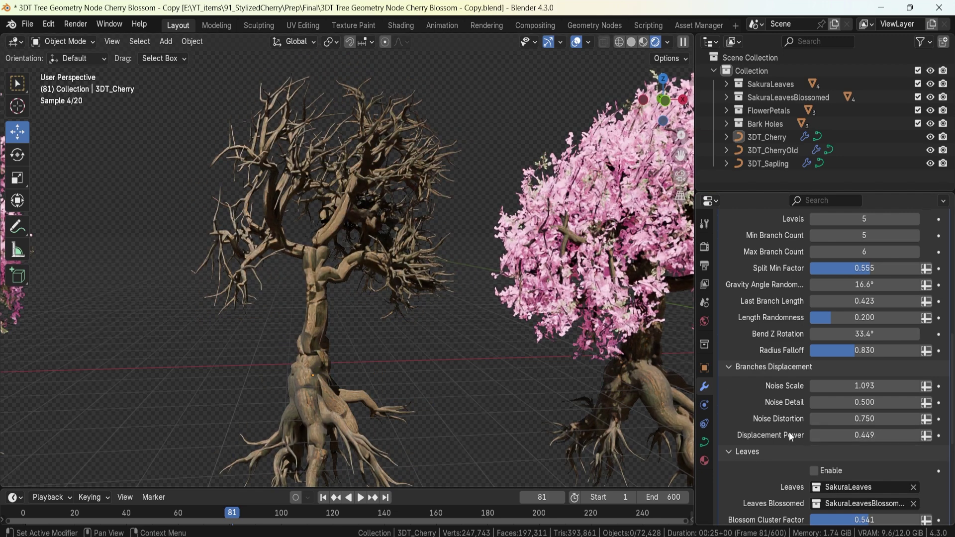
drag(857, 385, 806, 385)
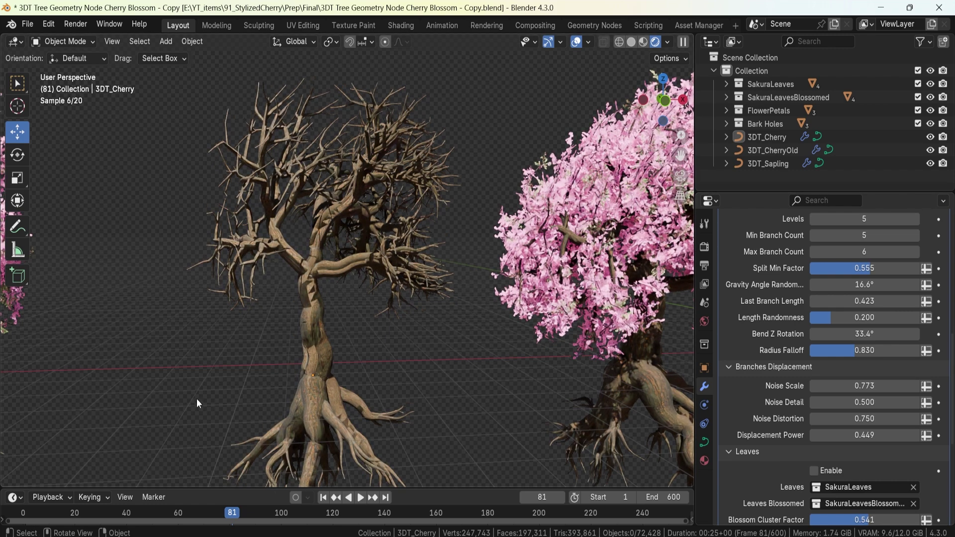
View the bare displaced branches from another angle and re-enable 3DT_Cherry's leaves.
middle_drag(348, 362, 314, 366)
scroll(799, 323, down, 6)
click(813, 312)
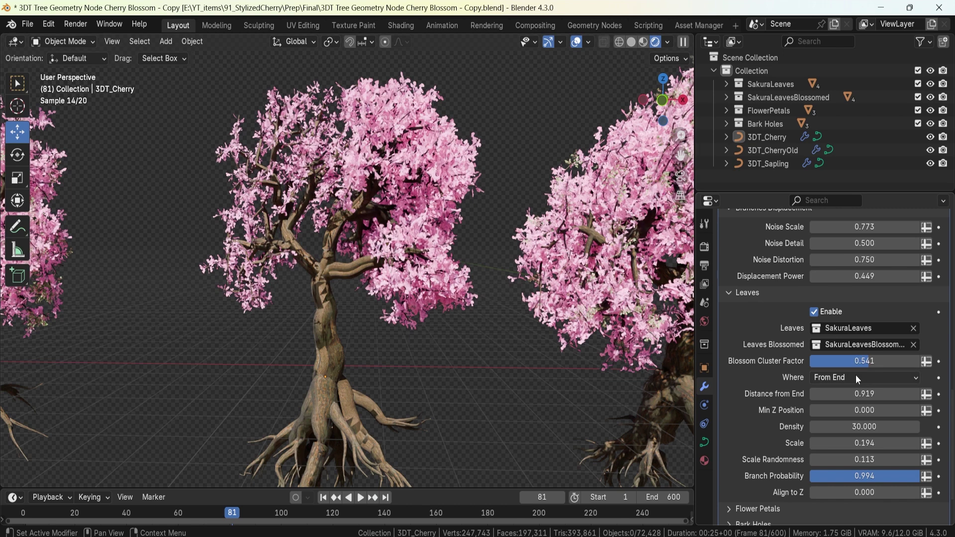
Set 3DT_Cherry's Blossomed Factor to 0 and compare the foliage with the collections assigned in the Leaves settings.
scroll(845, 378, up, 15)
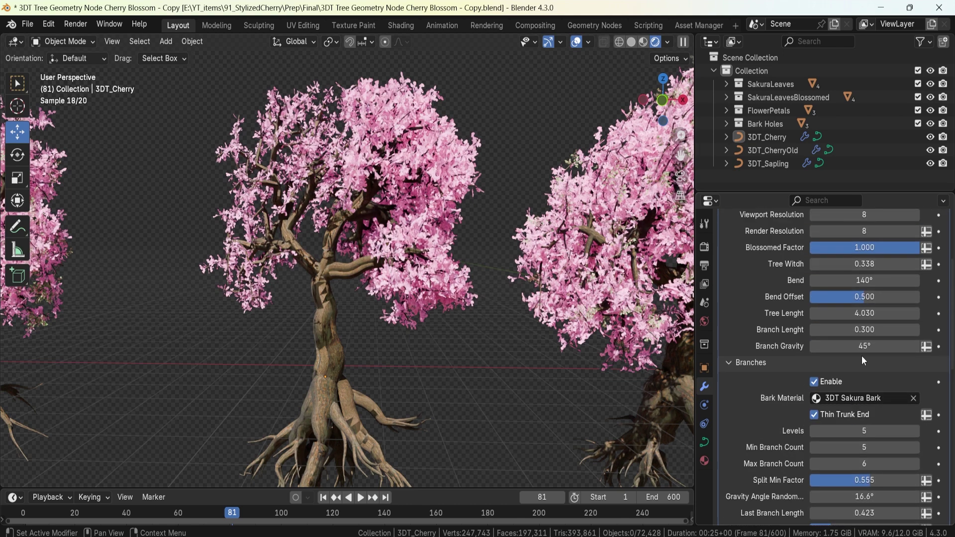
scroll(861, 356, up, 3)
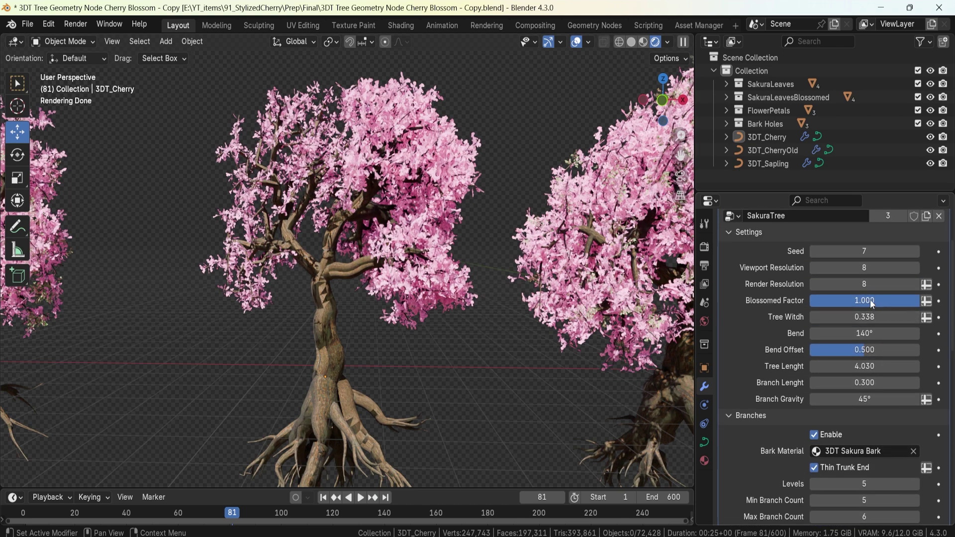
drag(871, 304, 756, 303)
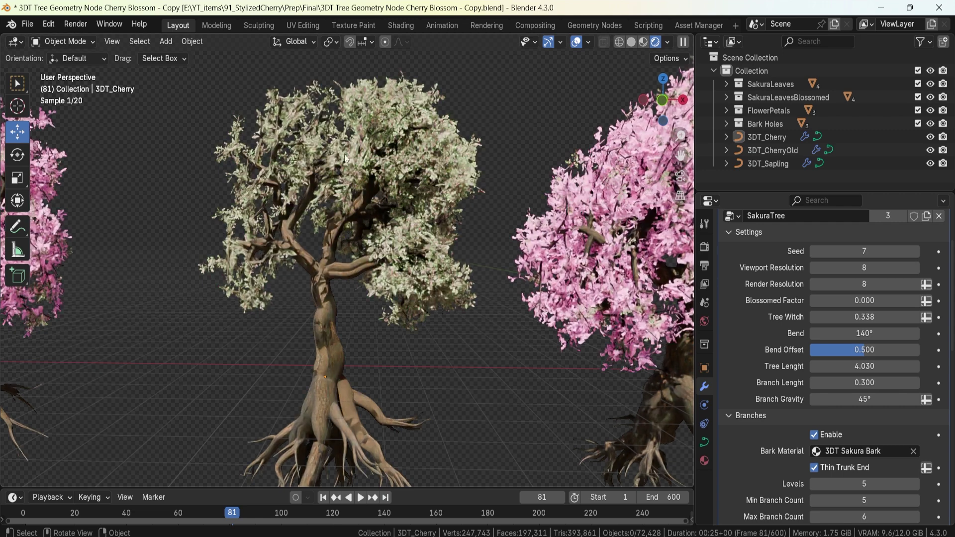
scroll(793, 361, down, 15)
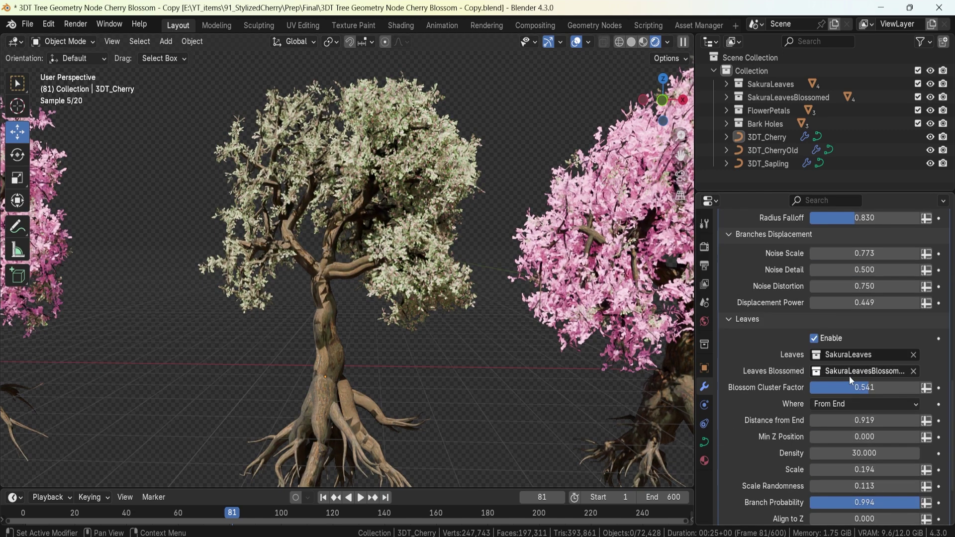
scroll(825, 380, up, 15)
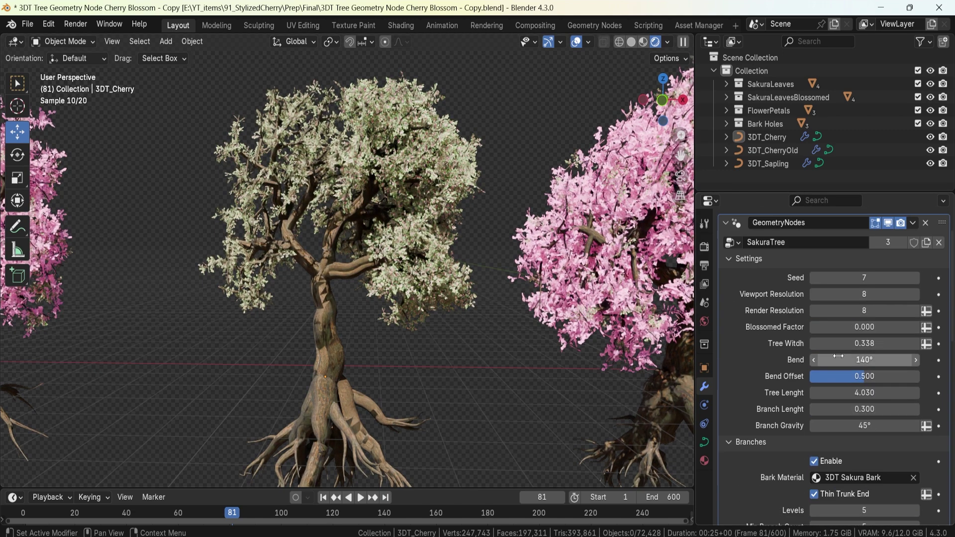
scroll(851, 410, down, 5)
scroll(852, 410, down, 3)
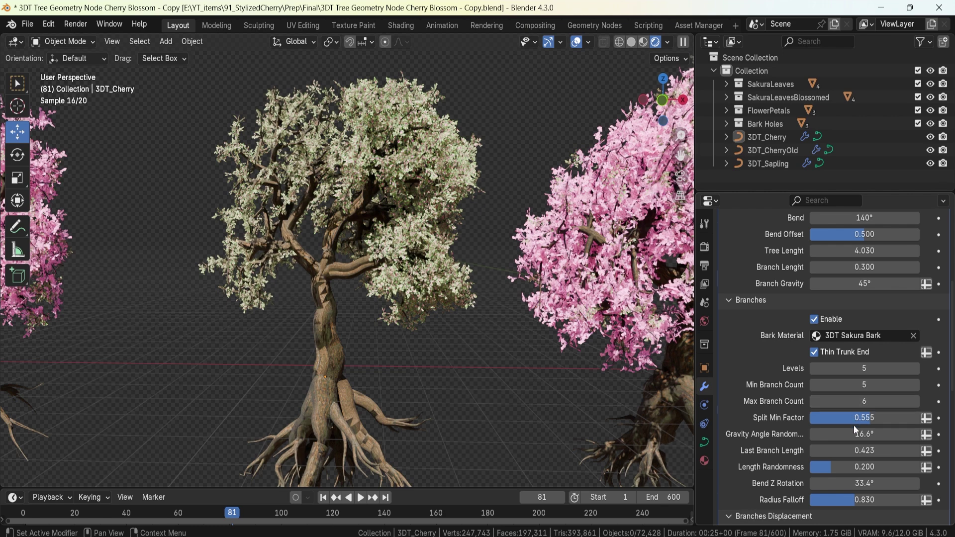
Try 3DT_Cherry's Blossomed Factor at 0.874 and finish with it at 0.565.
scroll(861, 416, up, 7)
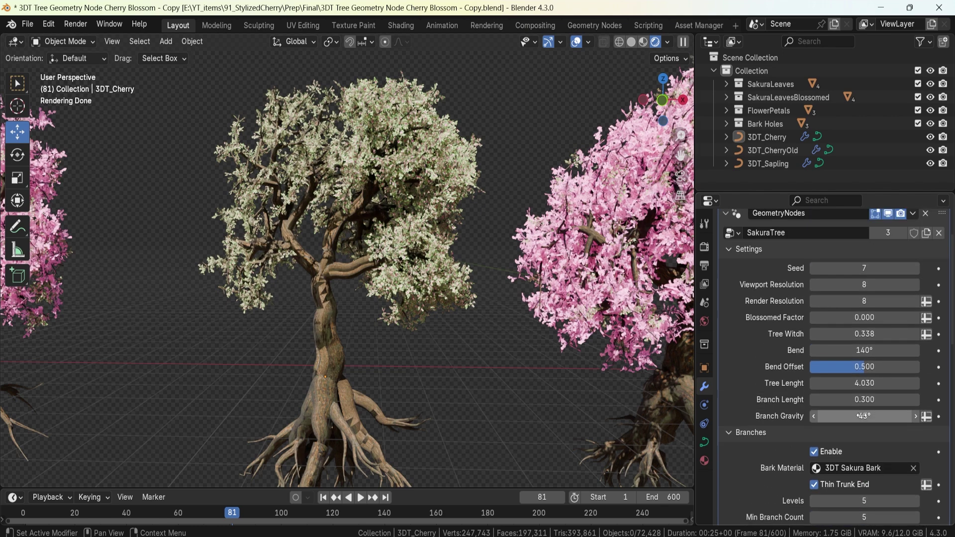
drag(844, 321, 886, 318)
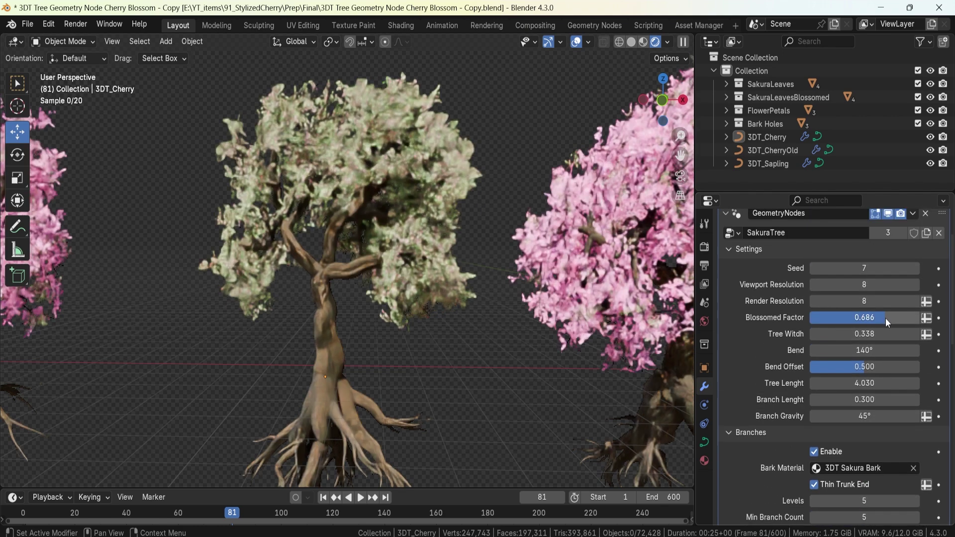
scroll(866, 348, down, 10)
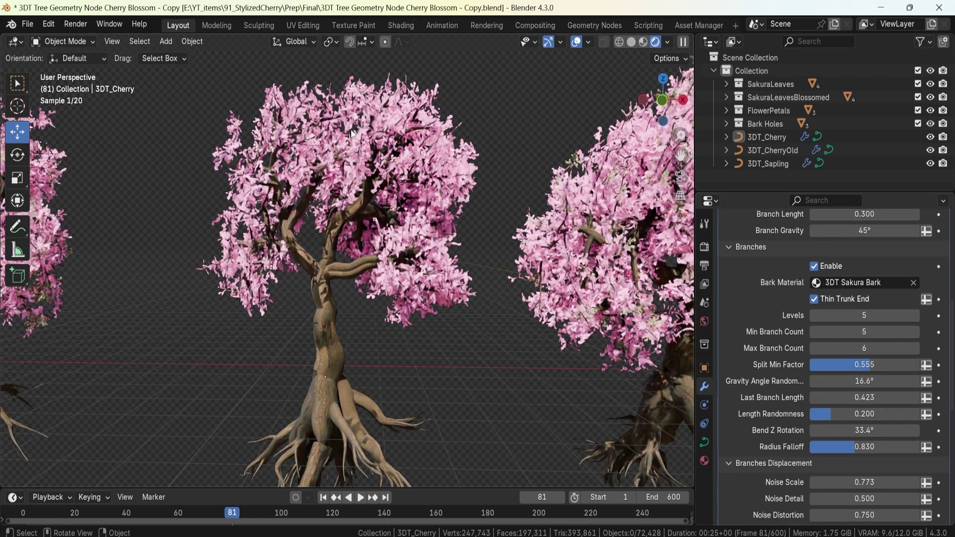
scroll(768, 350, down, 14)
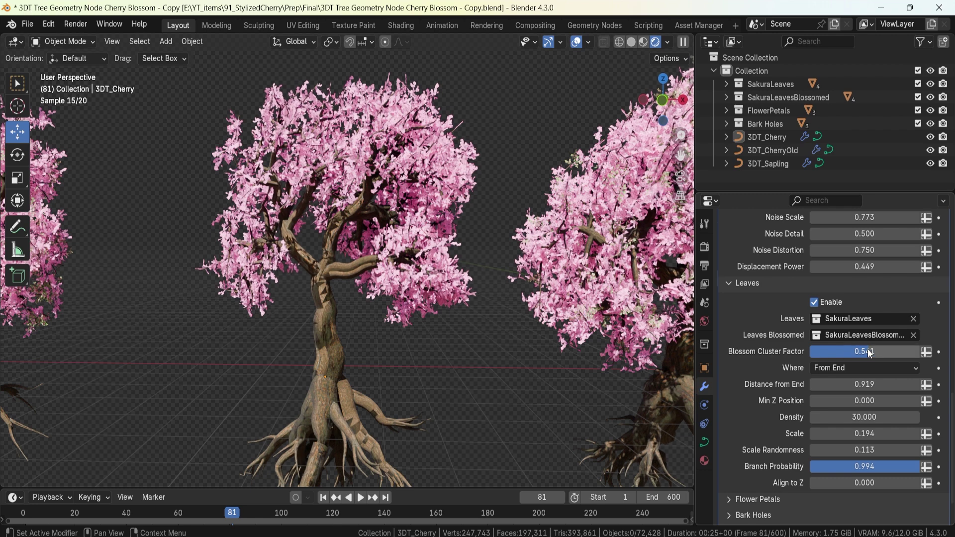
scroll(850, 378, up, 18)
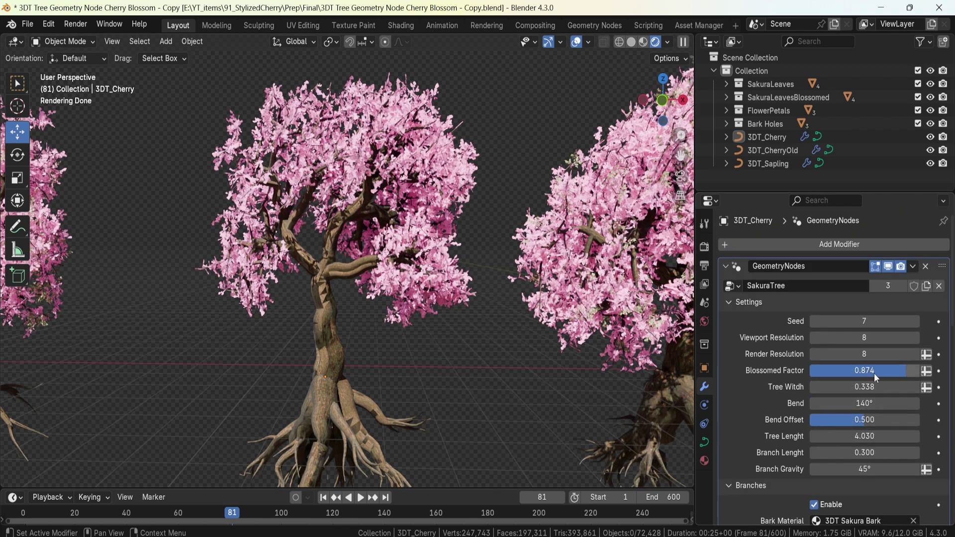
drag(874, 370, 842, 371)
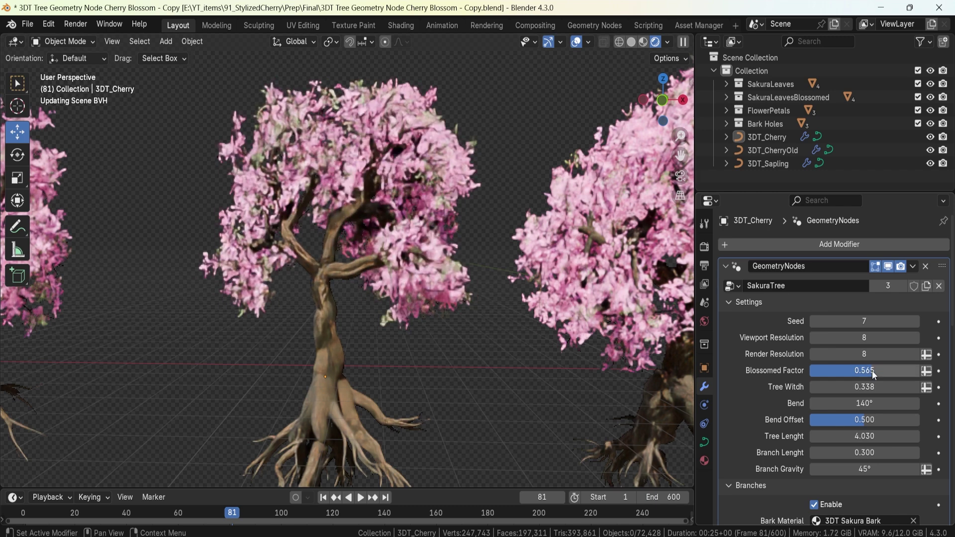
Try the leaves' Blossom Cluster Factor at 0.129 and 0.828, and finish with it at 0.537.
scroll(881, 441, down, 10)
scroll(880, 441, down, 10)
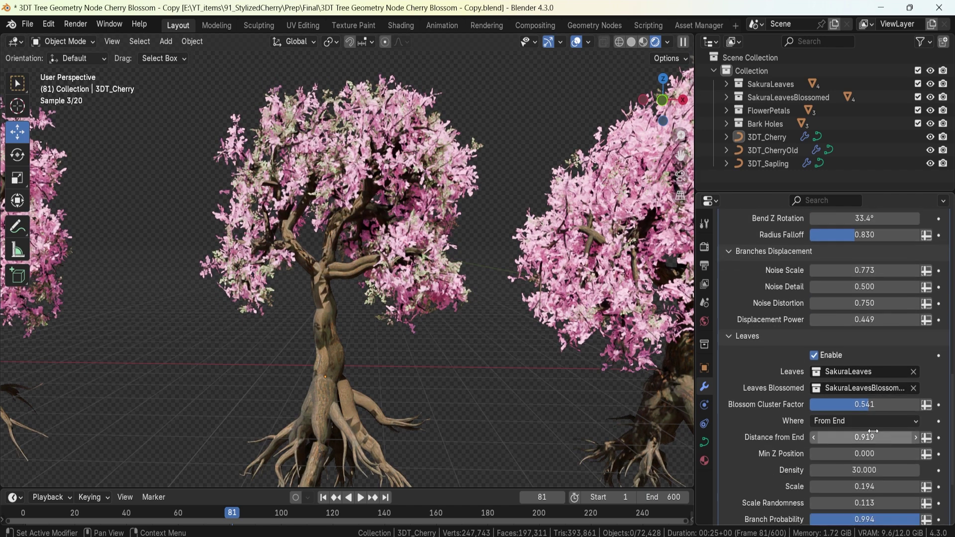
drag(864, 404, 823, 404)
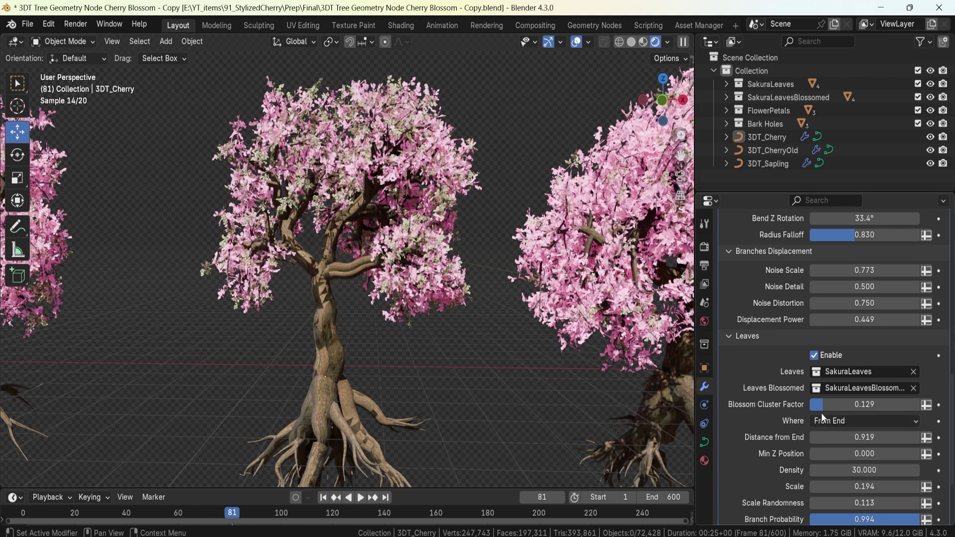
drag(830, 410, 900, 411)
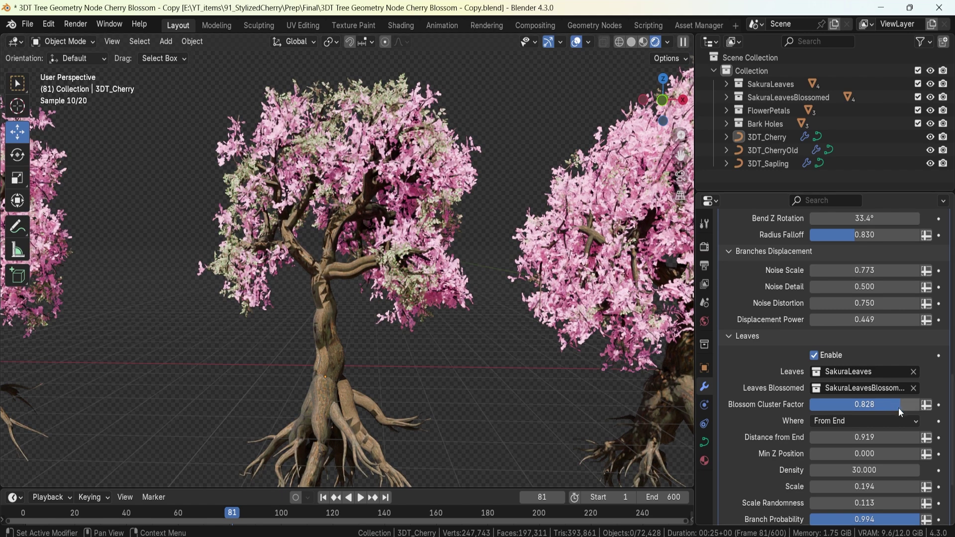
drag(898, 408, 868, 404)
scroll(829, 428, down, 3)
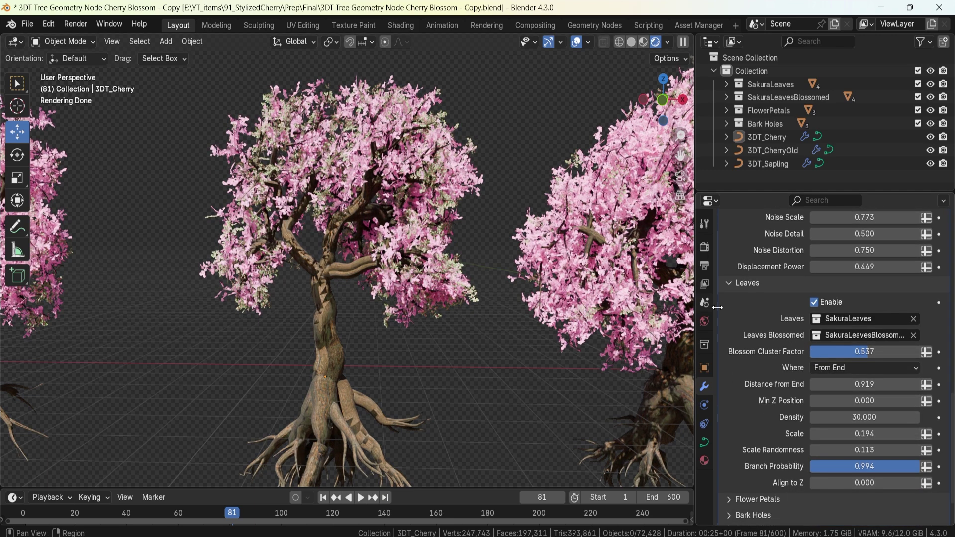
Keep the leaves' Where option at From End, try Distance from End at 0.380 and finish with it at 0.720.
click(840, 371)
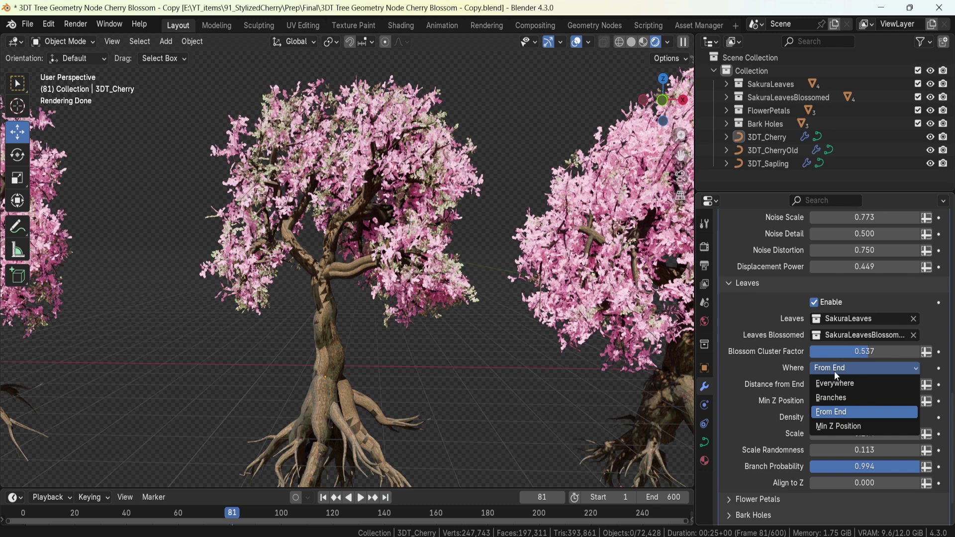
click(834, 417)
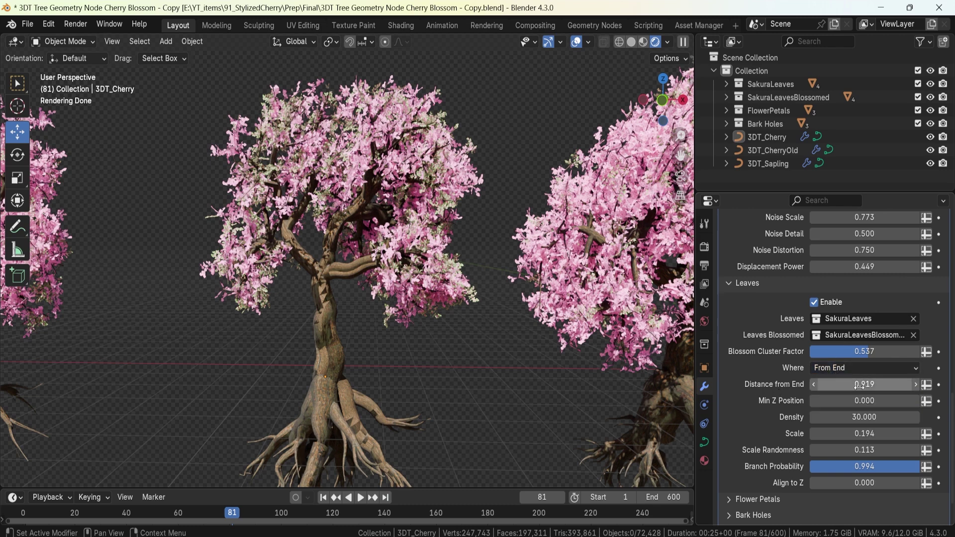
drag(860, 387, 885, 387)
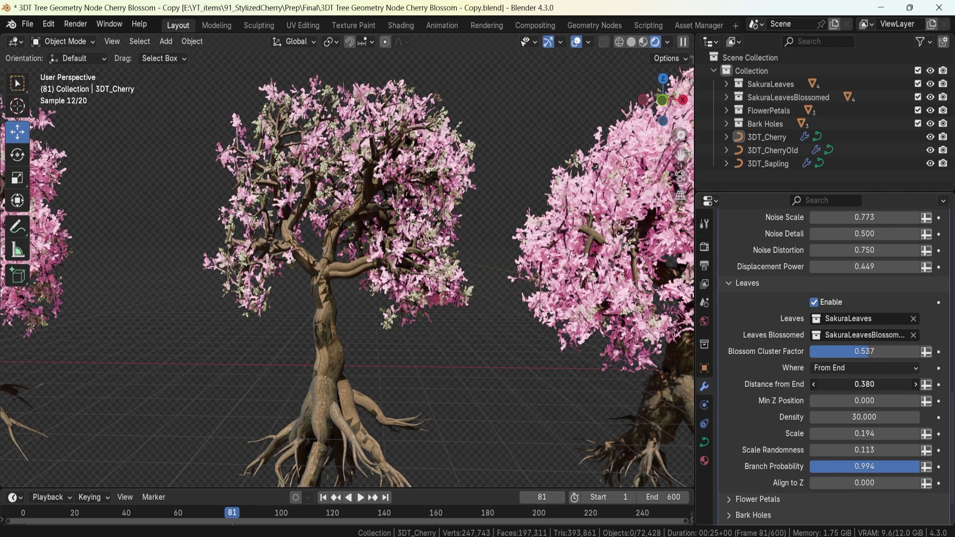
click(846, 367)
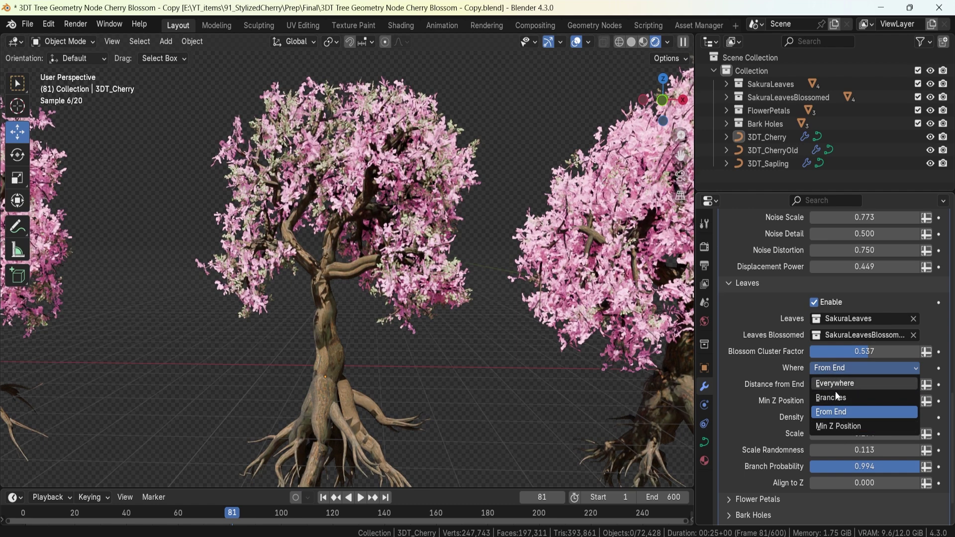
click(834, 368)
Set the leaves' Density to 32.380, try their Scale at 0.724 and finish with it at 0.254.
scroll(834, 370, down, 2)
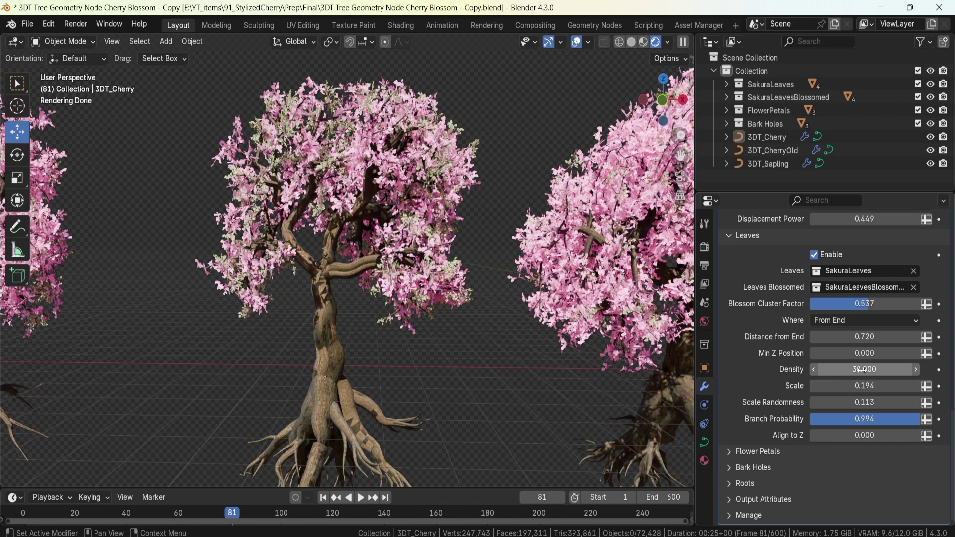
drag(863, 370, 873, 387)
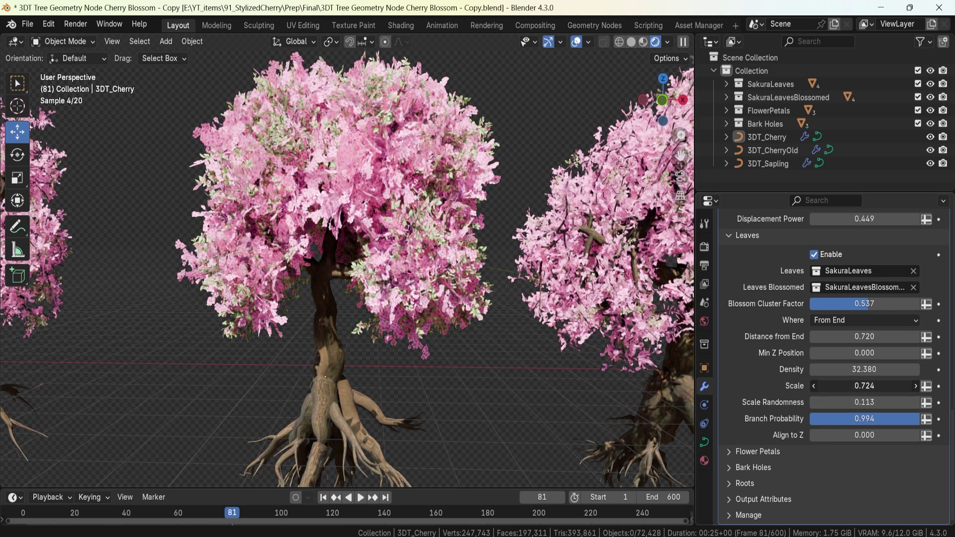
drag(858, 387, 867, 387)
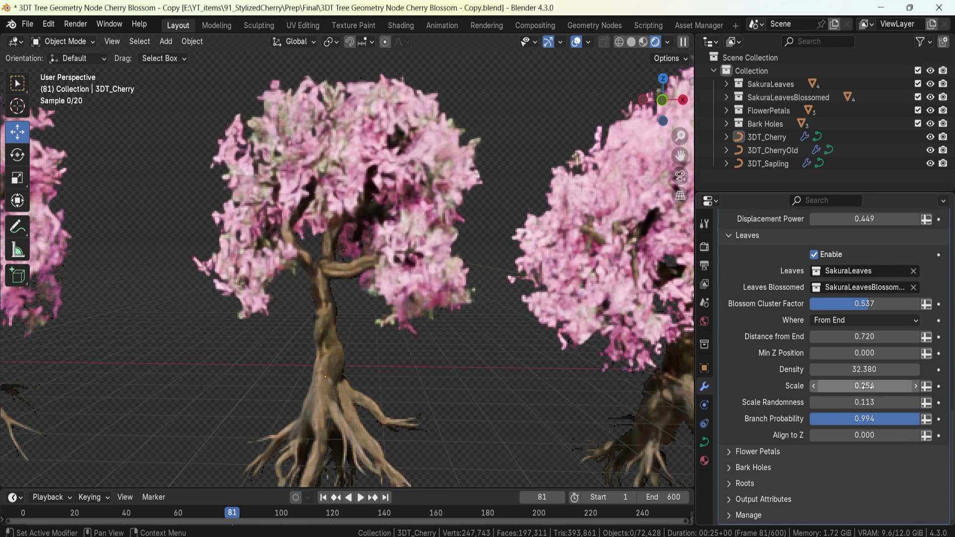
Open the Flower Petals settings and play the animation in solid shading to frame 159, examining the petals falling below 3DT_Cherry's crown.
click(769, 452)
scroll(768, 437, down, 5)
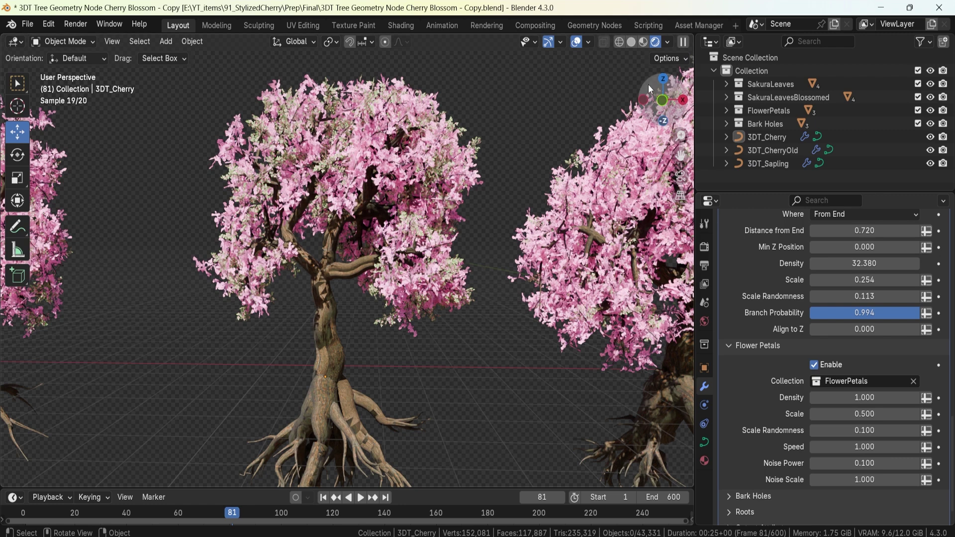
click(631, 41)
key(space)
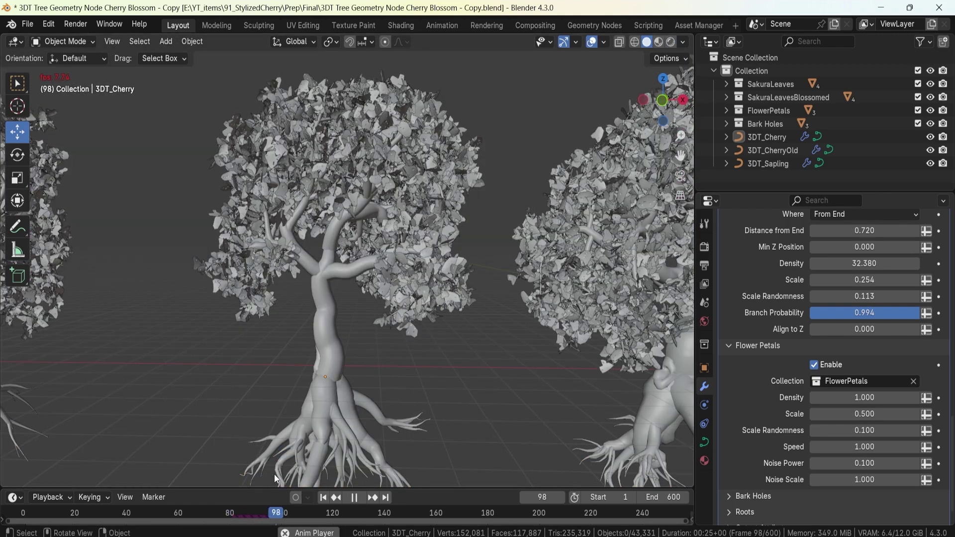
shift+middle_drag(367, 324, 362, 283)
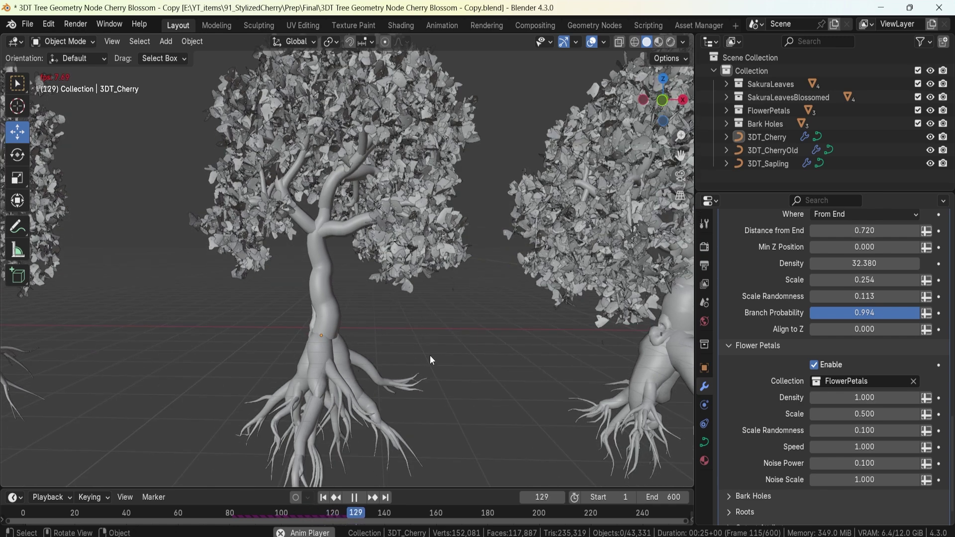
shift+middle_drag(471, 318, 463, 253)
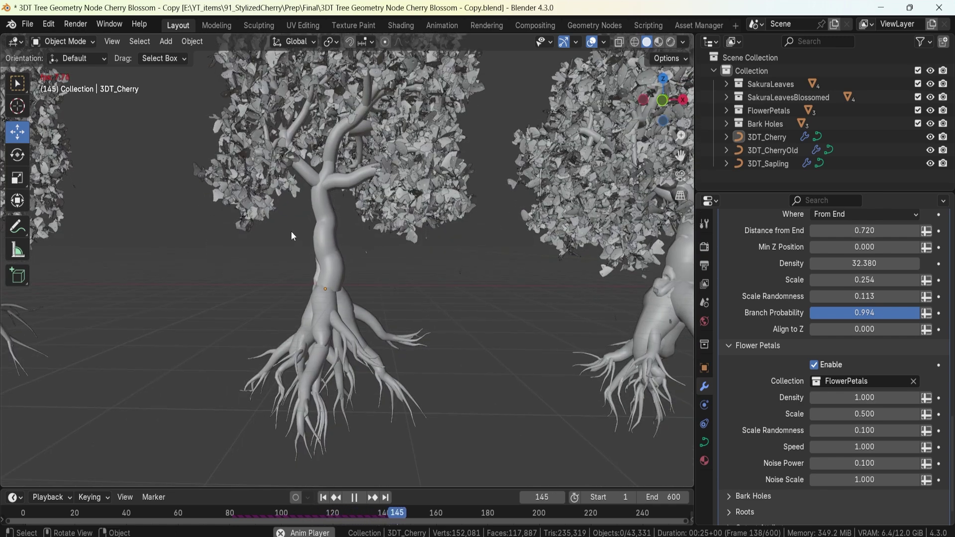
scroll(374, 301, up, 2)
key(space)
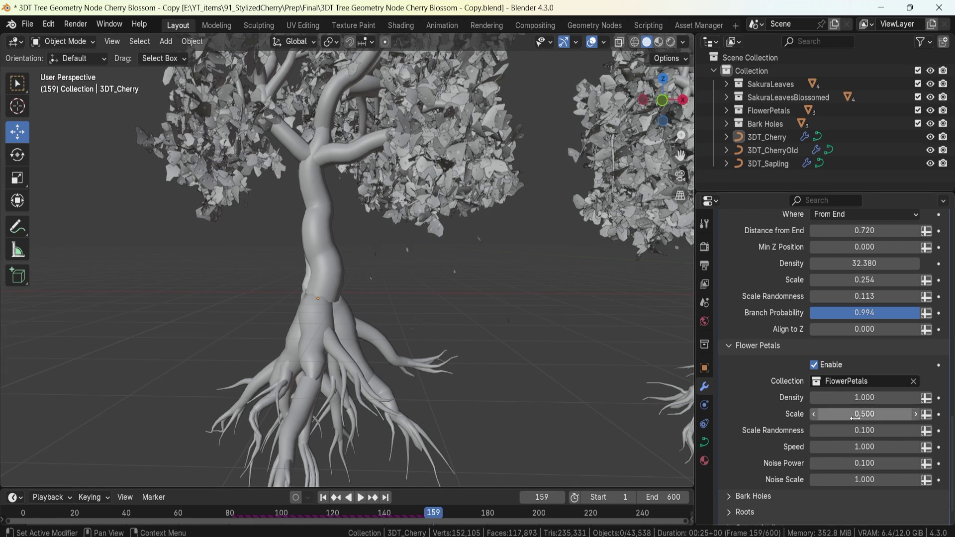
Try the flower petals' Density at 10, replay from frame 80 to 123 and view the petals in rendered shading.
click(861, 399)
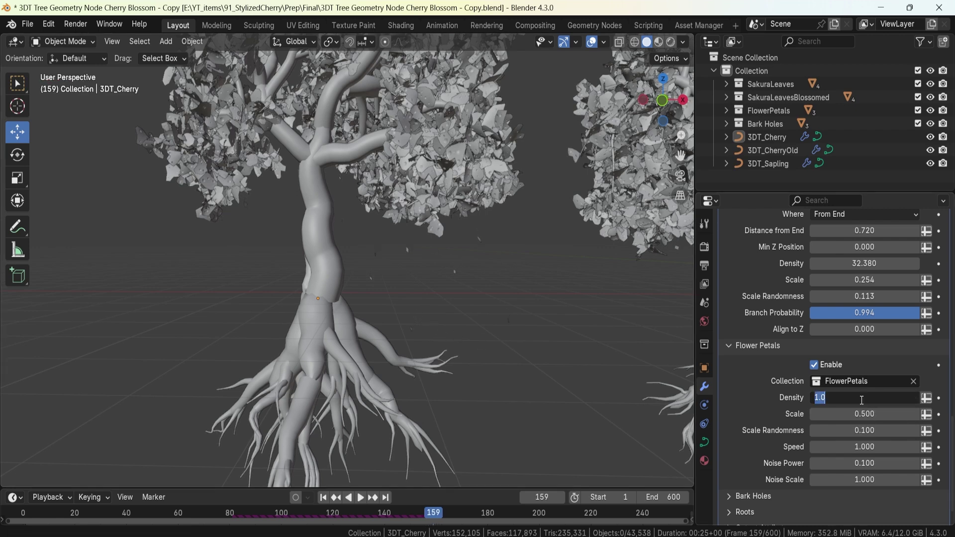
key(Return)
click(229, 515)
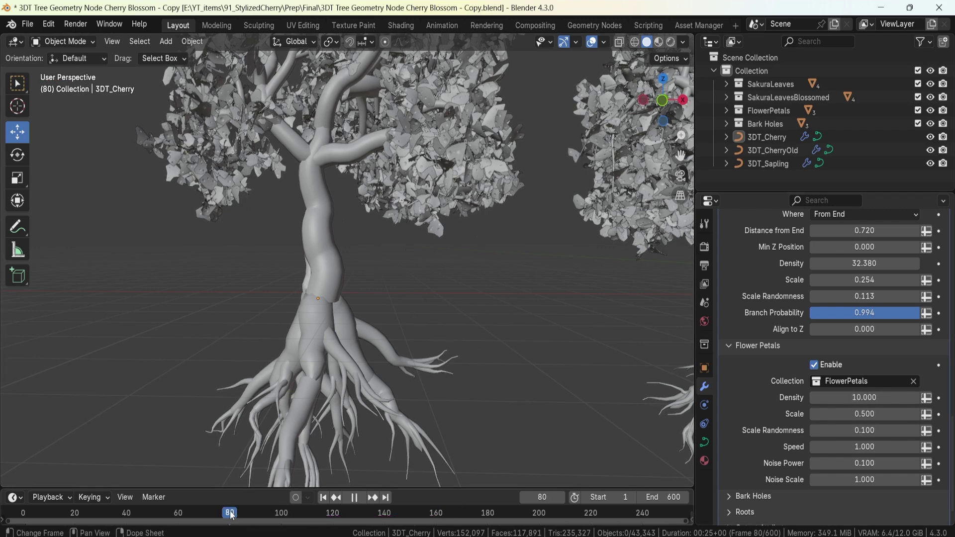
key(space)
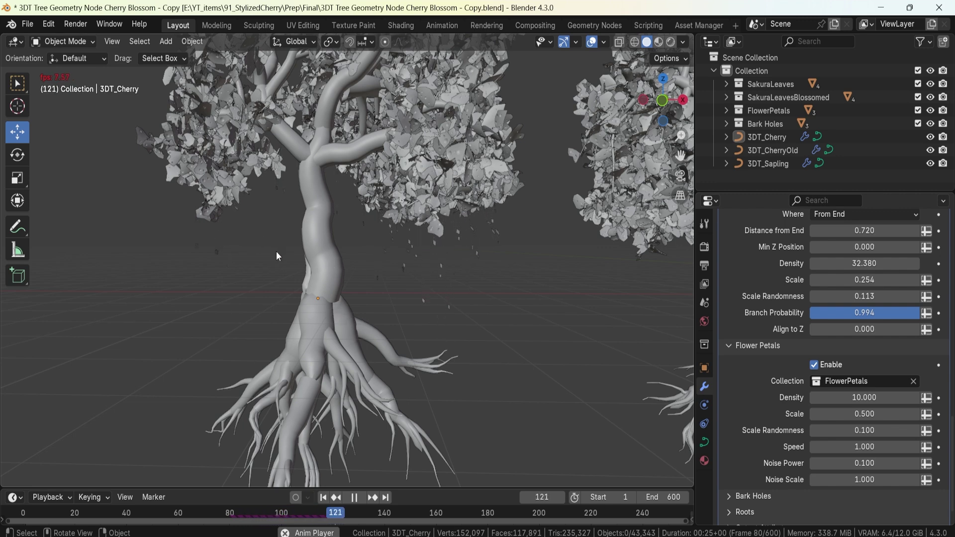
key(space)
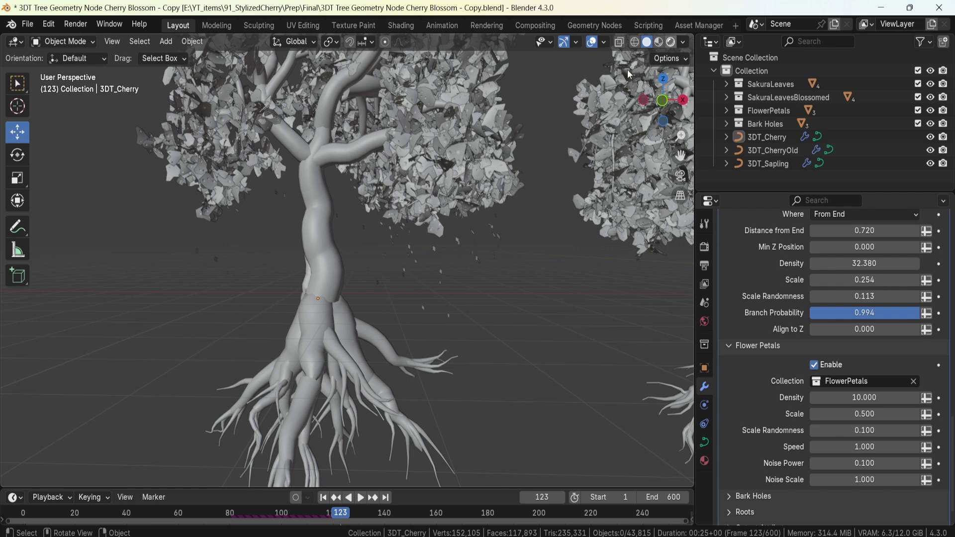
key(z)
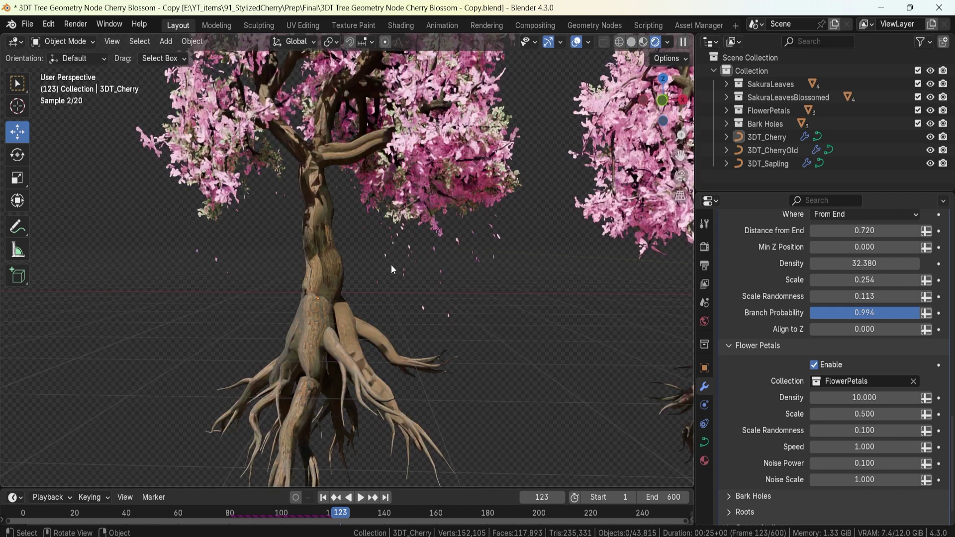
Try the flower petals' Speed at 10 and play the animation from frame 76 in solid shading.
click(632, 43)
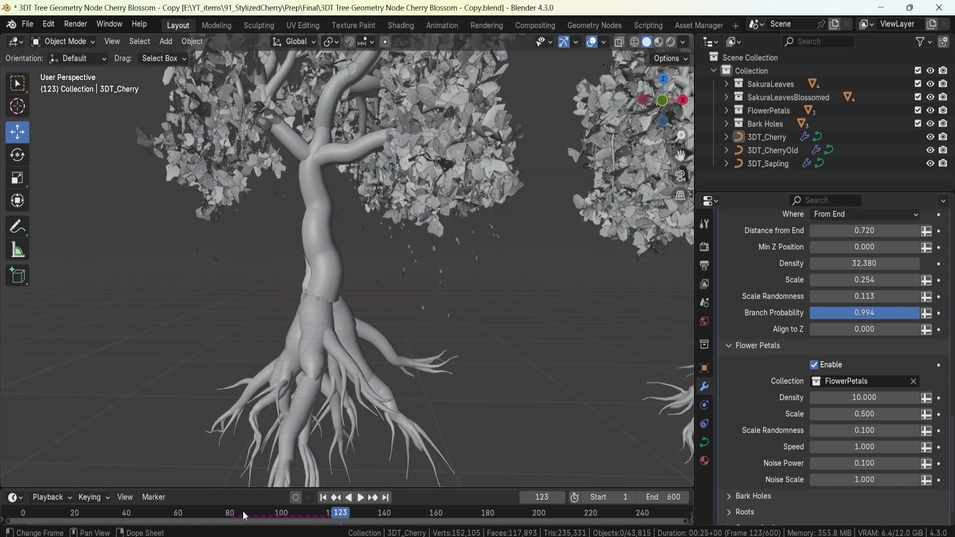
drag(243, 513, 219, 513)
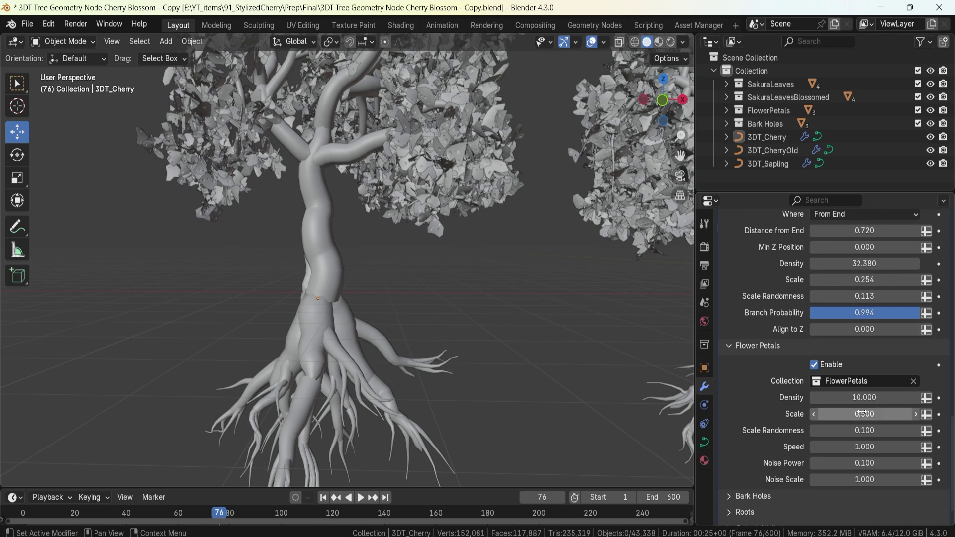
double_click(848, 446)
text(10)
key(Return)
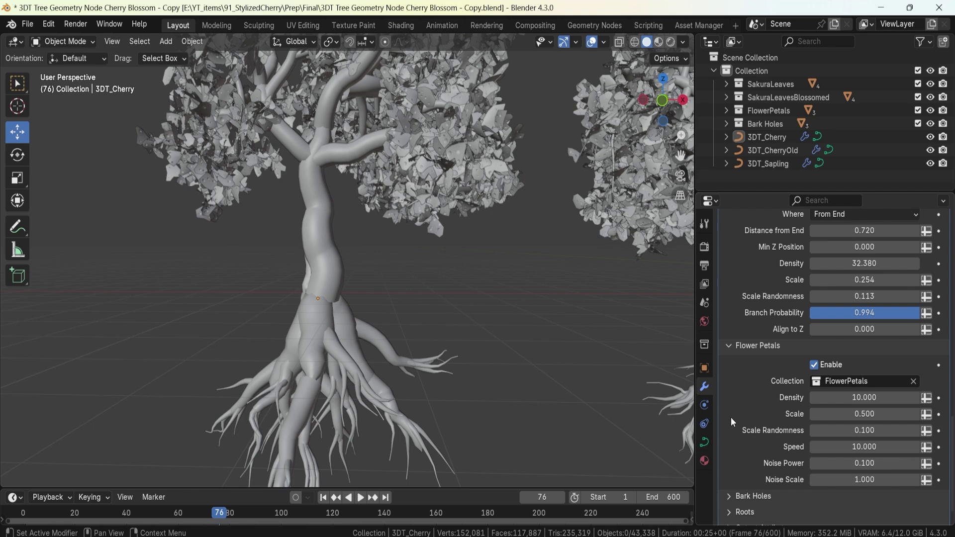
key(space)
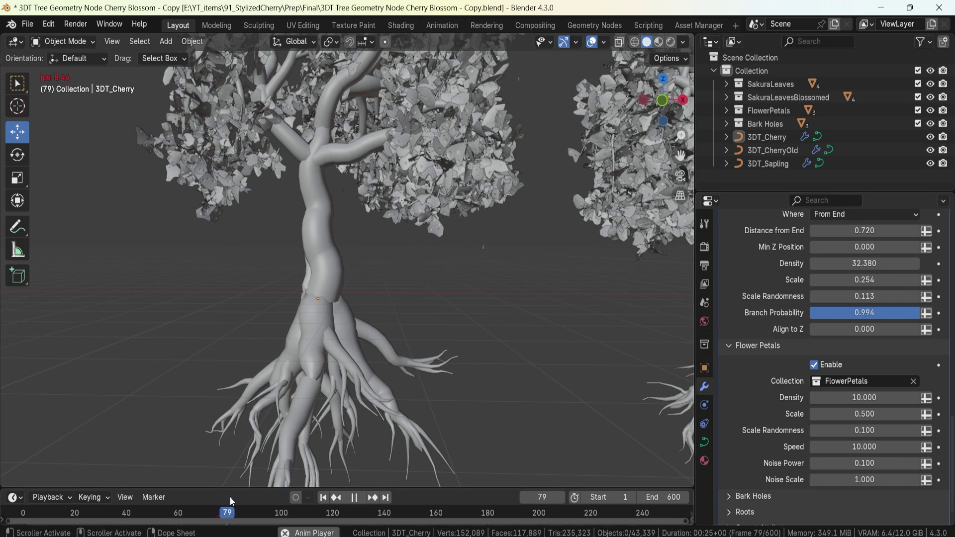
key(space)
key(space)
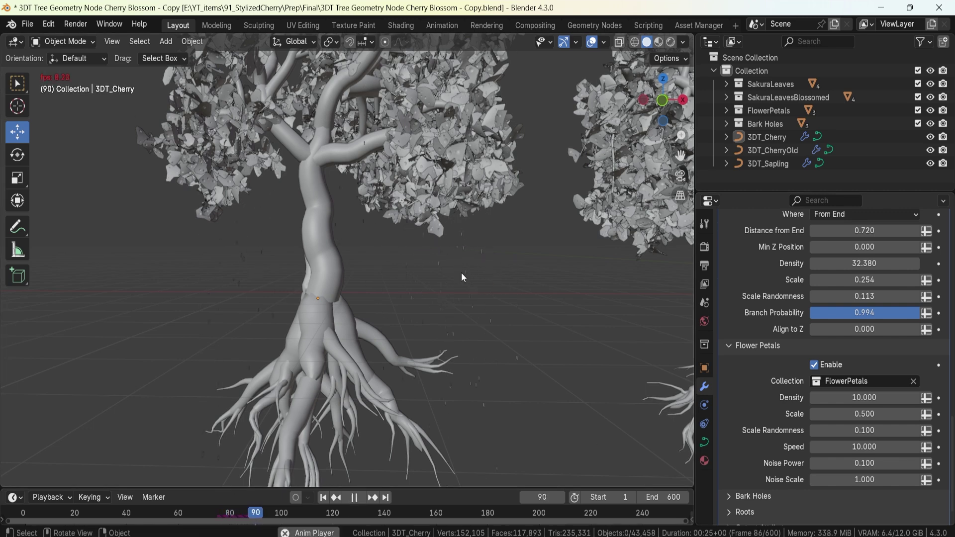
key(space)
Set the flower petals' Speed to 5 and play the animation up to frame 100 from a slightly rotated view.
click(864, 446)
text(5)
key(Return)
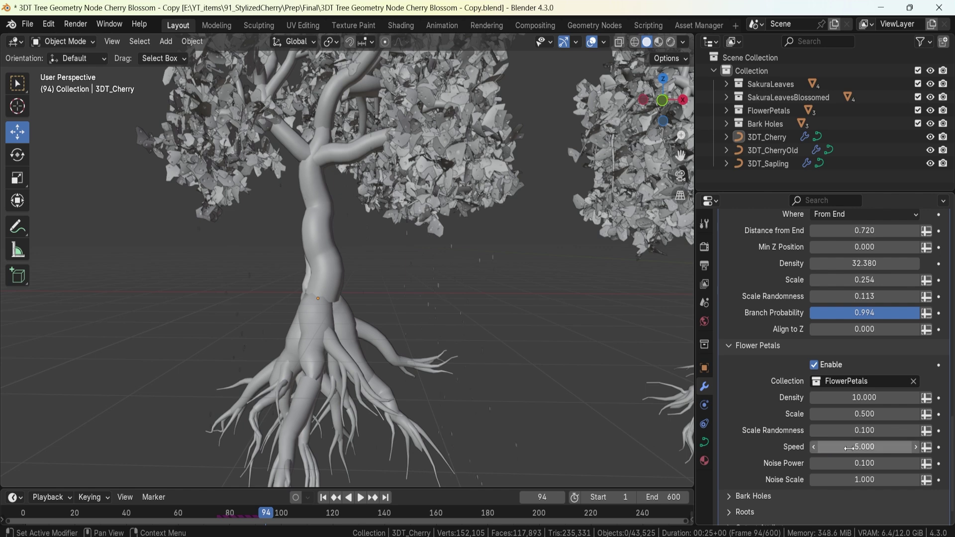
middle_drag(338, 272, 324, 271)
key(space)
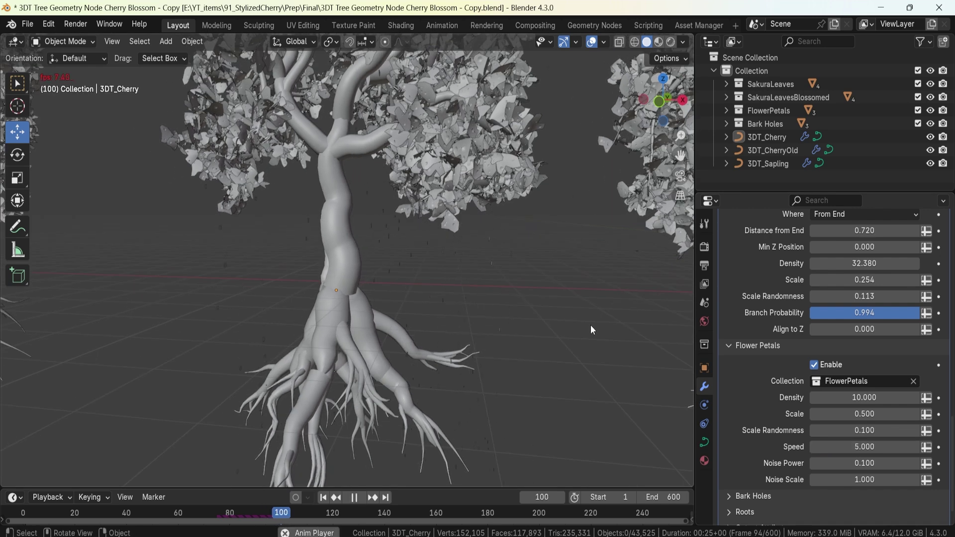
key(space)
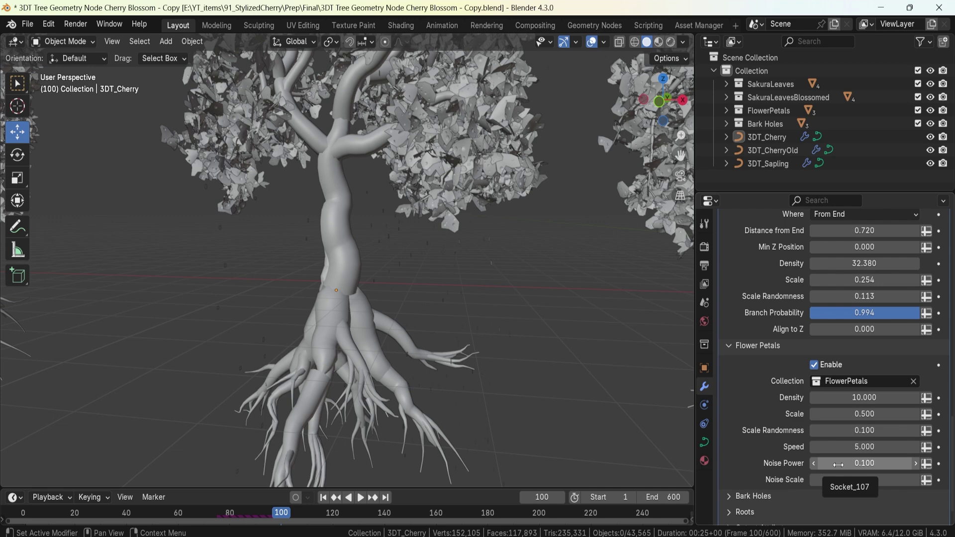
Try the flower petals' Noise Power at 0.730 and play the animation from frame 100 to 122.
drag(842, 464, 856, 464)
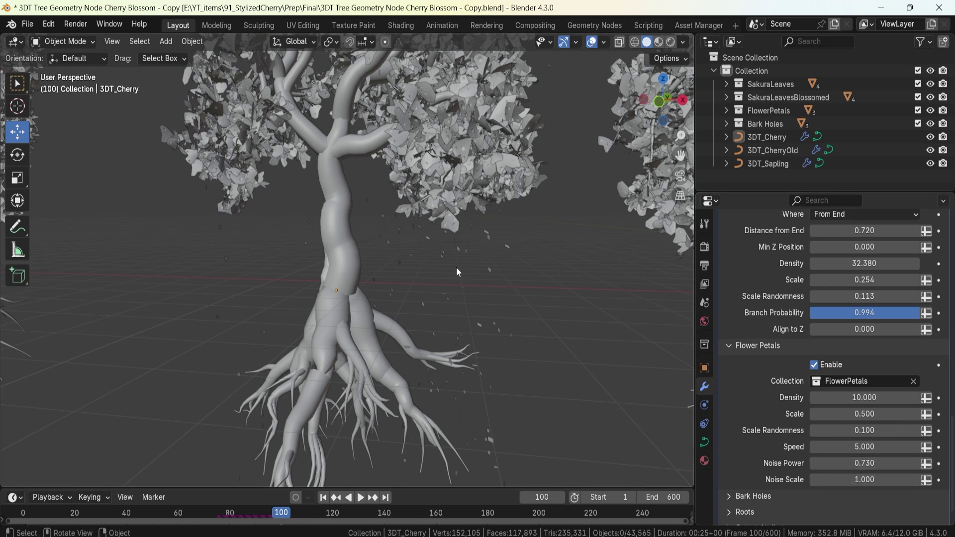
key(space)
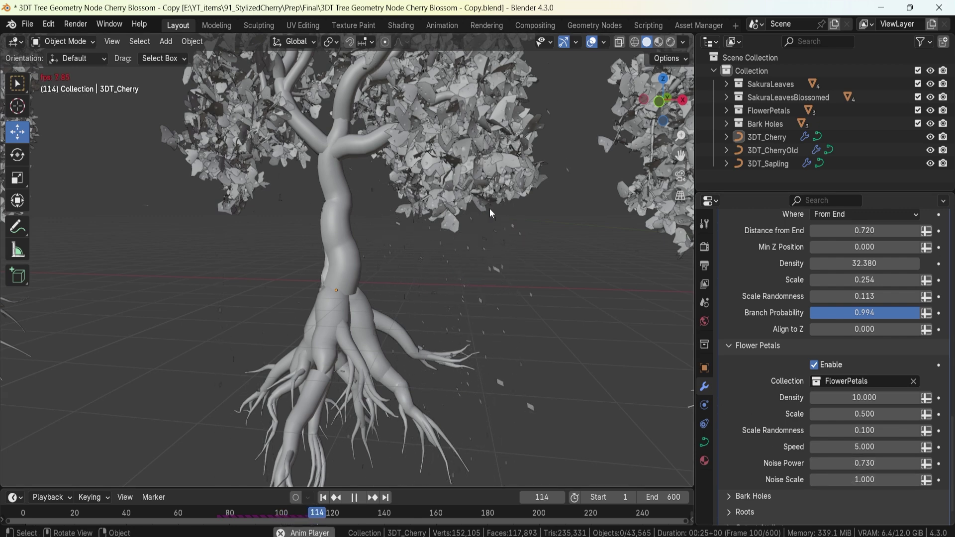
key(space)
Try the flower petals' Noise Power at 2.950 and play the animation to frame 139, examining the petal spread from a higher angle.
drag(855, 463, 895, 463)
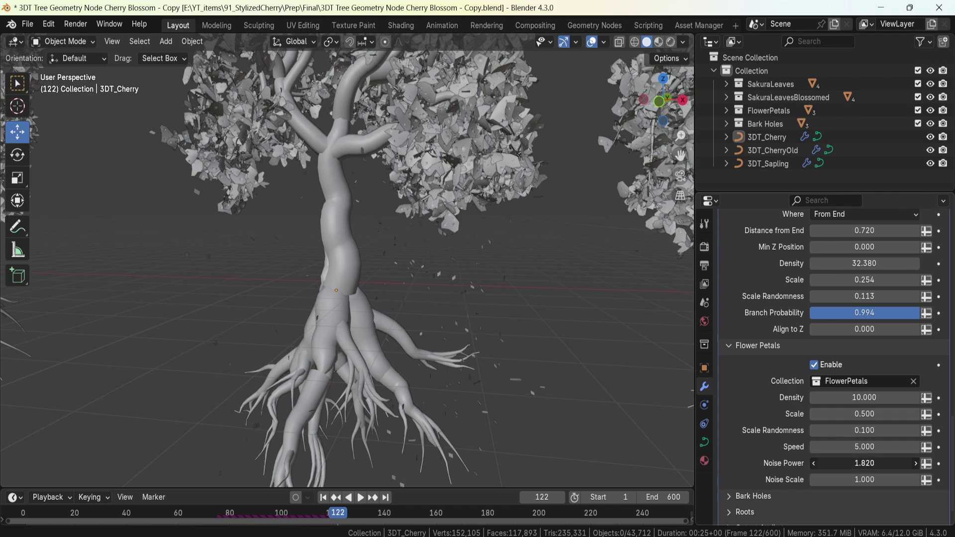
key(space)
key(space)
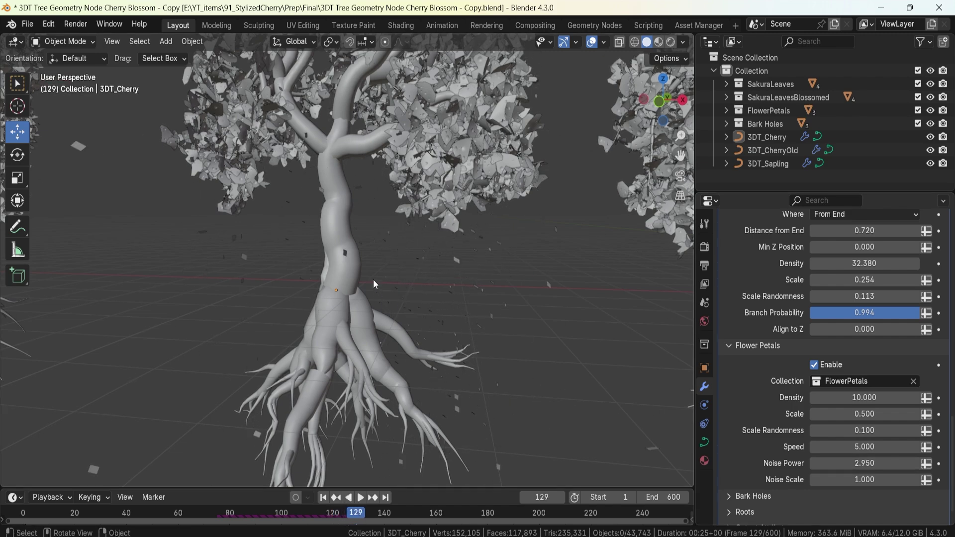
middle_drag(373, 280, 293, 192)
key(space)
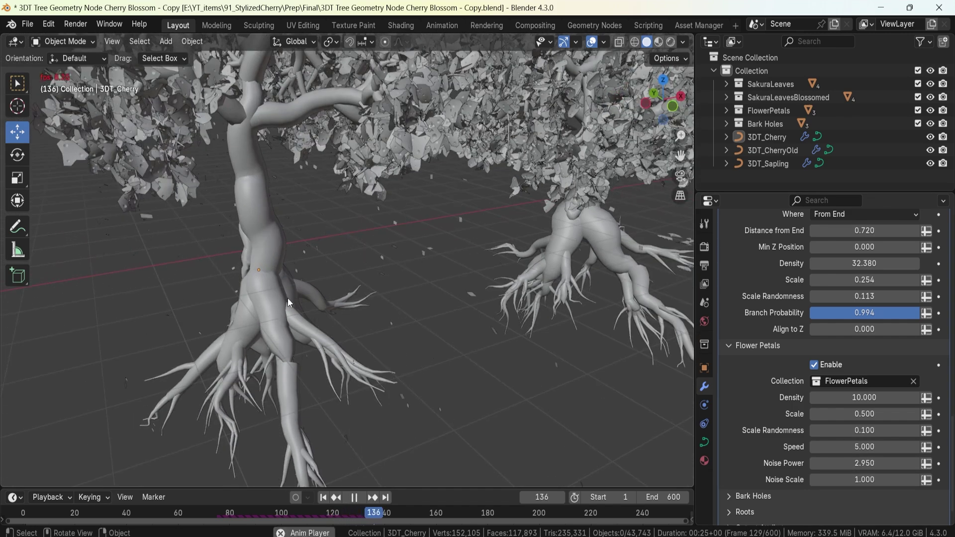
key(space)
Try the flower petals' Noise Scale at 0.45, play the animation to frame 200 and view the scattered petals in rendered shading.
click(865, 480)
text(0.45)
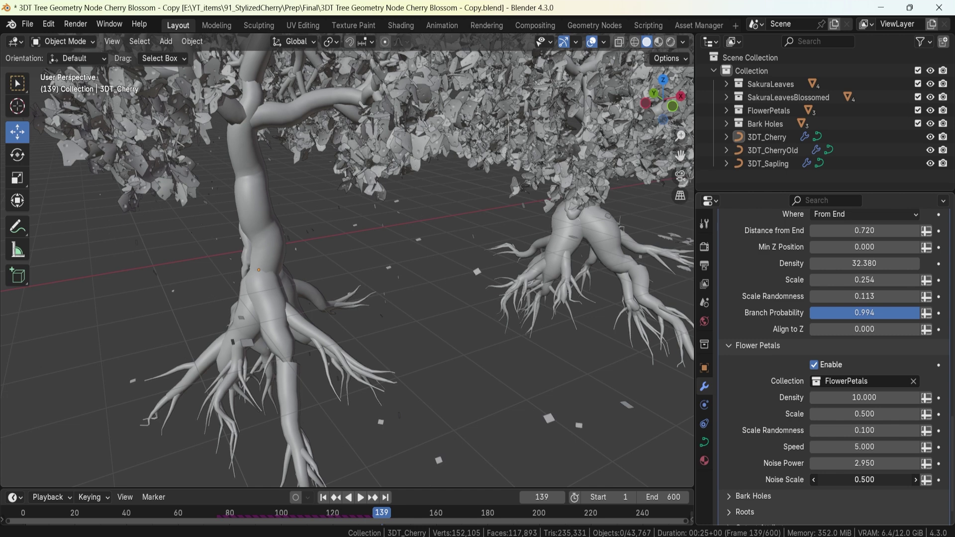
key(Return)
key(space)
scroll(395, 265, down, 5)
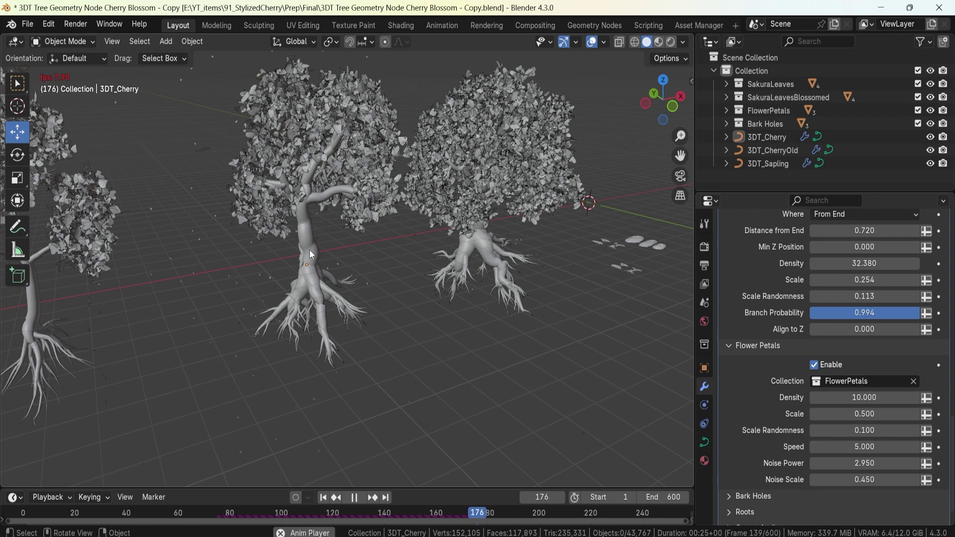
mouse_move(309, 250)
middle_down()
mouse_move(378, 269)
mouse_move(235, 254)
mouse_move(327, 242)
middle_up()
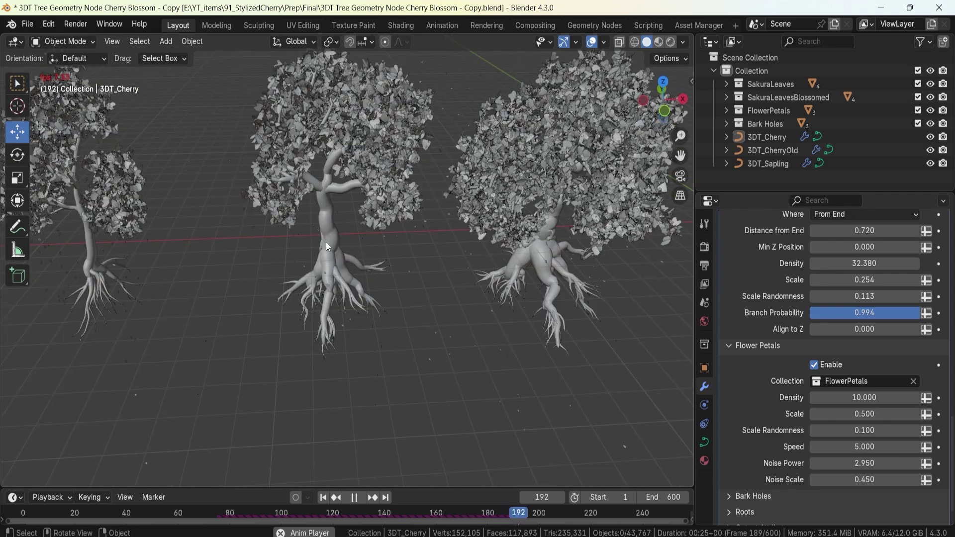
scroll(326, 242, up, 5)
key(space)
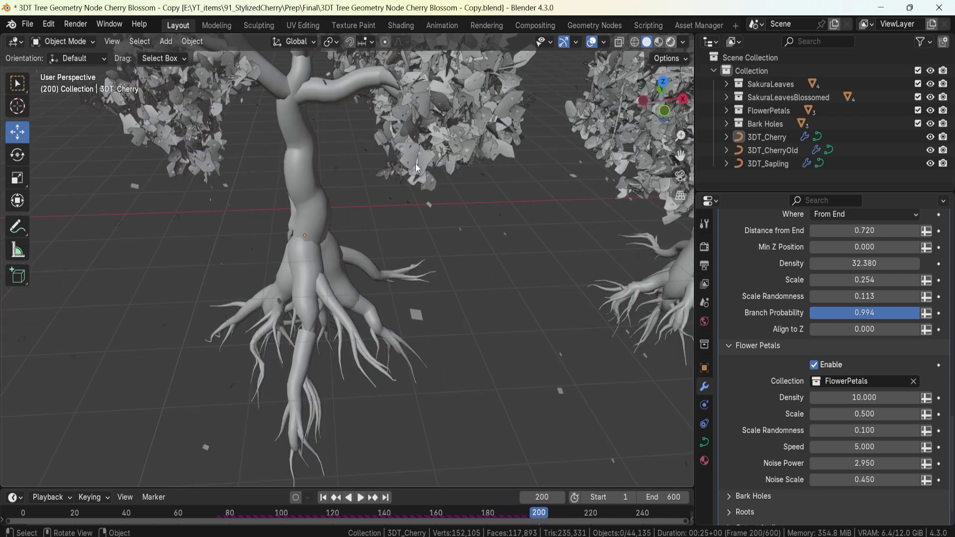
key(z)
mouse_move(415, 235)
shift+middle_down()
mouse_move(420, 271)
mouse_move(437, 294)
mouse_move(296, 225)
mouse_move(369, 329)
shift+middle_up()
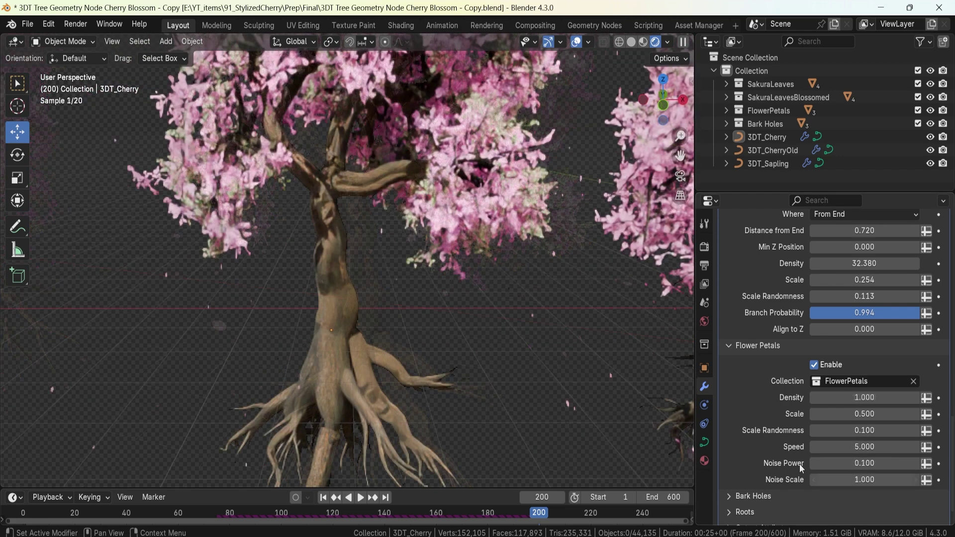
Expand the Bark Holes settings of the middle cherry tree's modifier and review its parameters.
click(753, 496)
scroll(775, 429, down, 4)
scroll(777, 428, down, 1)
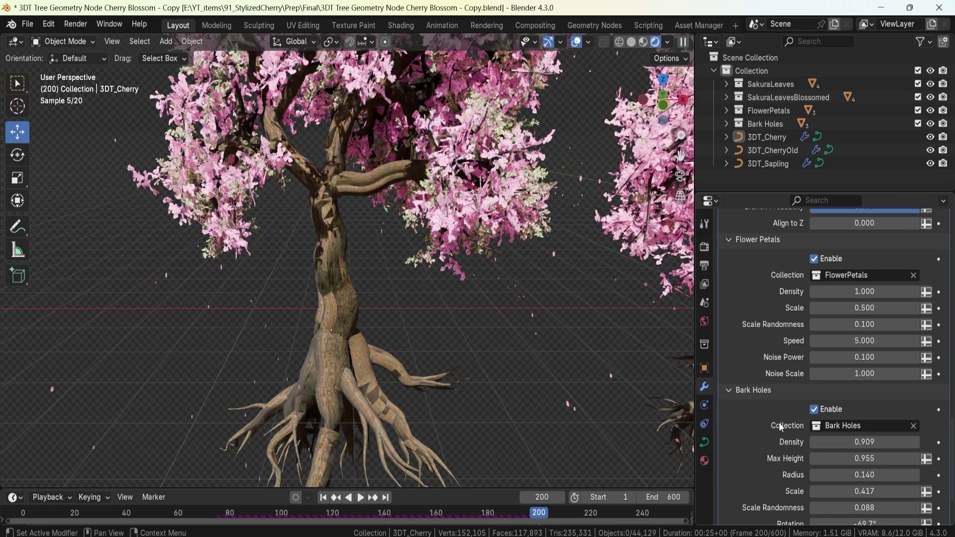
scroll(779, 423, down, 3)
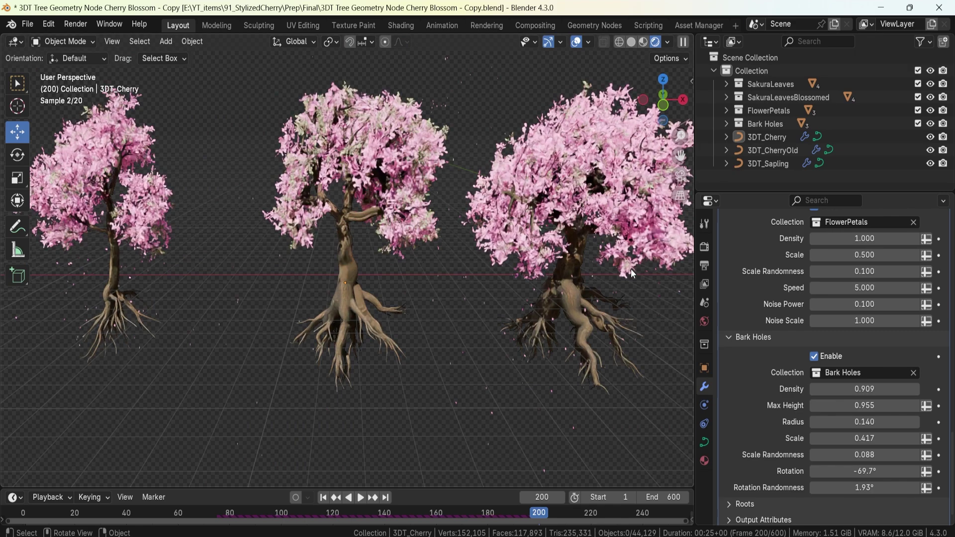
Select the 3DT_CherryOld tree and bring its lower trunk into close view.
click(569, 288)
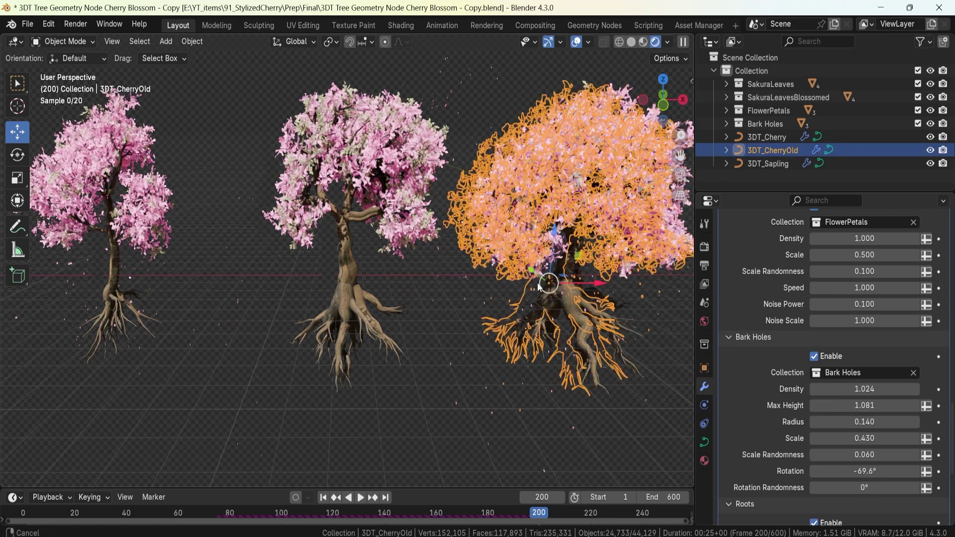
key(KP_Decimal)
shift+middle_drag(440, 321, 344, 310)
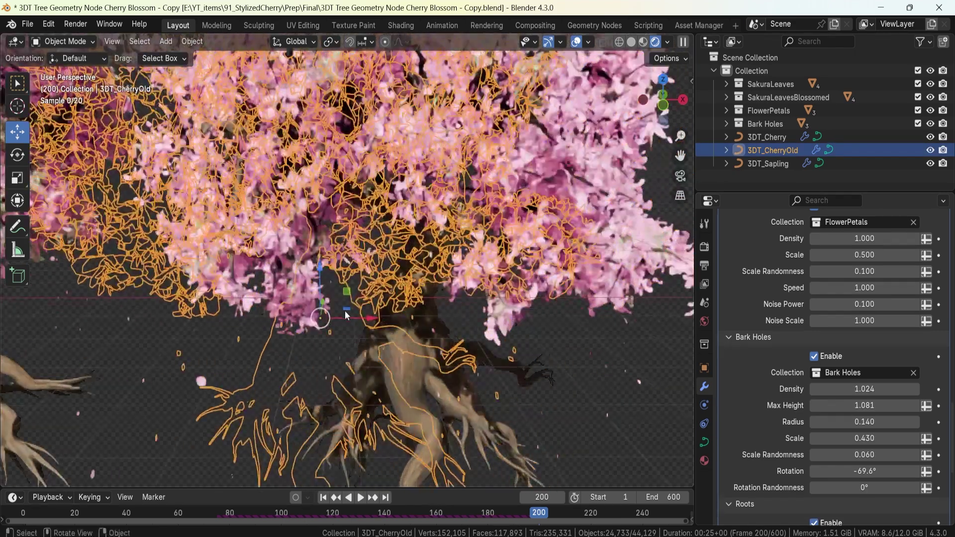
scroll(277, 317, up, 1)
scroll(274, 317, up, 2)
shift+middle_drag(272, 317, 343, 279)
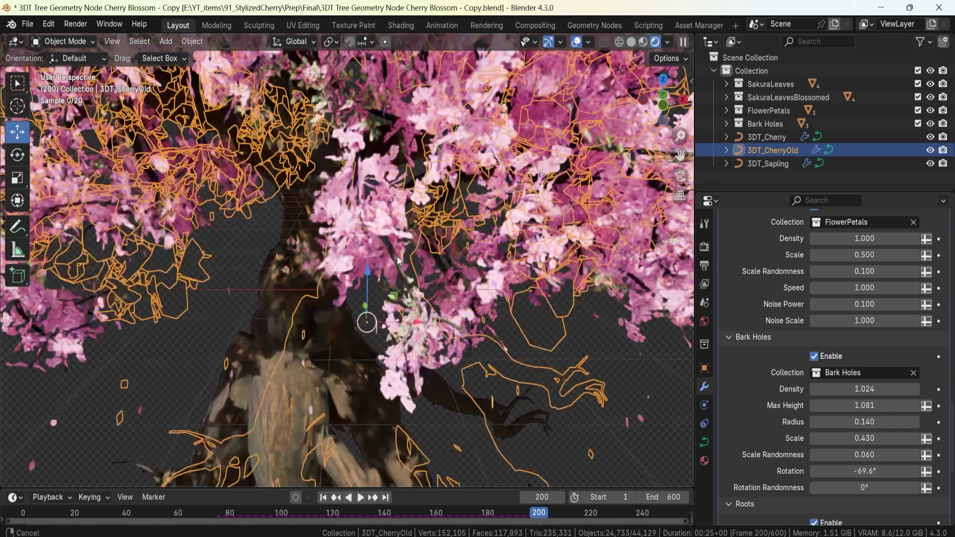
scroll(380, 276, down, 5)
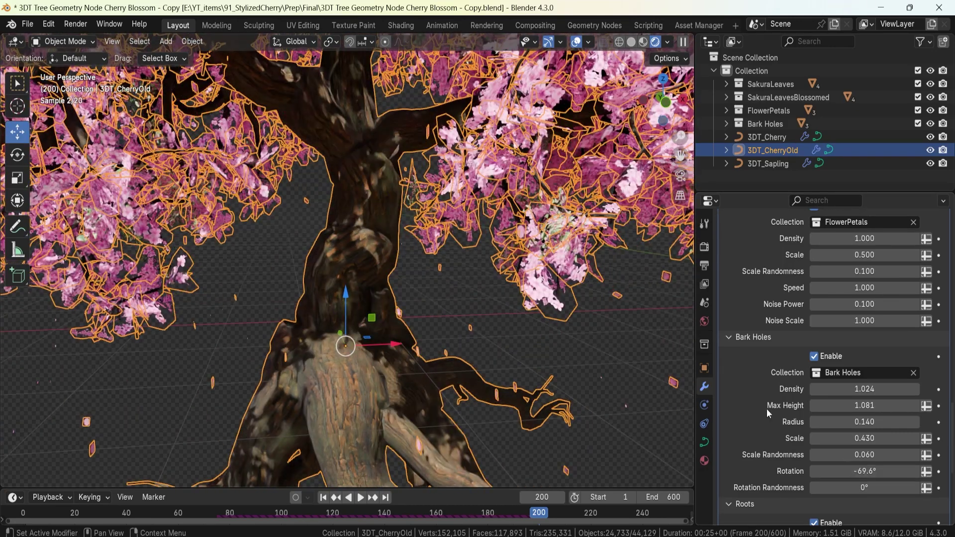
Select one of the Bark Holes collection's source meshes beside the tree and examine it up close.
scroll(356, 347, down, 3)
scroll(356, 347, down, 6)
shift+middle_drag(343, 347, 435, 222)
click(552, 303)
key(KP_Decimal)
scroll(332, 259, down, 11)
middle_drag(436, 222, 490, 194)
shift+middle_drag(354, 298, 521, 271)
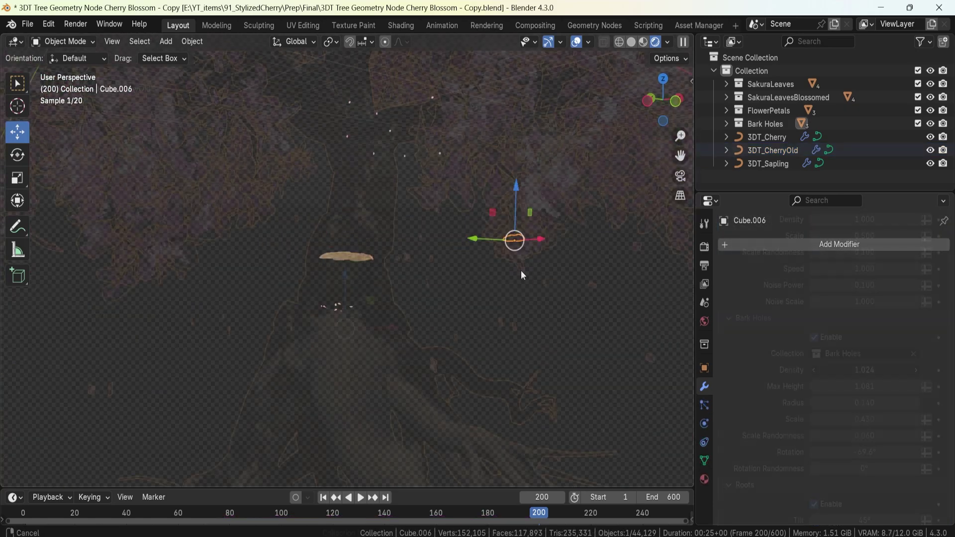
Set the old tree's bark holes to Density 1.224, Max Height 1.541, Radius 0.430 and Scale 0.310, comparing the trunk in solid and rendered shading.
mouse_move(865, 370)
mouse_down()
mouse_move(883, 370)
mouse_move(815, 369)
mouse_move(886, 386)
mouse_move(829, 387)
mouse_move(846, 376)
mouse_move(859, 402)
mouse_up()
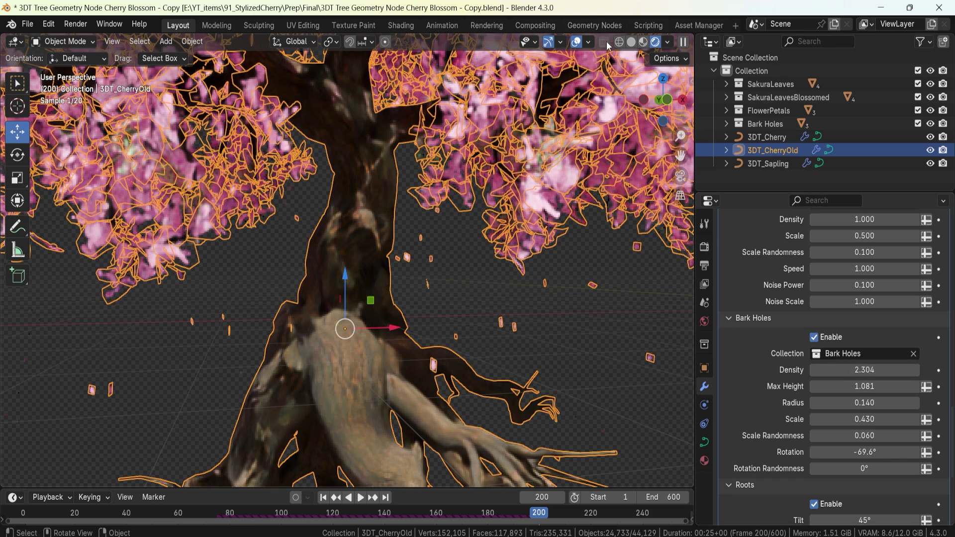
click(631, 42)
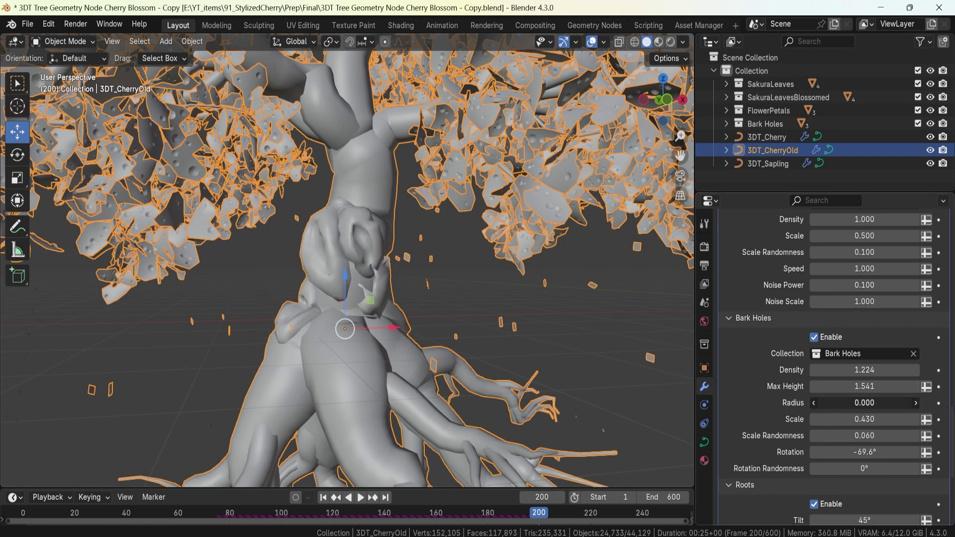
drag(866, 403, 845, 419)
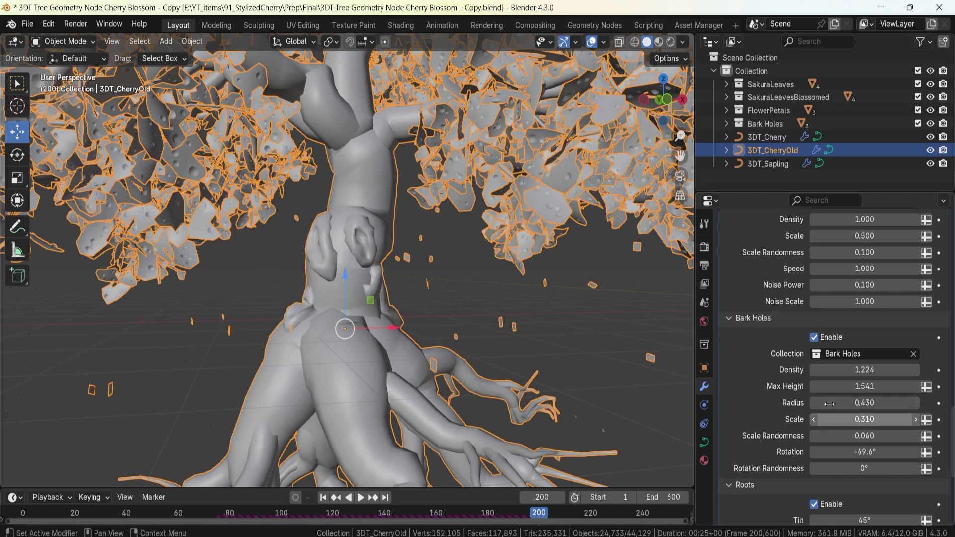
mouse_move(367, 234)
middle_down()
mouse_move(342, 235)
mouse_move(352, 233)
middle_up()
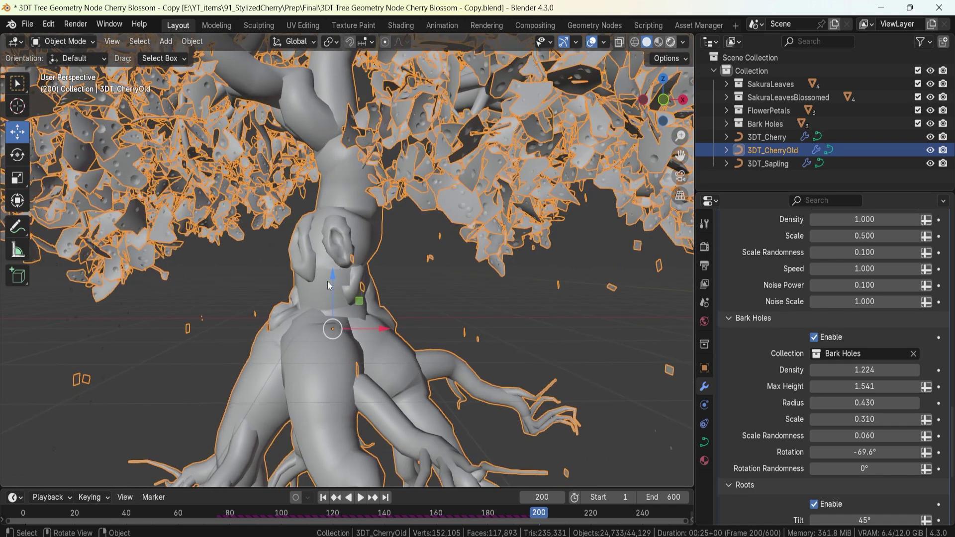
key(z)
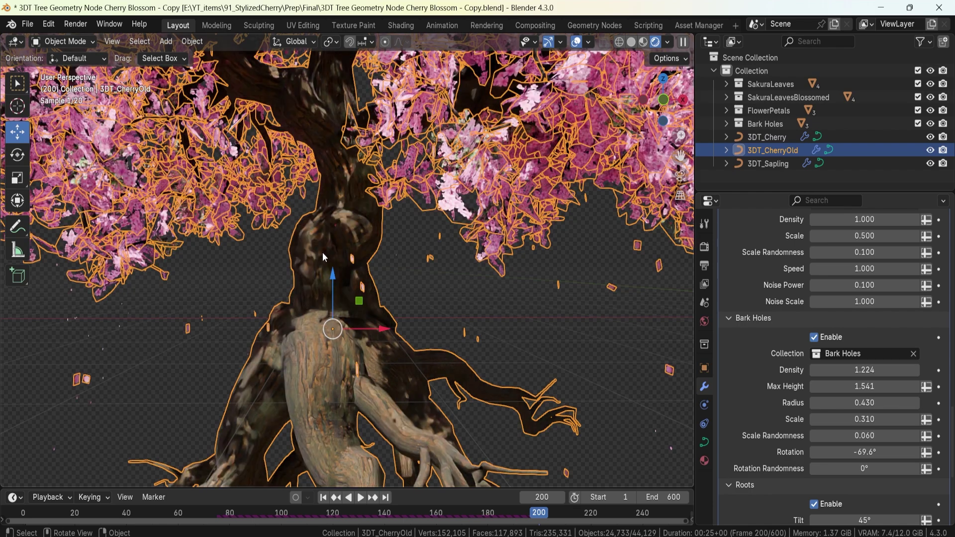
middle_drag(323, 252, 348, 252)
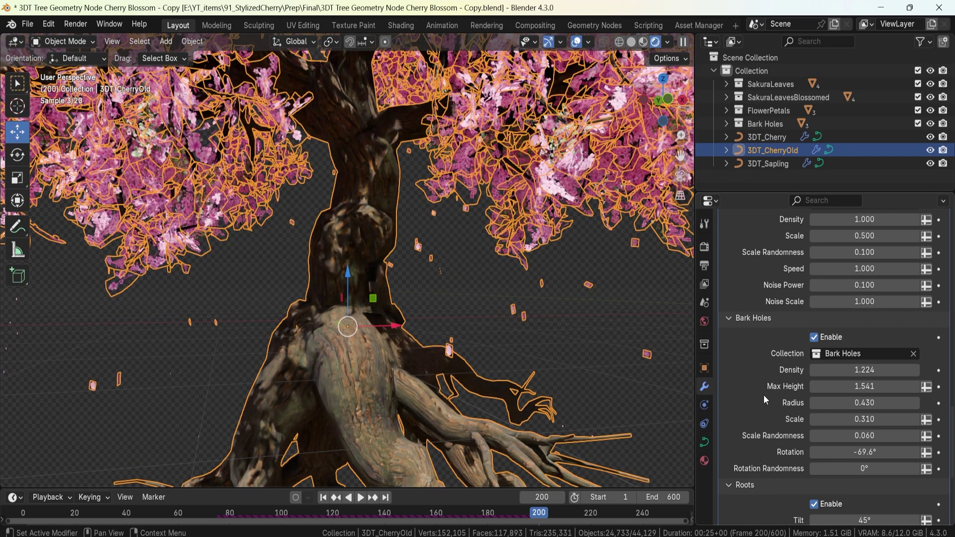
Disable the old tree's roots, view the bare trunk base and enable the roots again.
scroll(756, 450, down, 8)
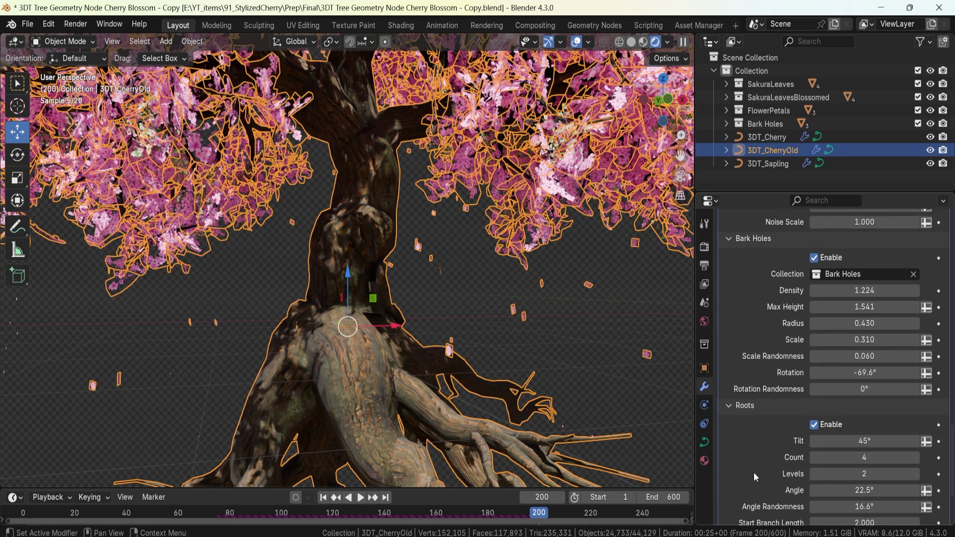
scroll(309, 355, down, 6)
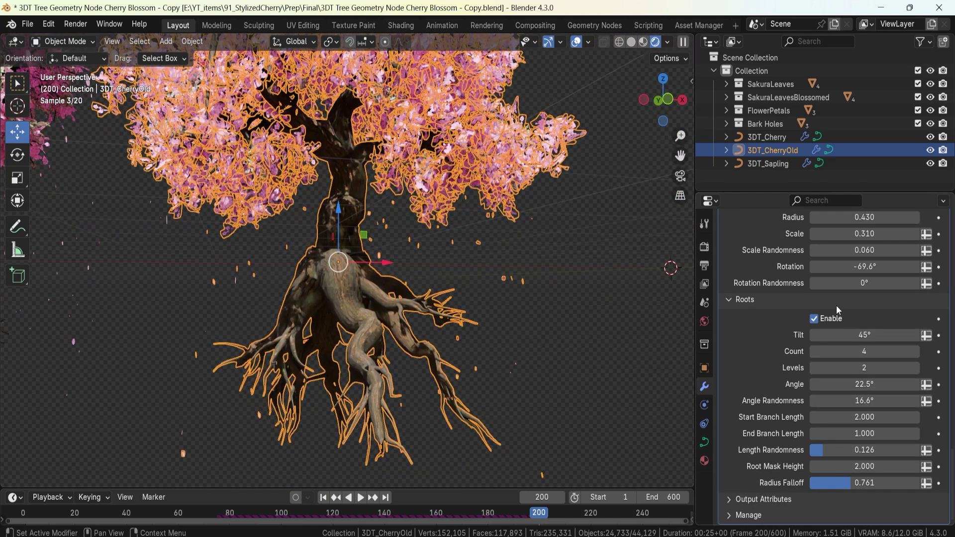
click(814, 319)
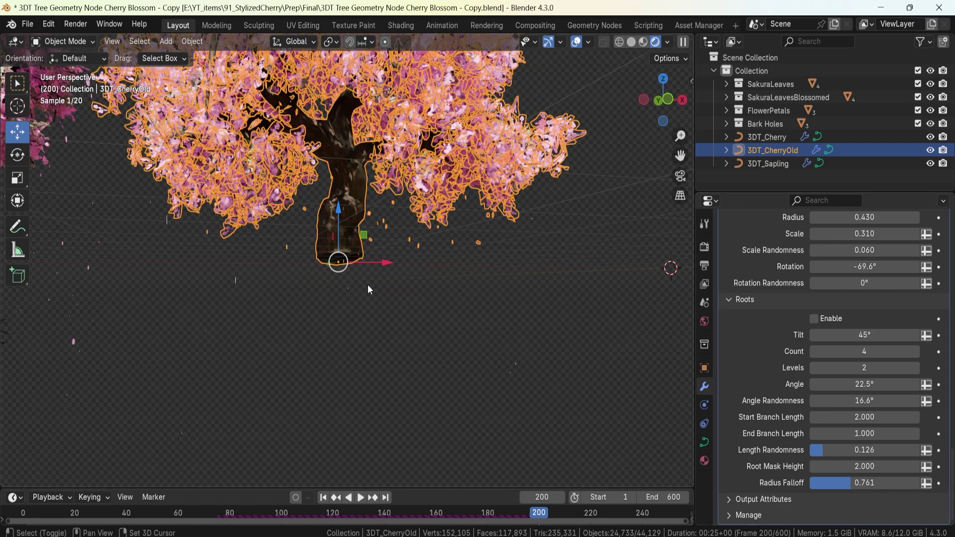
shift+middle_drag(368, 284, 395, 319)
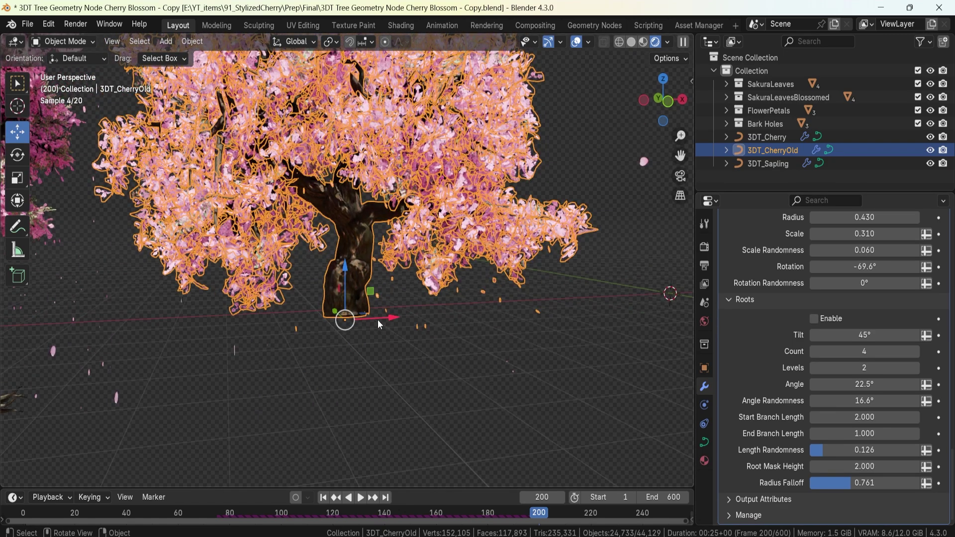
click(826, 320)
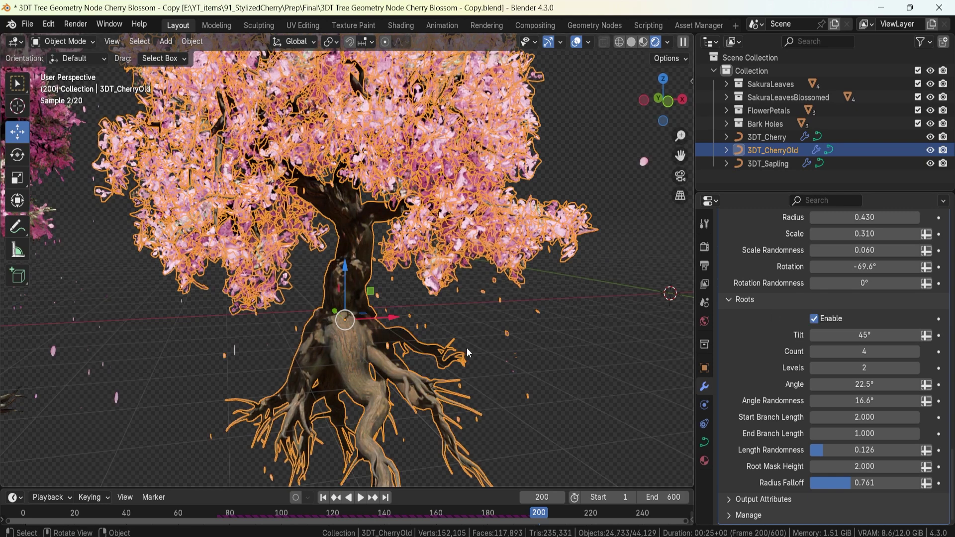
middle_drag(401, 350, 393, 345)
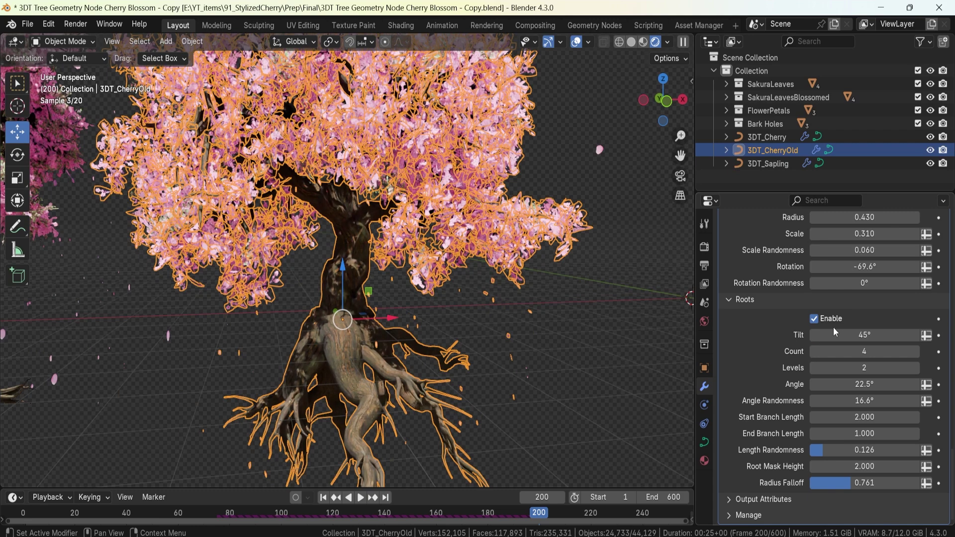
Set the roots' Tilt to 40.6° and, after trying a Count of 5, reduce the Count to 2.
drag(846, 335, 913, 358)
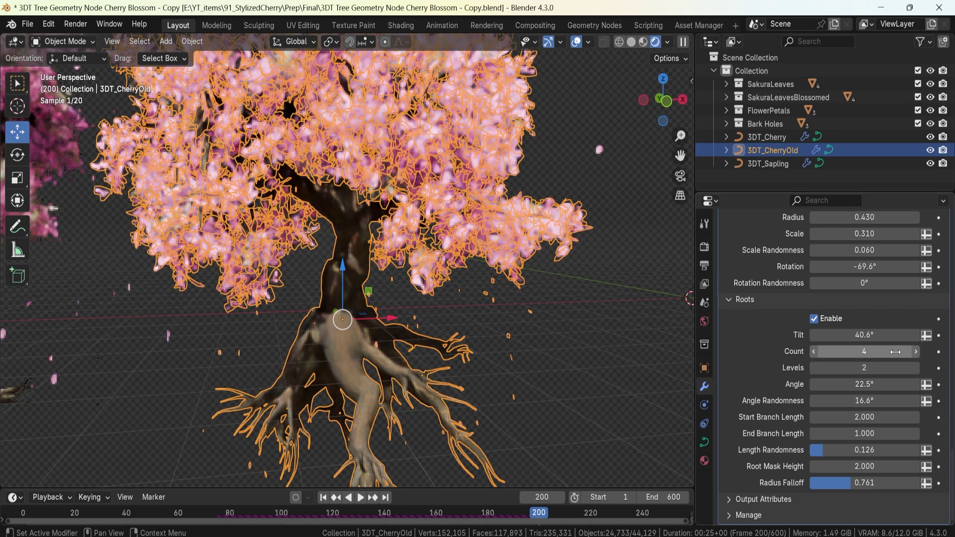
click(919, 355)
click(918, 353)
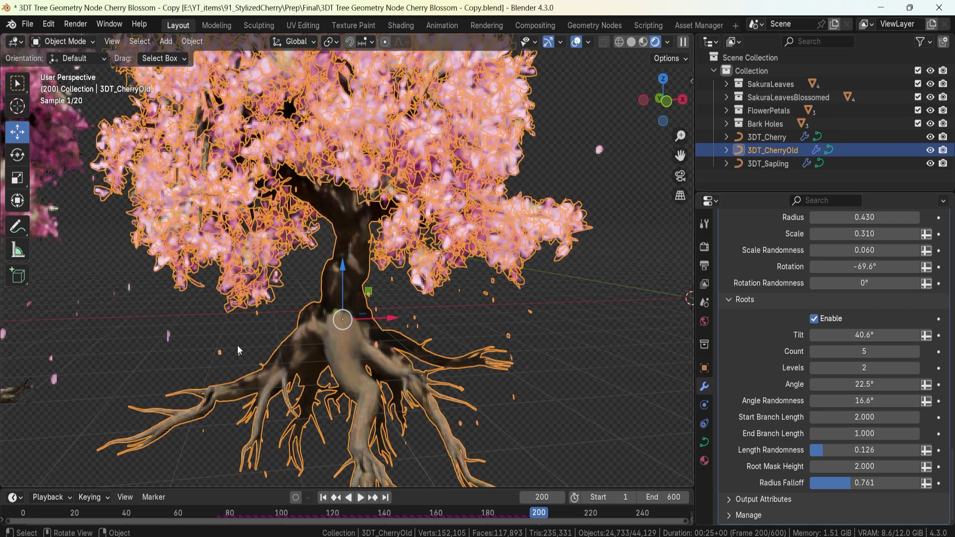
click(814, 352)
click(814, 351)
click(814, 352)
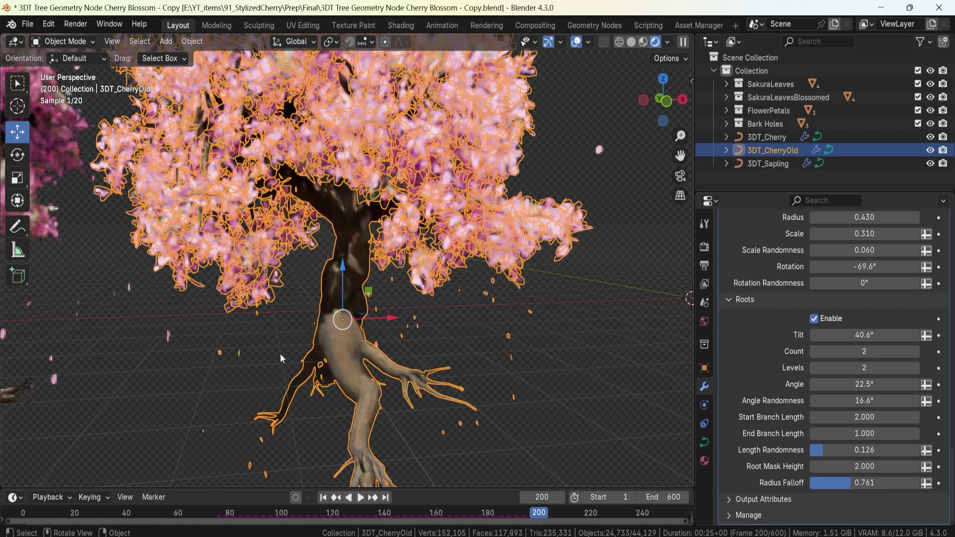
middle_drag(328, 348, 350, 347)
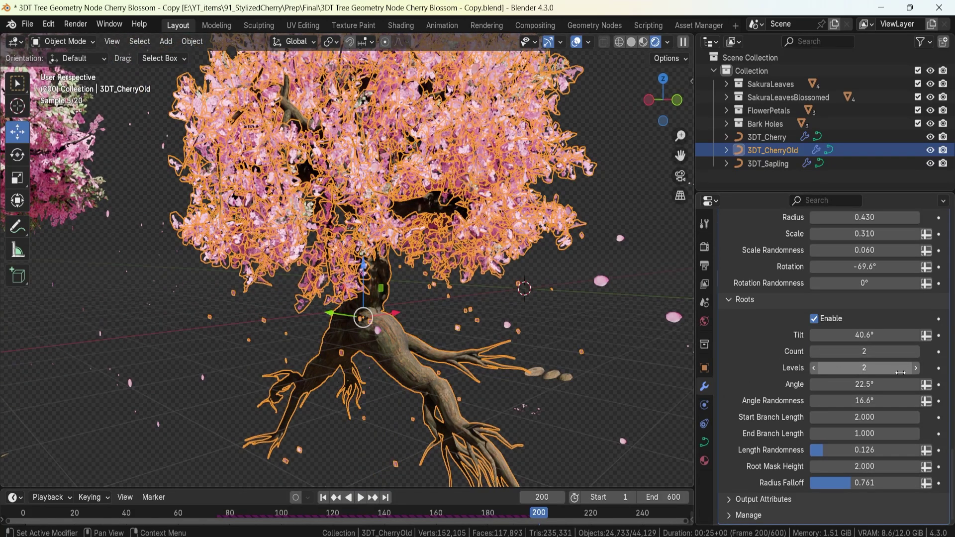
Try the roots' Levels at 4, view the dense branching around the trunk and settle on 3 levels.
click(916, 368)
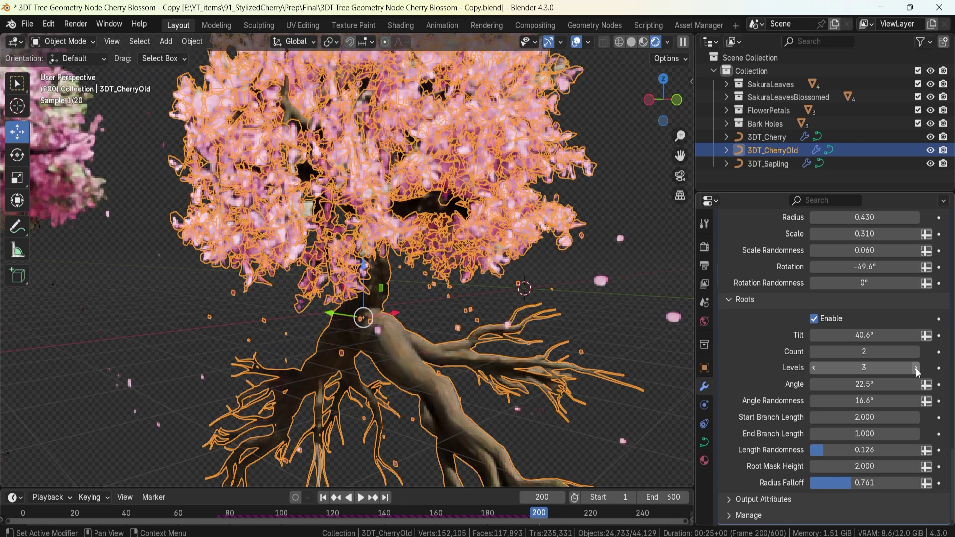
drag(865, 374, 875, 374)
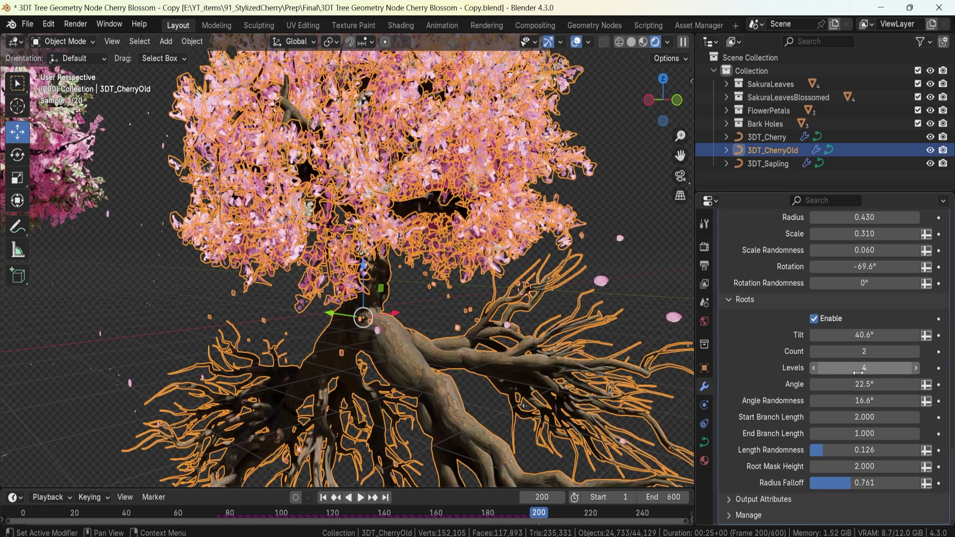
middle_drag(279, 343, 439, 351)
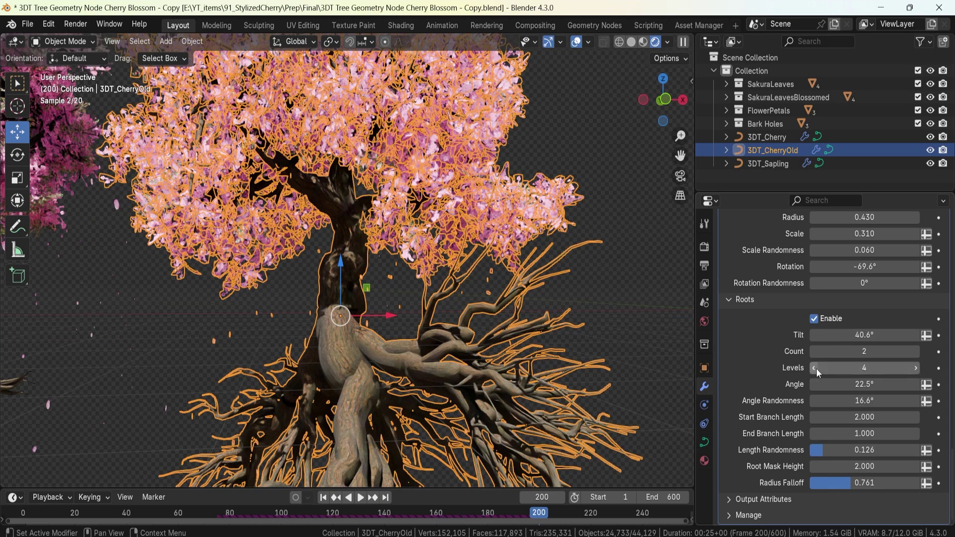
click(815, 368)
middle_drag(353, 389, 465, 409)
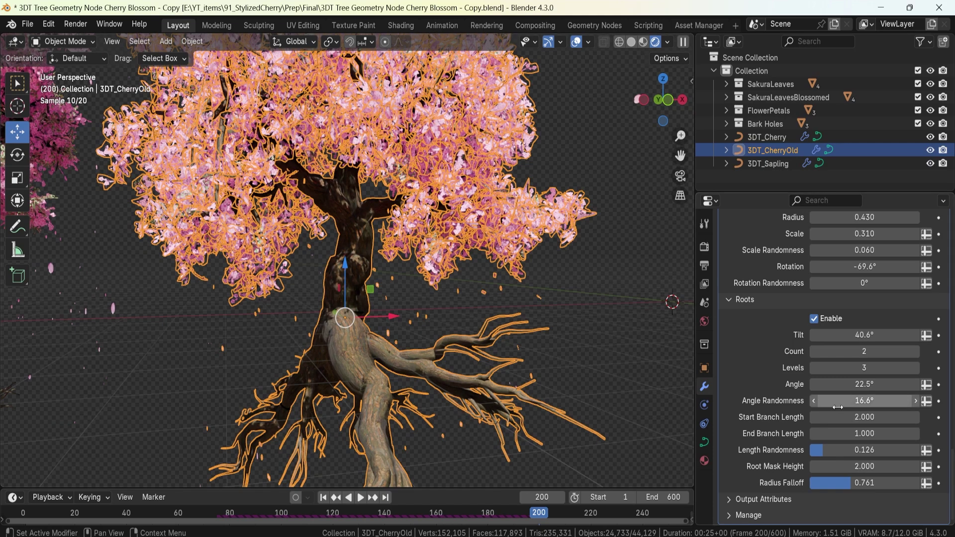
Set the roots' Angle to 14.2° and Root Mask Height to 5.270, checking the blend at the trunk base.
drag(854, 388, 803, 384)
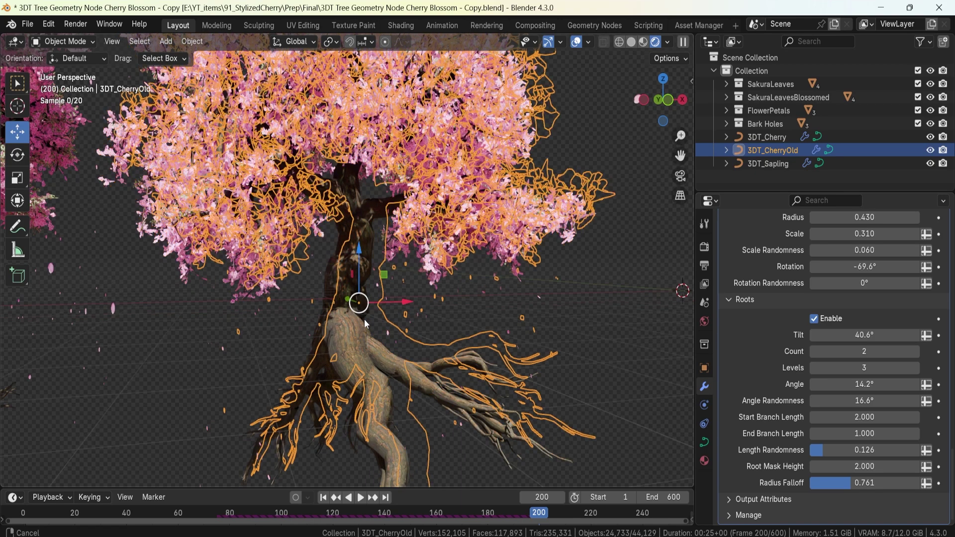
scroll(355, 356, up, 6)
drag(837, 472, 908, 472)
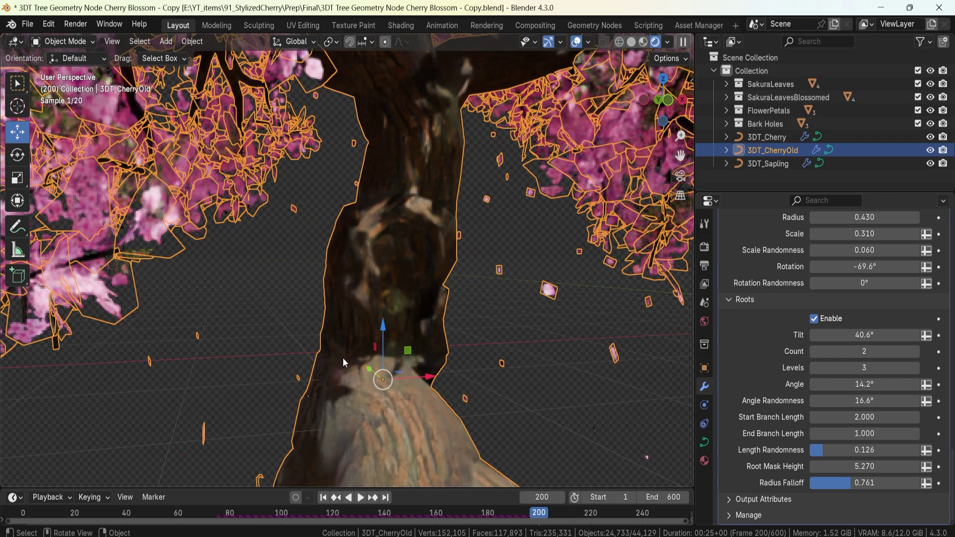
scroll(344, 354, down, 5)
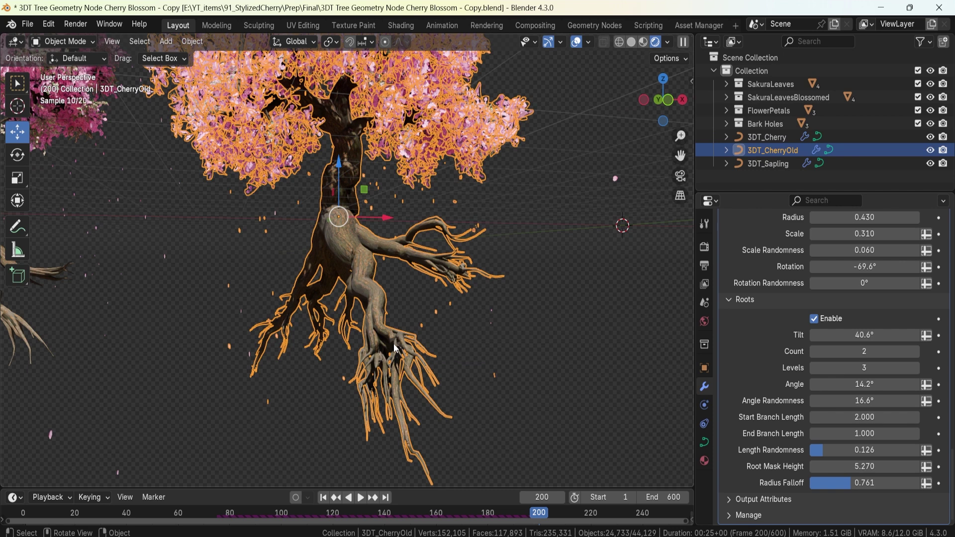
Assign the 3DT Sakura Bark material to the old cherry tree and inspect its control nodes in the Shading workspace.
click(704, 460)
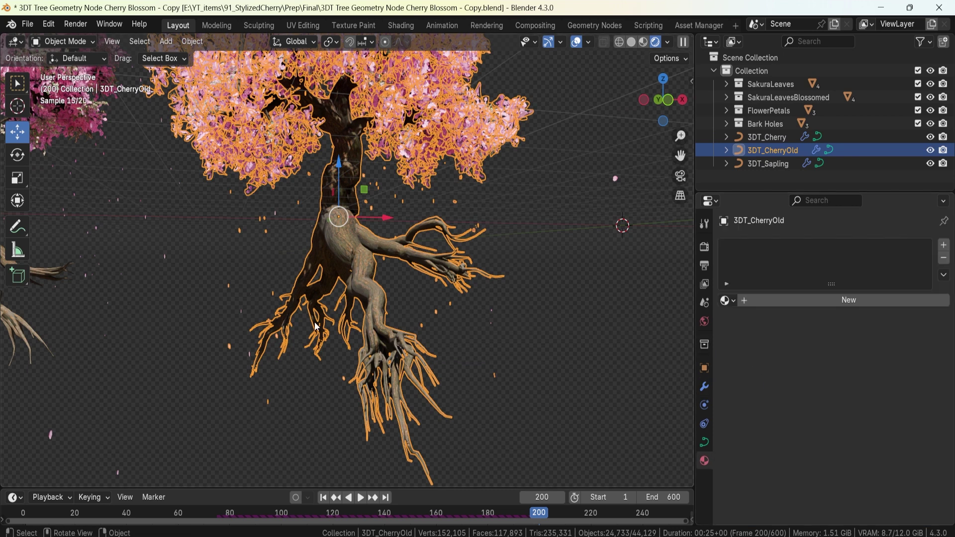
click(726, 300)
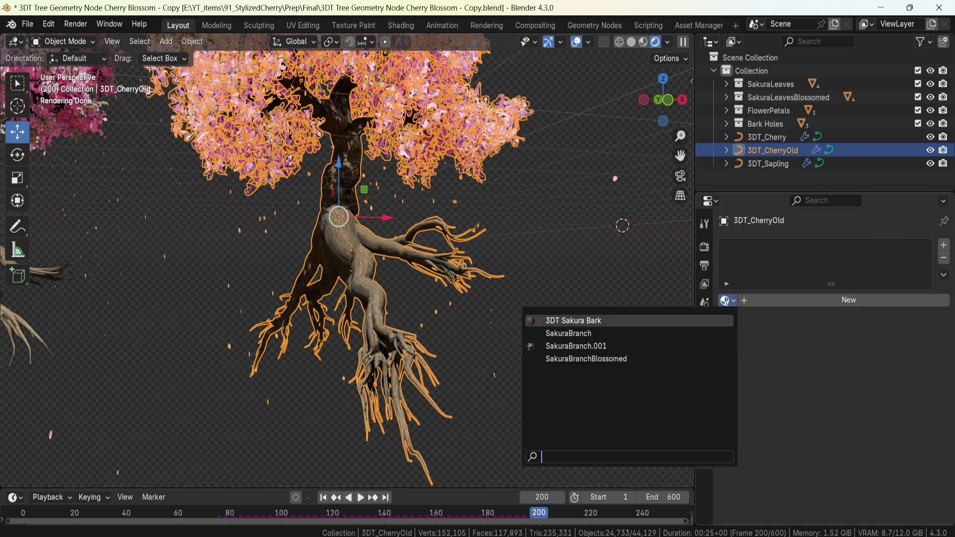
click(575, 321)
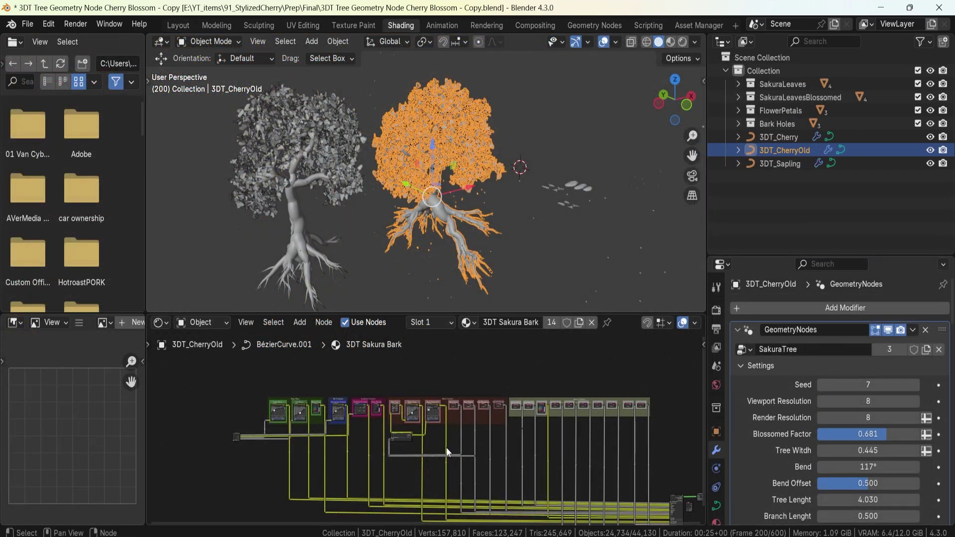
scroll(423, 430, up, 2)
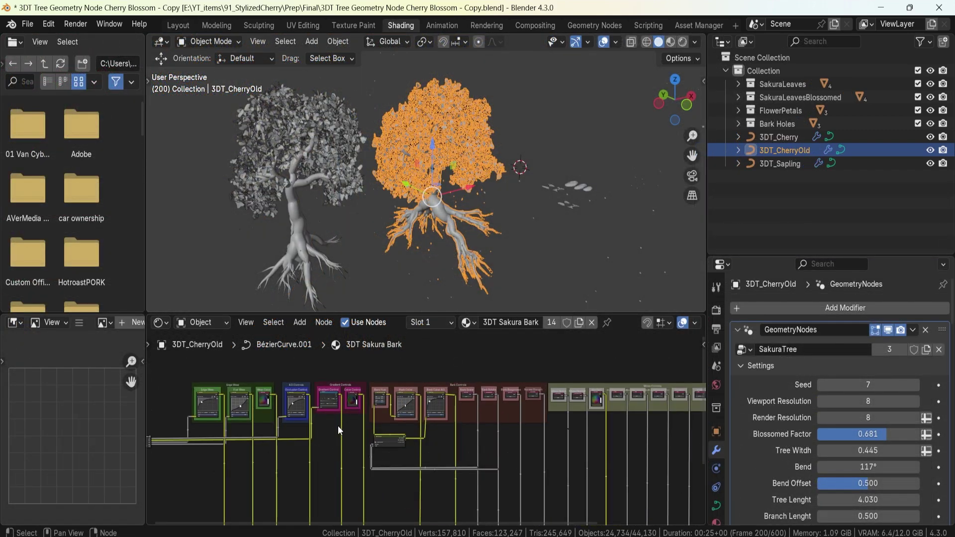
scroll(355, 429, up, 2)
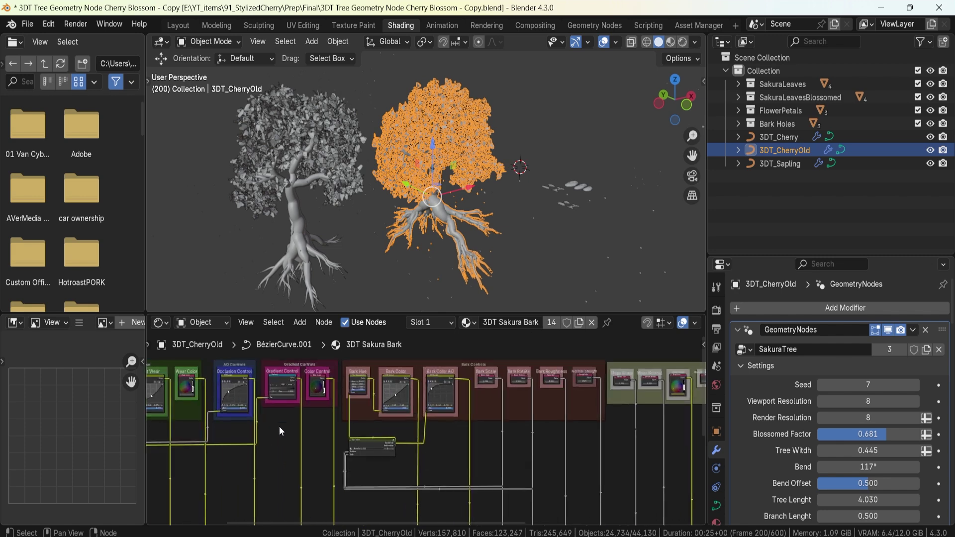
Switch the 3D viewport to rendered shading to view the bark on the old cherry tree's trunk and roots.
shift+middle_drag(264, 432, 423, 467)
scroll(347, 477, up, 2)
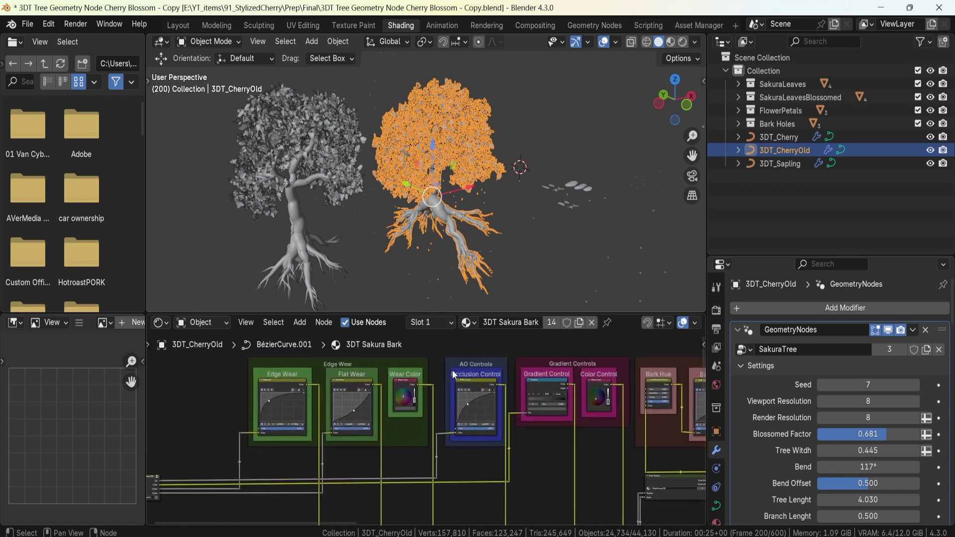
key(z)
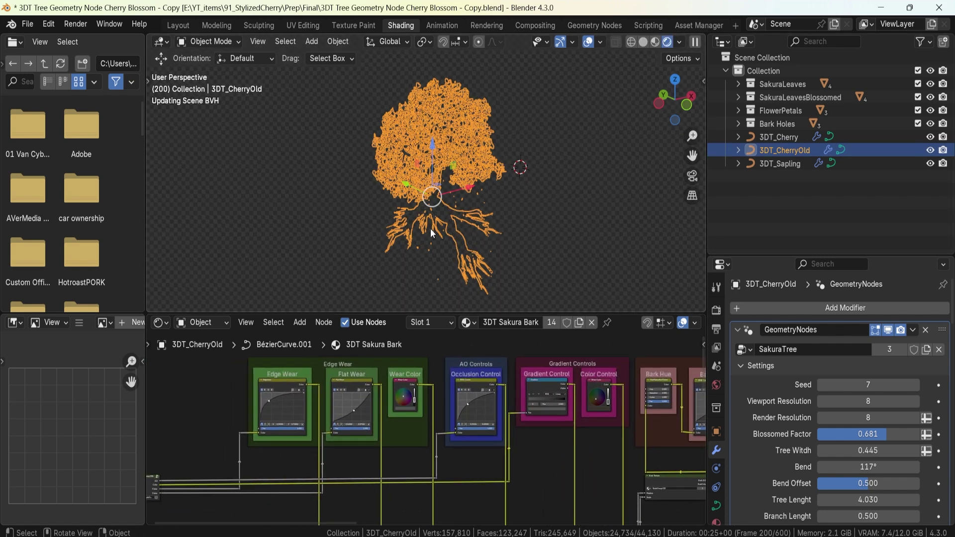
middle_drag(498, 228, 458, 231)
scroll(458, 232, up, 5)
scroll(470, 293, up, 4)
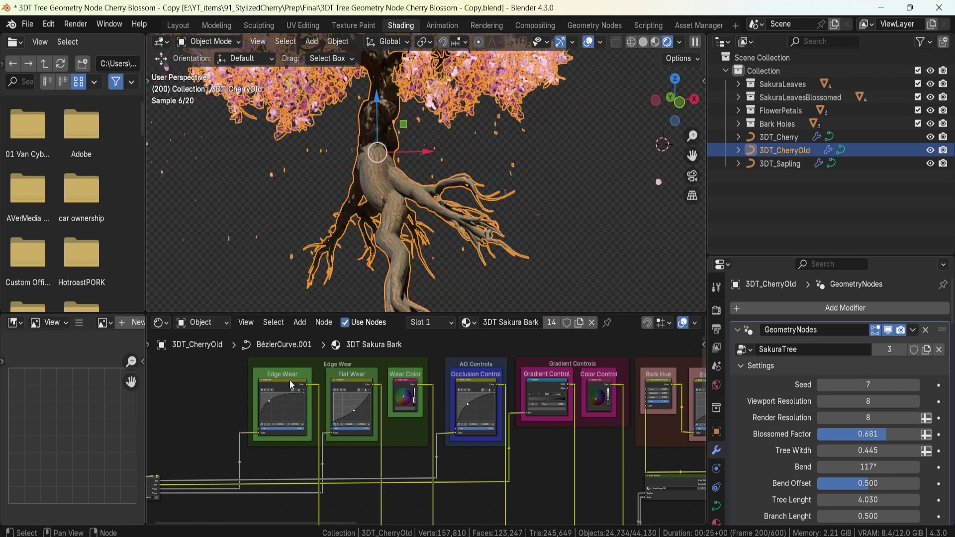
shift+middle_drag(379, 170, 386, 173)
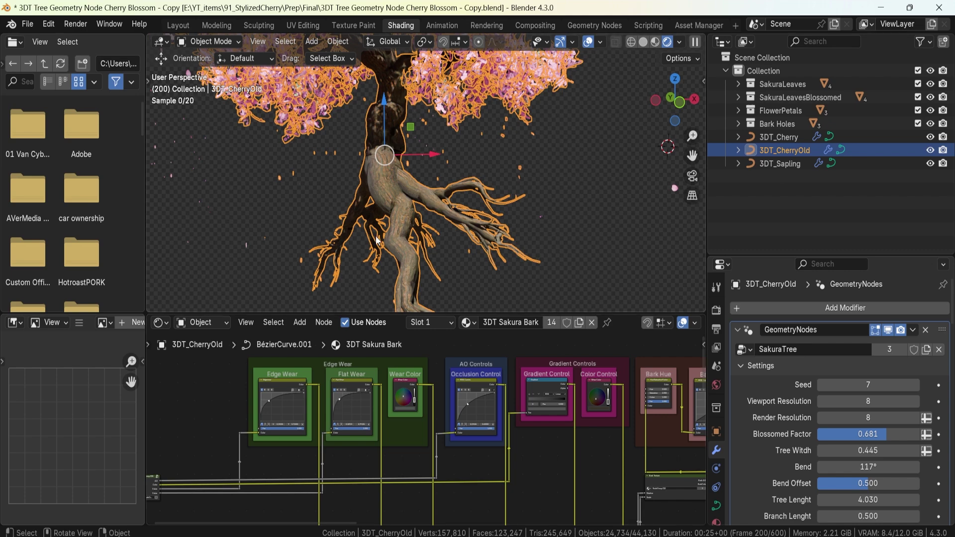
scroll(384, 205, up, 4)
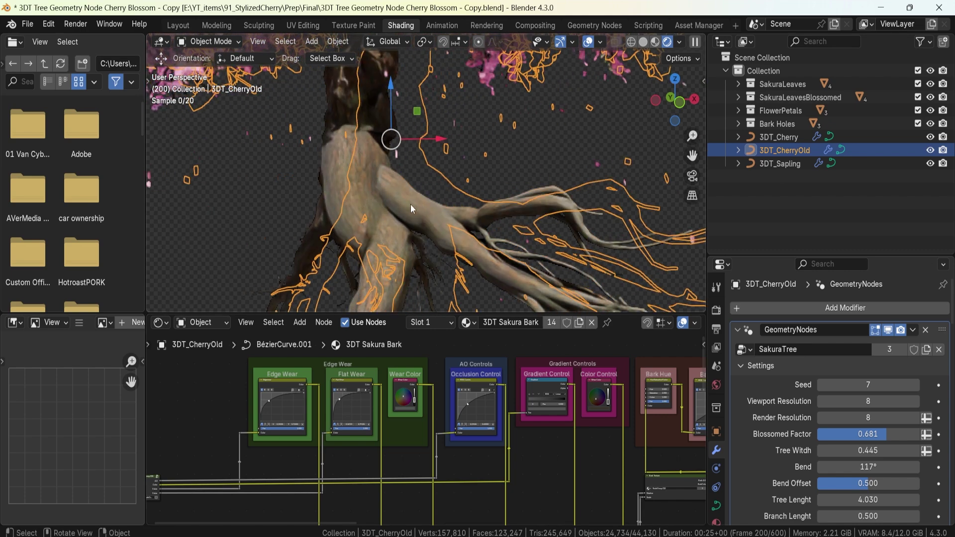
scroll(408, 207, up, 1)
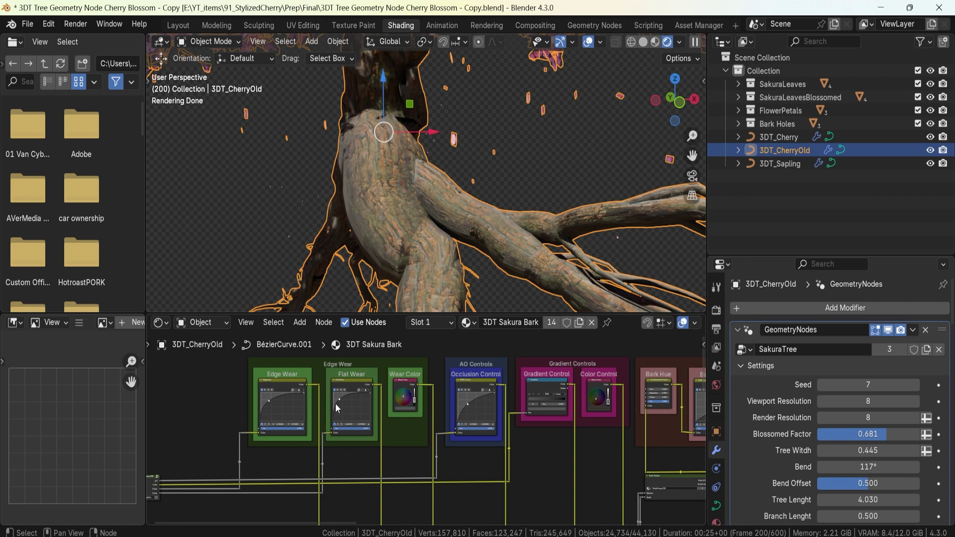
Adjust the Flat Wear curve point and the Wear Color in the bark material's Edge Wear controls.
mouse_move(340, 399)
mouse_down()
mouse_move(353, 411)
mouse_move(340, 397)
mouse_move(346, 402)
mouse_up()
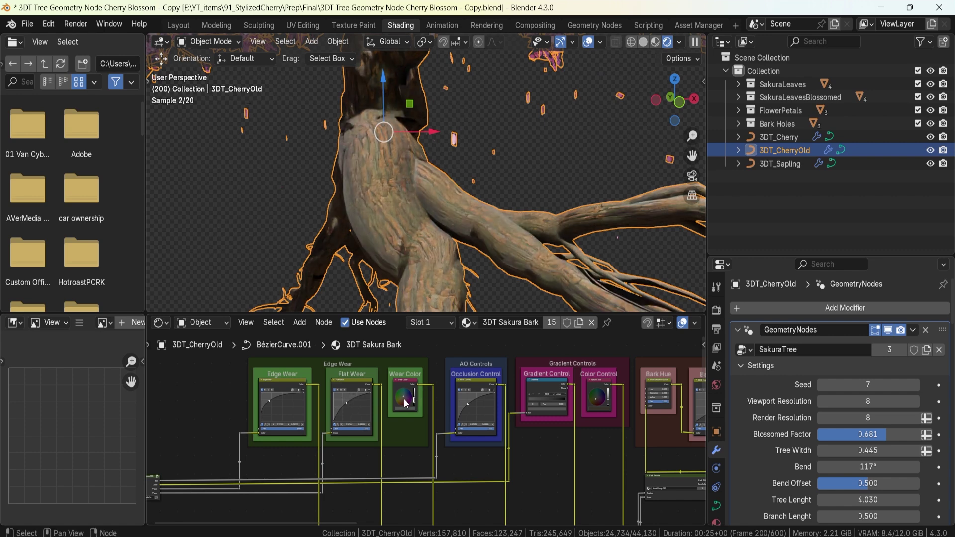
drag(403, 397, 399, 401)
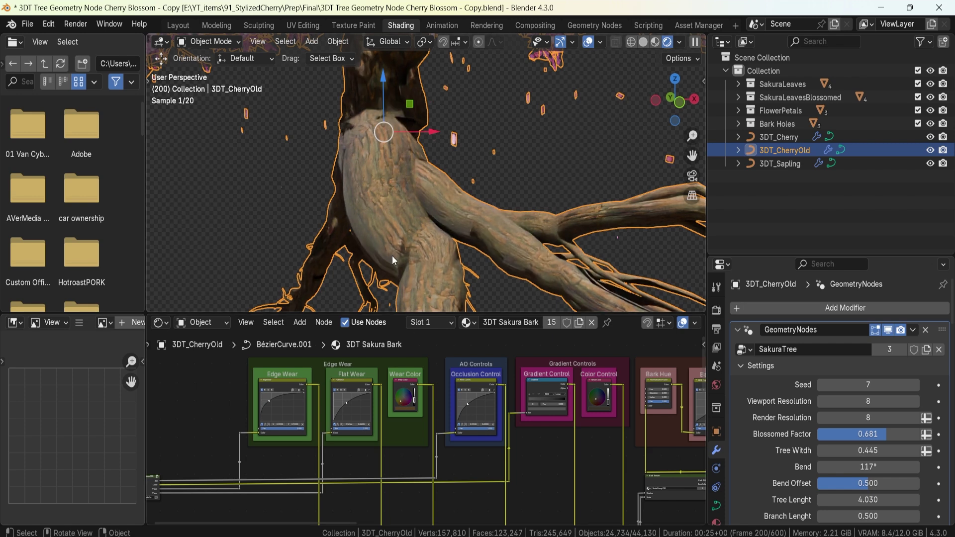
Try a much brighter colour in the Color Control node of the bark's Gradient Controls.
middle_drag(472, 421, 257, 420)
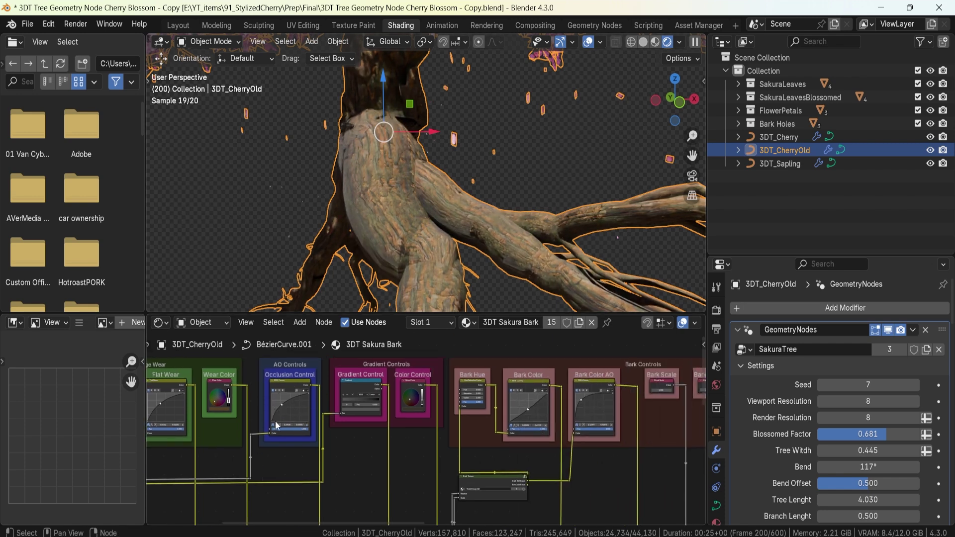
scroll(277, 426, up, 2)
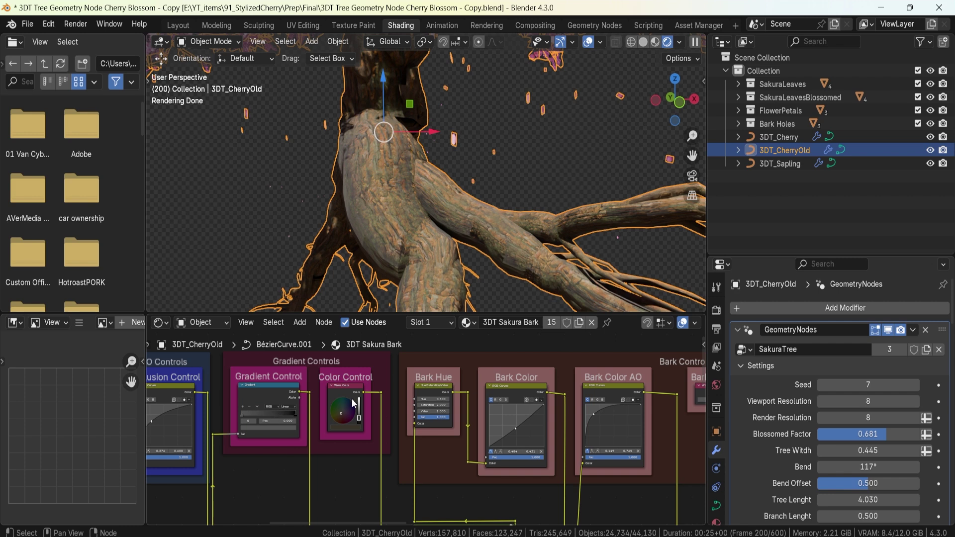
scroll(372, 193, down, 2)
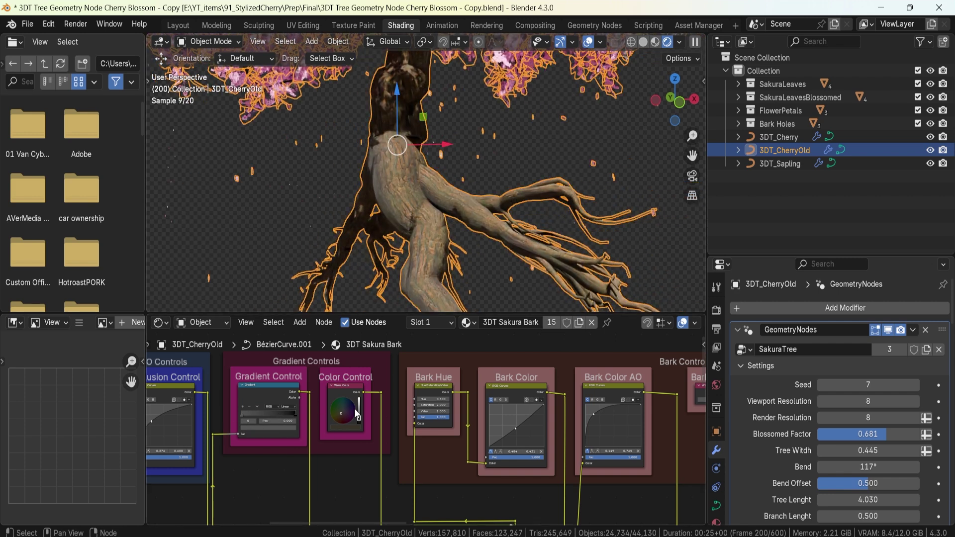
drag(359, 418, 358, 398)
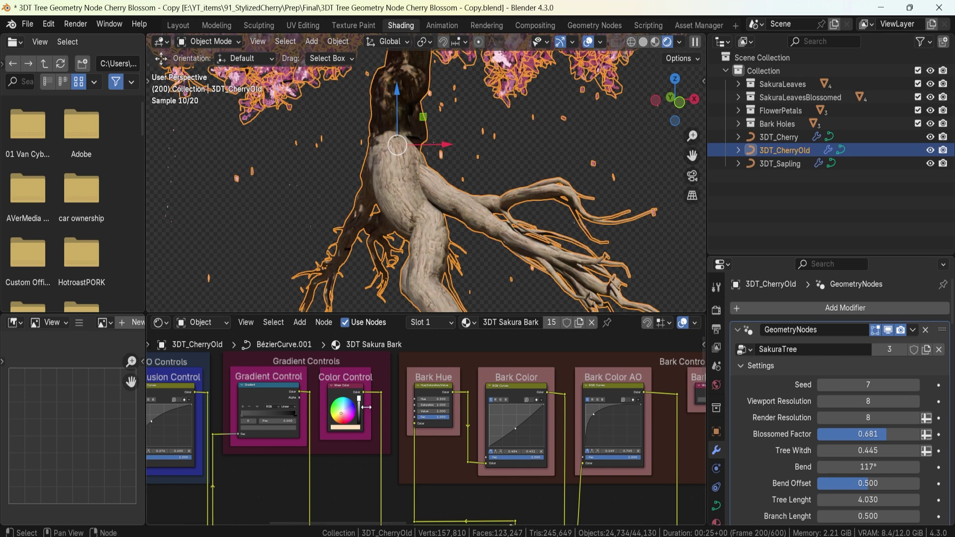
Raise the Bark Color curve's middle point to about 0.3718, 0.6812.
ctrl+scroll(426, 422, down, 6)
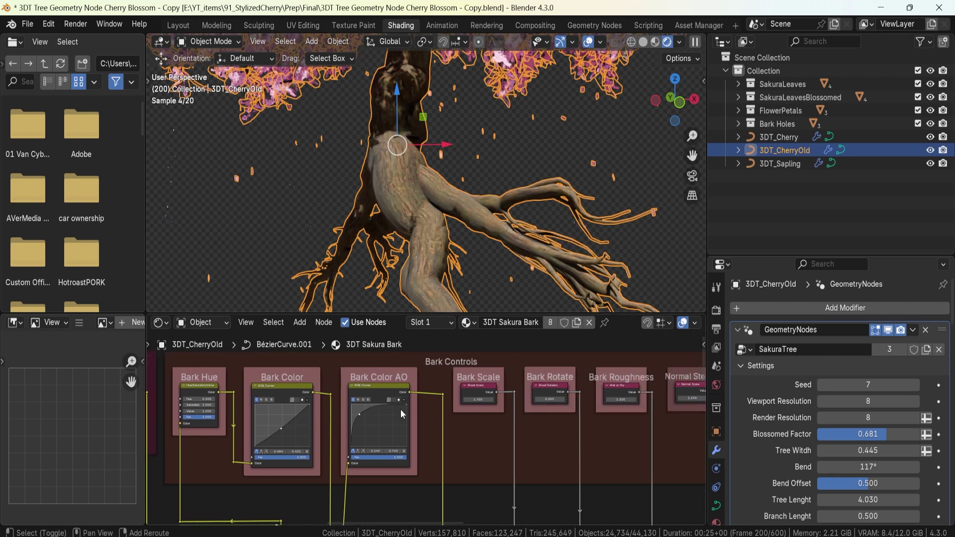
mouse_move(283, 431)
mouse_down()
mouse_move(269, 419)
mouse_move(285, 431)
mouse_up()
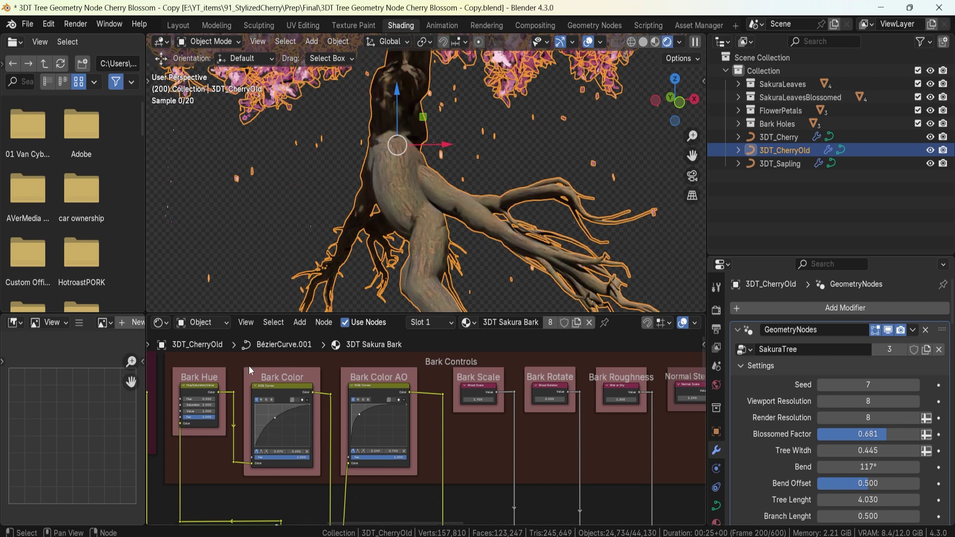
Try different Hue values in the Bark Hue node, including 0.550, and undo each change.
scroll(209, 405, up, 4)
middle_drag(209, 404, 320, 395)
drag(318, 389, 320, 389)
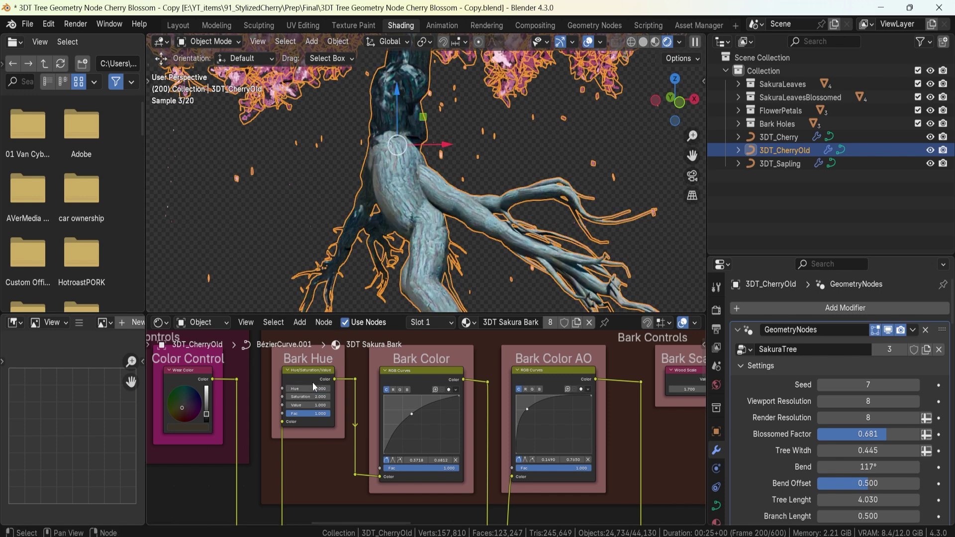
key(ctrl+z)
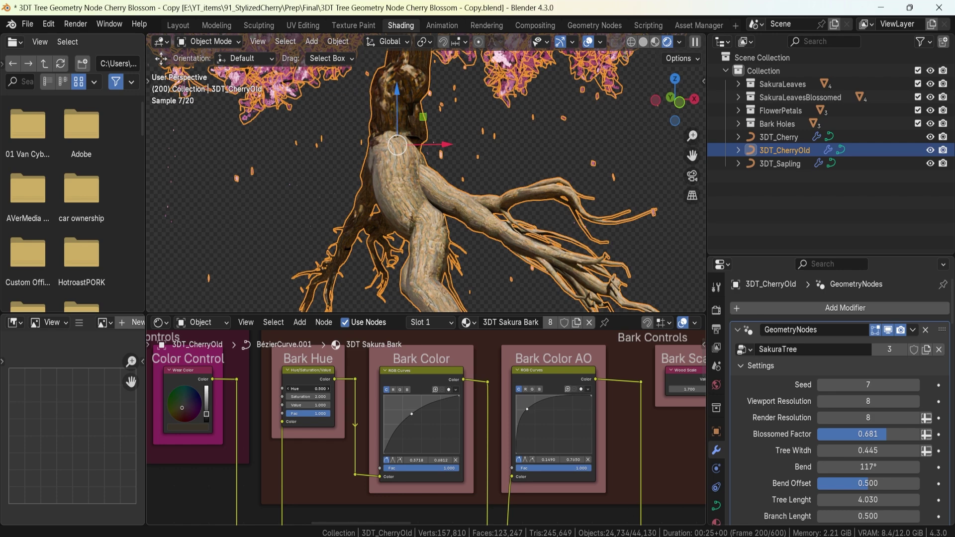
drag(314, 389, 324, 388)
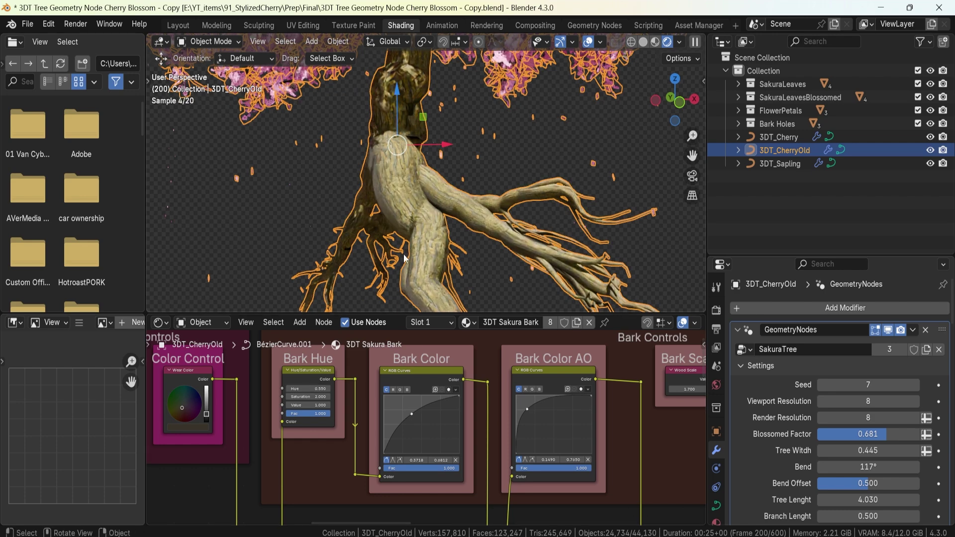
key(ctrl+z)
Set the Bark Scale value in the Bark Controls to 1.
shift+middle_drag(560, 222, 377, 222)
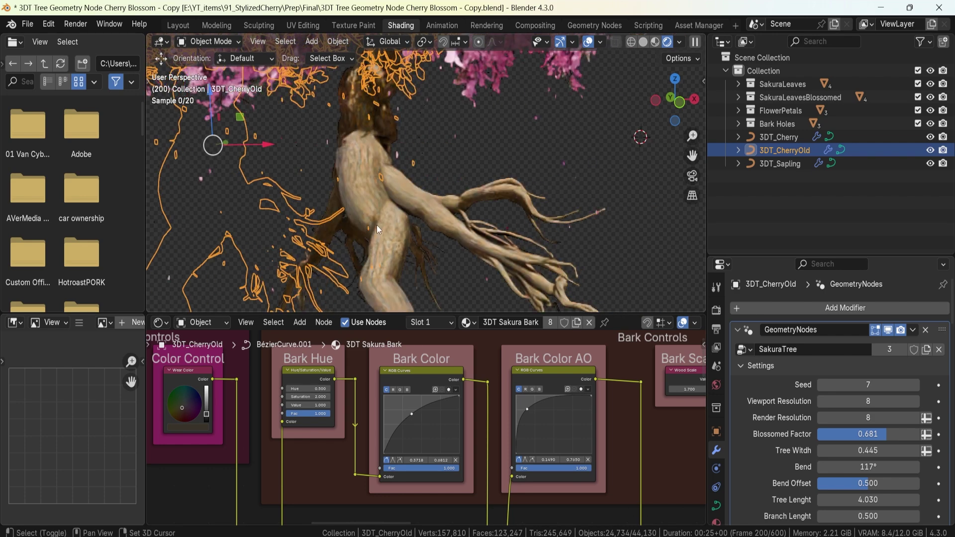
scroll(529, 404, down, 6)
middle_drag(548, 409, 341, 407)
scroll(578, 405, up, 4)
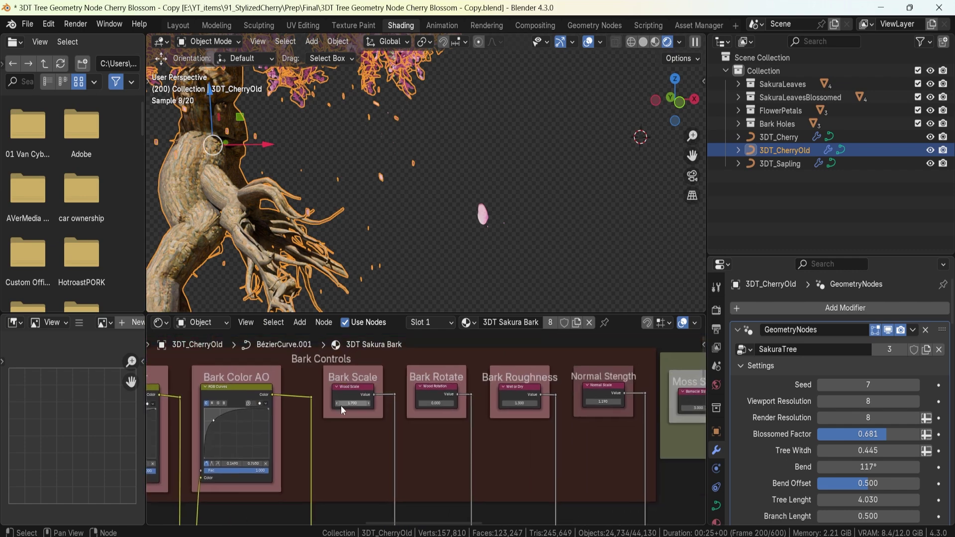
shift+middle_drag(204, 181, 405, 187)
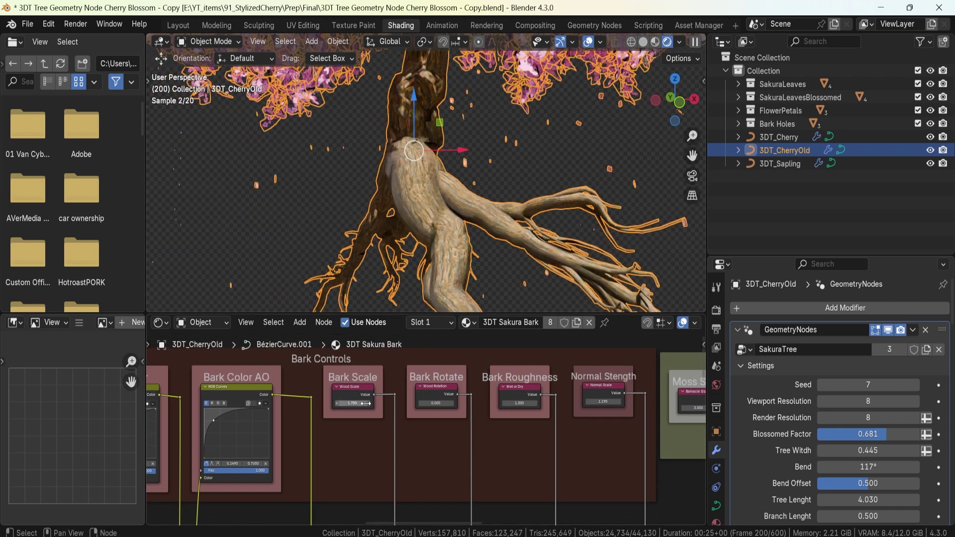
click(357, 403)
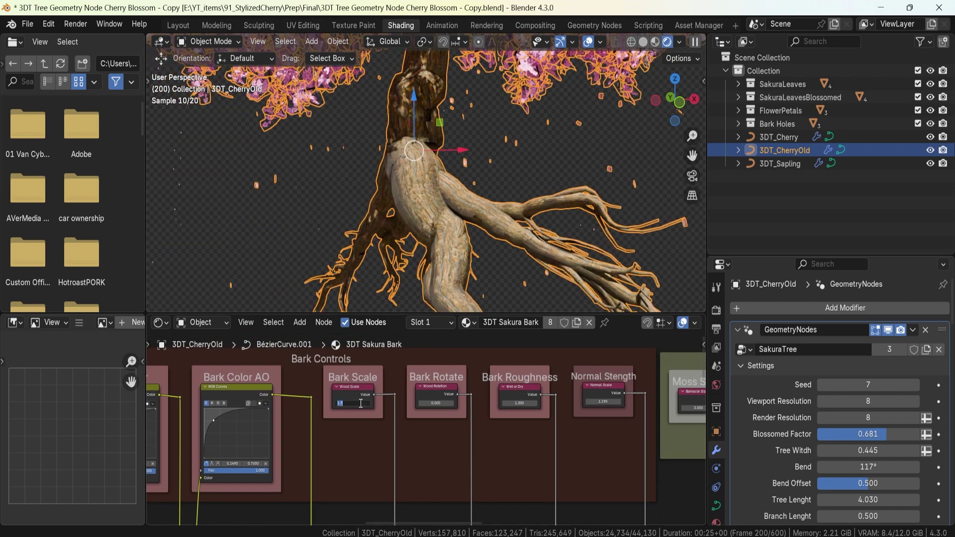
text(1)
key(Return)
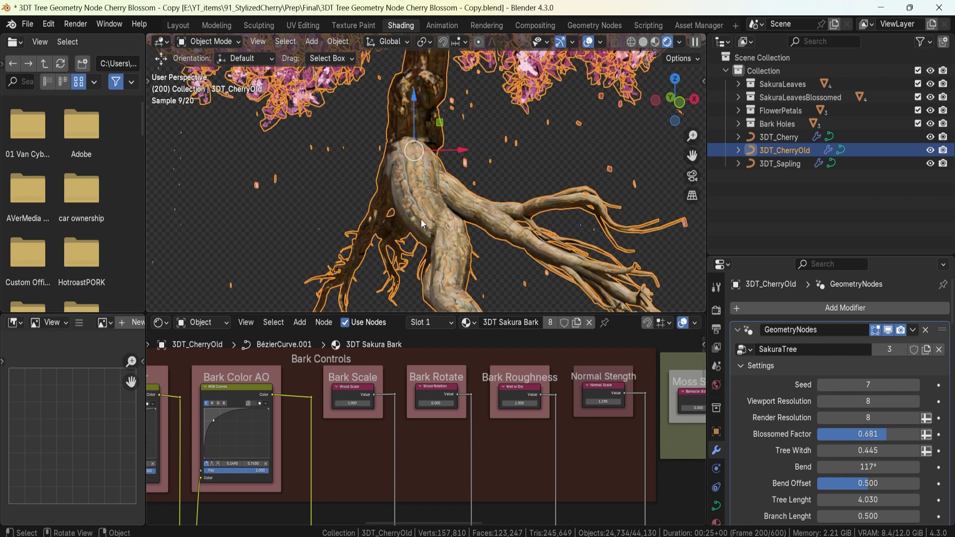
Examine the Moss Controls nodes from Moss Scale, Normal and Color through mask displacement and AO to Moss Intensity and Contrast.
middle_drag(509, 417, 339, 421)
scroll(488, 424, down, 4)
middle_drag(528, 429, 205, 419)
middle_drag(290, 403, 265, 413)
scroll(264, 413, down, 5)
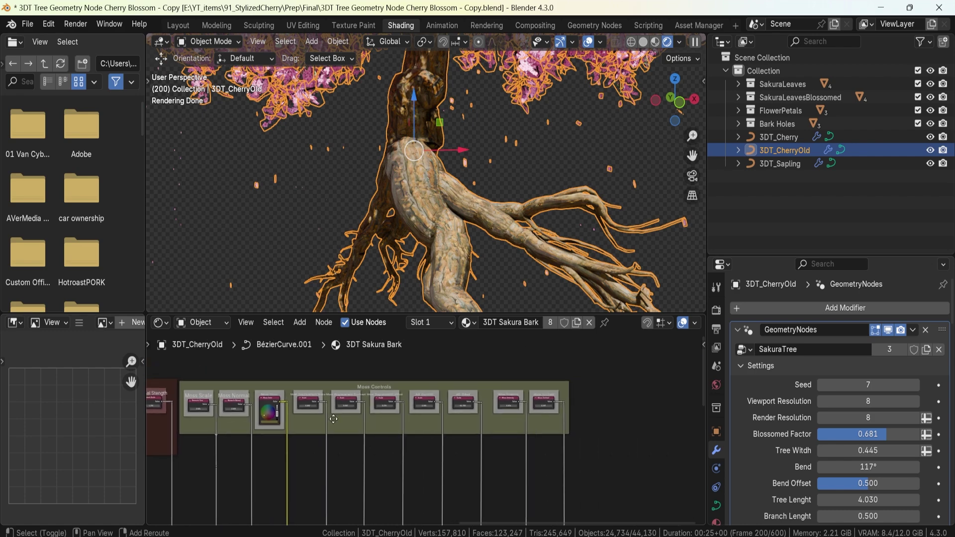
middle_drag(384, 416, 428, 430)
scroll(428, 430, up, 4)
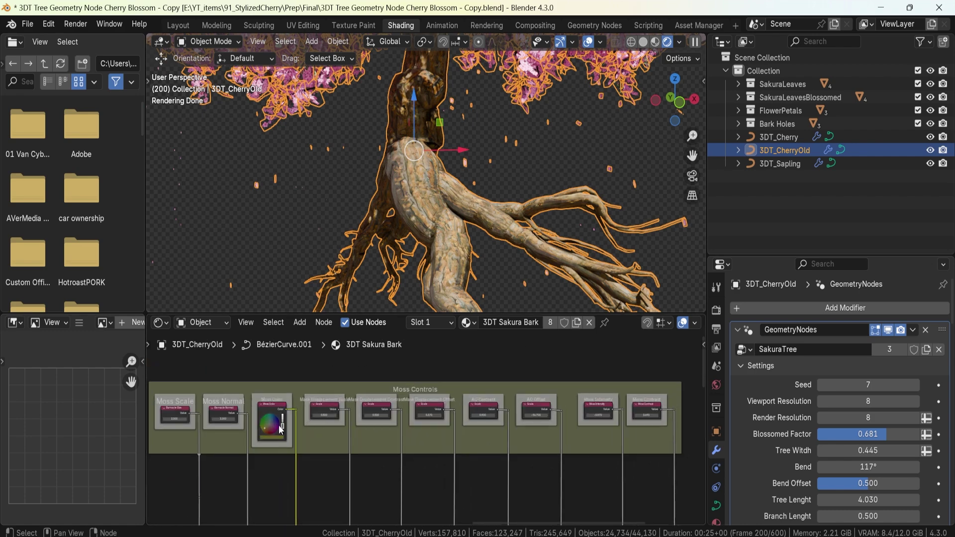
middle_drag(281, 430, 338, 413)
scroll(359, 414, up, 4)
middle_drag(433, 190, 405, 319)
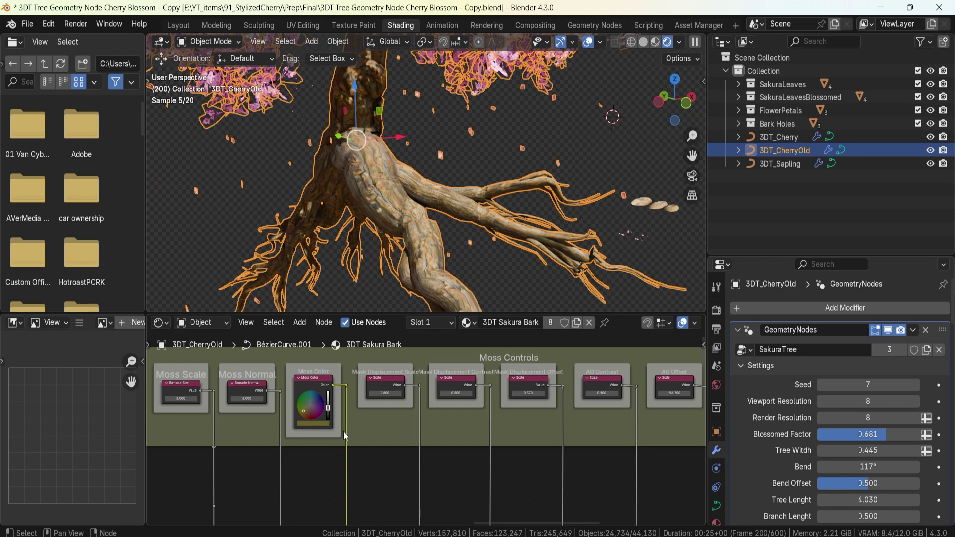
middle_drag(660, 394, 388, 394)
scroll(423, 418, up, 2)
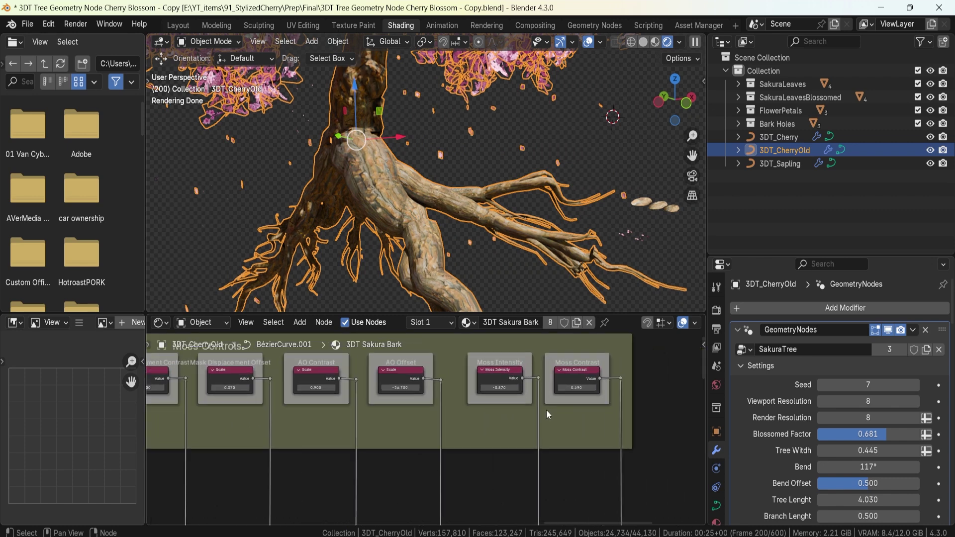
middle_drag(511, 406, 410, 429)
Set the Moss Intensity value to -0.490, checking the moss coverage on the trunk base.
drag(367, 356, 541, 454)
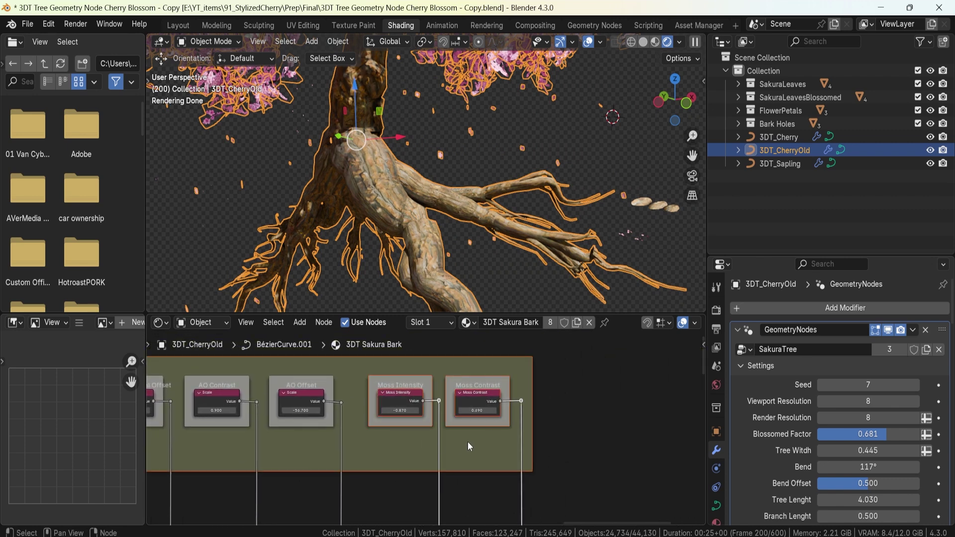
scroll(465, 429, up, 1)
click(638, 422)
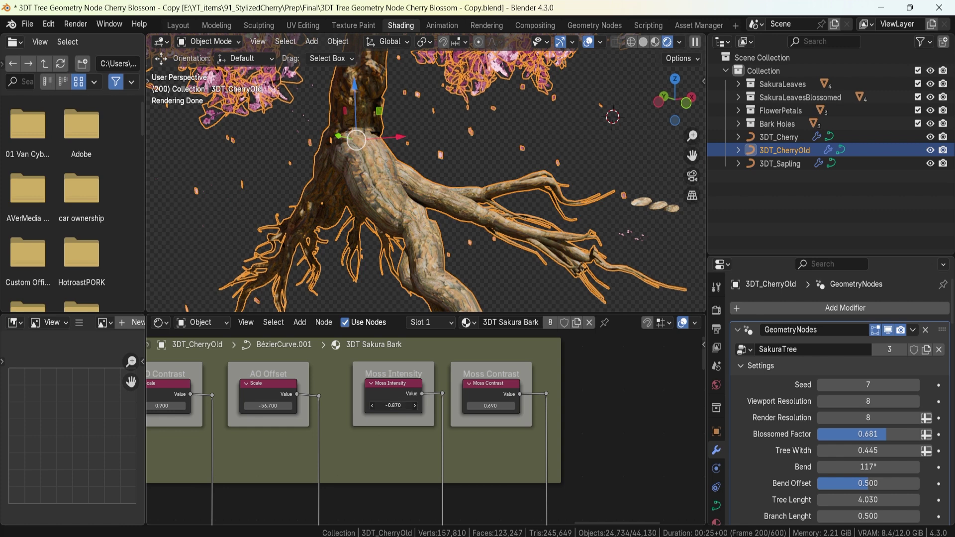
mouse_move(393, 406)
mouse_down()
mouse_move(355, 405)
mouse_move(398, 406)
mouse_up()
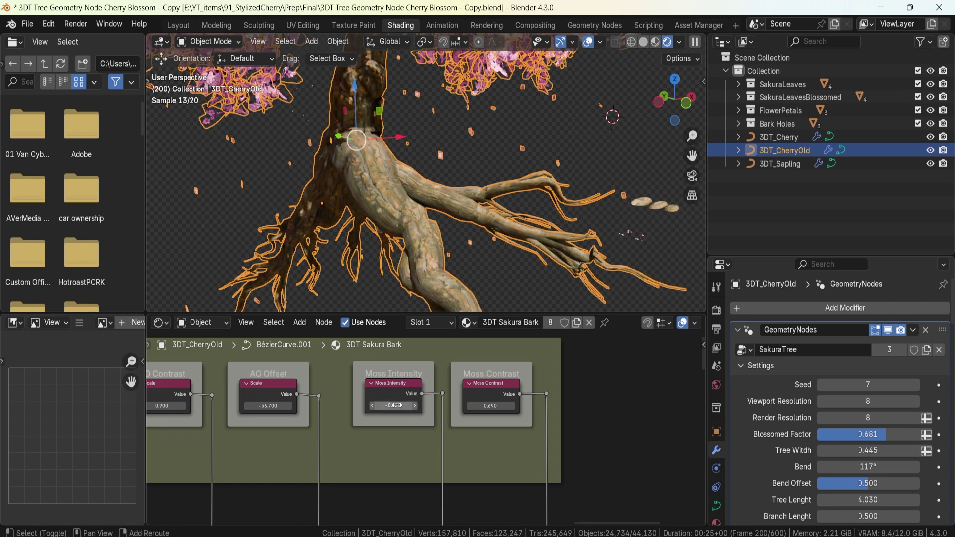
drag(397, 406, 391, 406)
scroll(378, 225, up, 2)
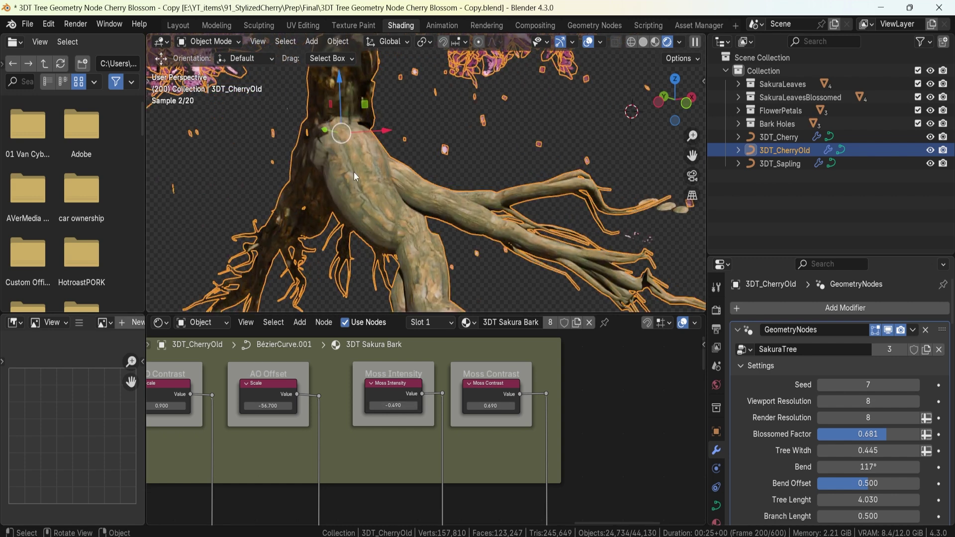
Try Moss Contrast at 1.990 for heavy moss coverage, then reduce it to -0.610.
drag(486, 405, 487, 405)
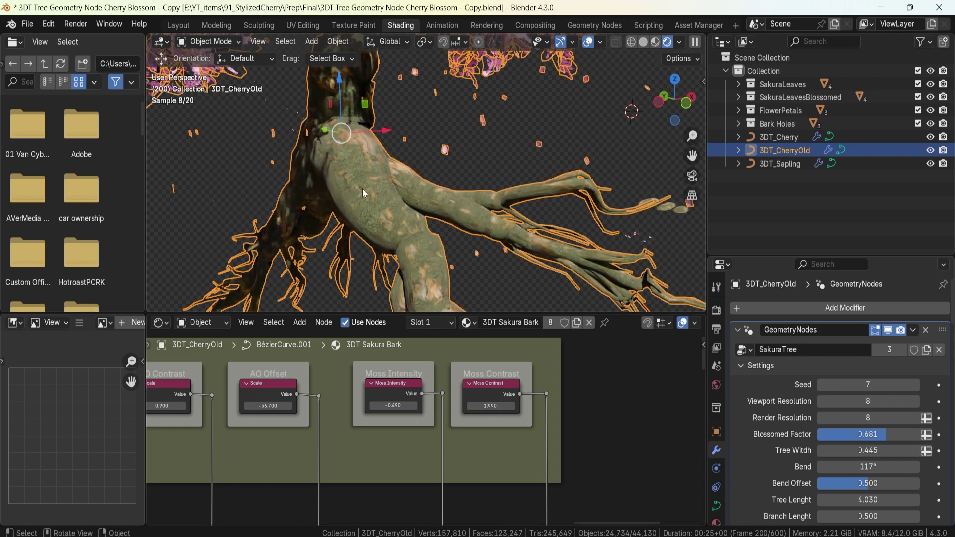
scroll(348, 150, up, 2)
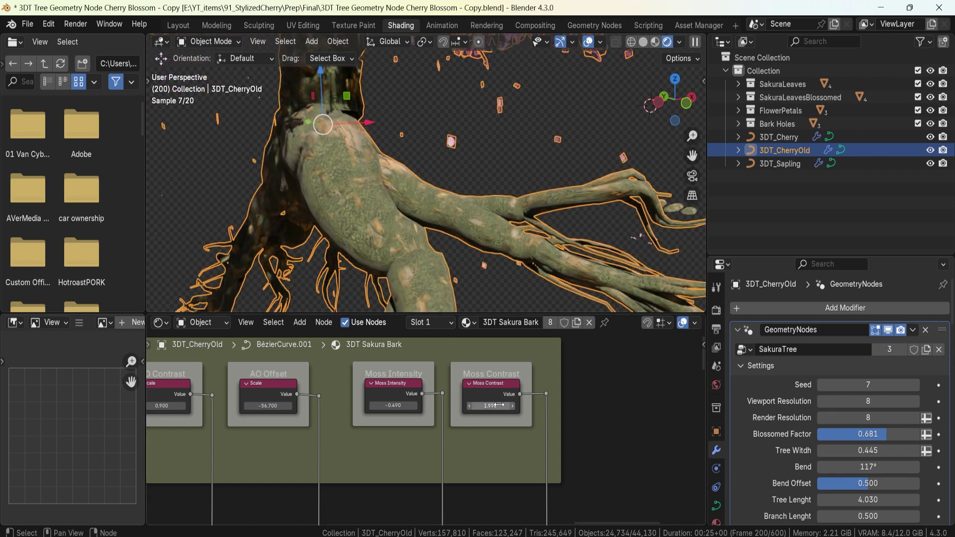
drag(498, 406, 477, 406)
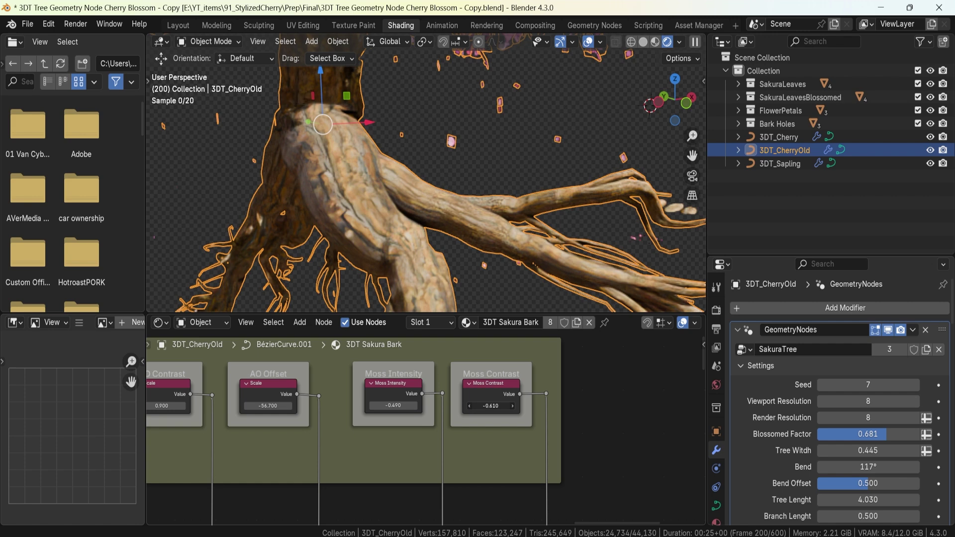
scroll(254, 420, down, 3)
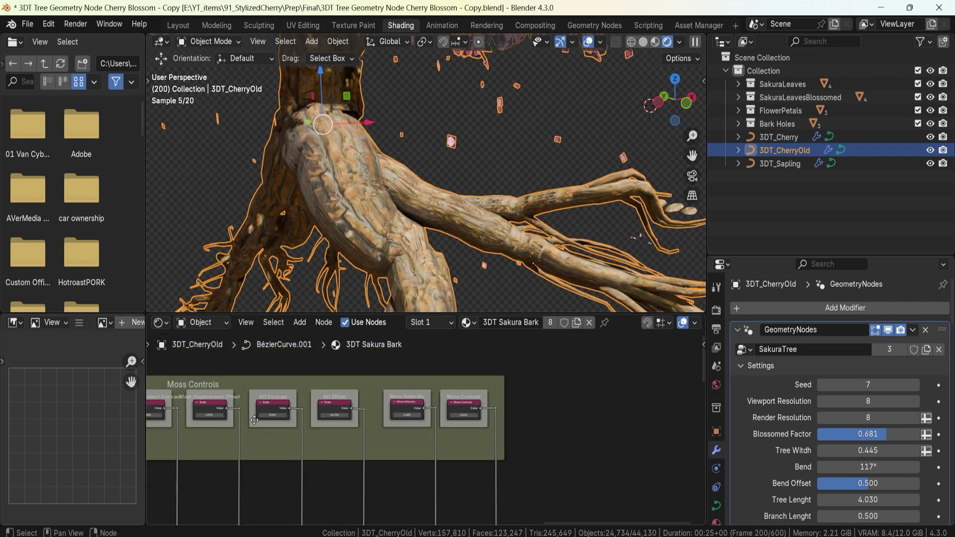
middle_drag(254, 421, 440, 437)
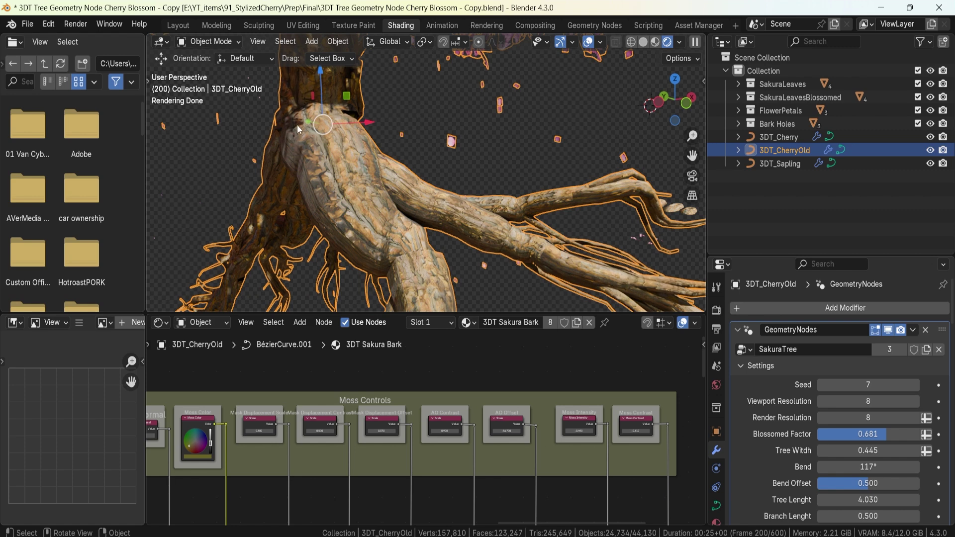
Set the Moss Contrast value in the Moss Controls to 0.480.
scroll(446, 485, up, 5)
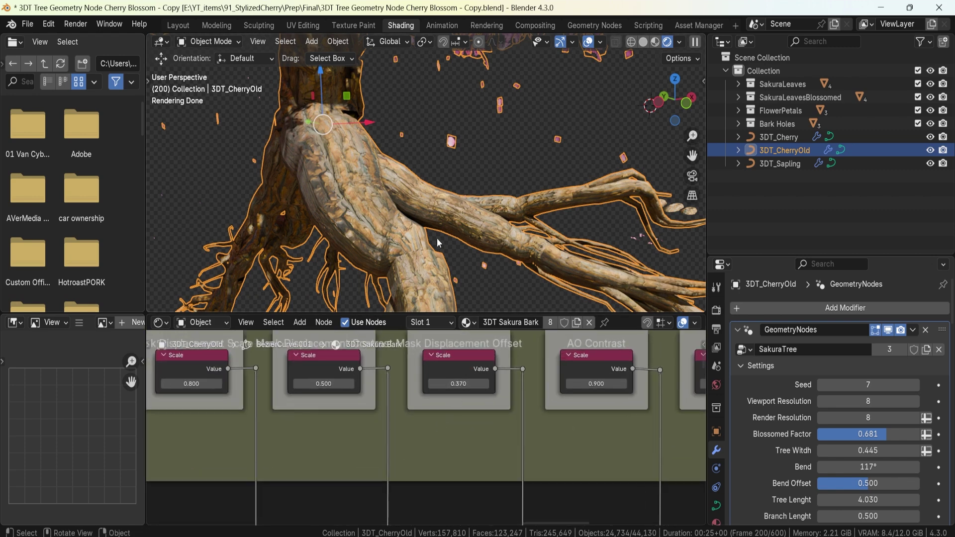
middle_drag(400, 399, 354, 403)
scroll(438, 440, down, 2)
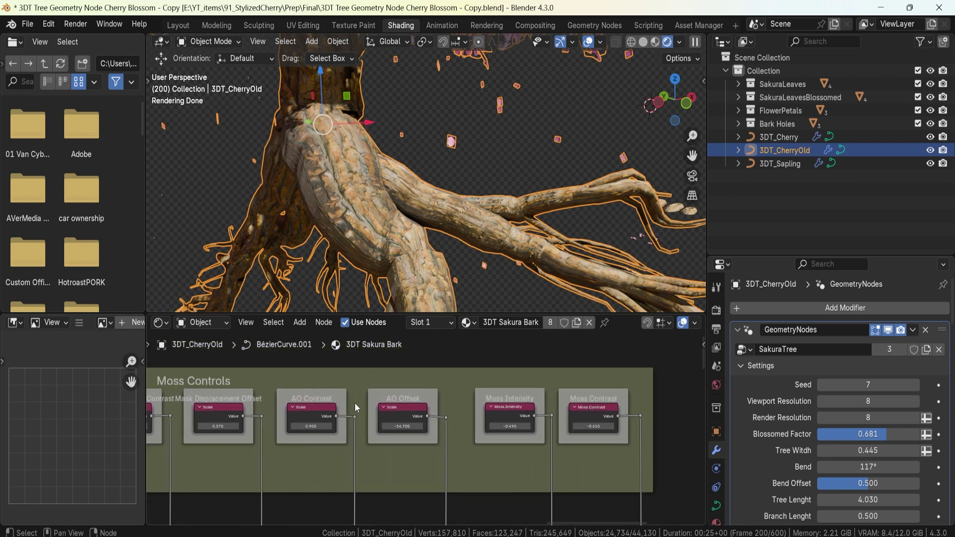
scroll(417, 430, up, 2)
middle_drag(531, 428, 425, 420)
mouse_move(516, 419)
mouse_down()
mouse_move(544, 419)
mouse_move(518, 420)
mouse_up()
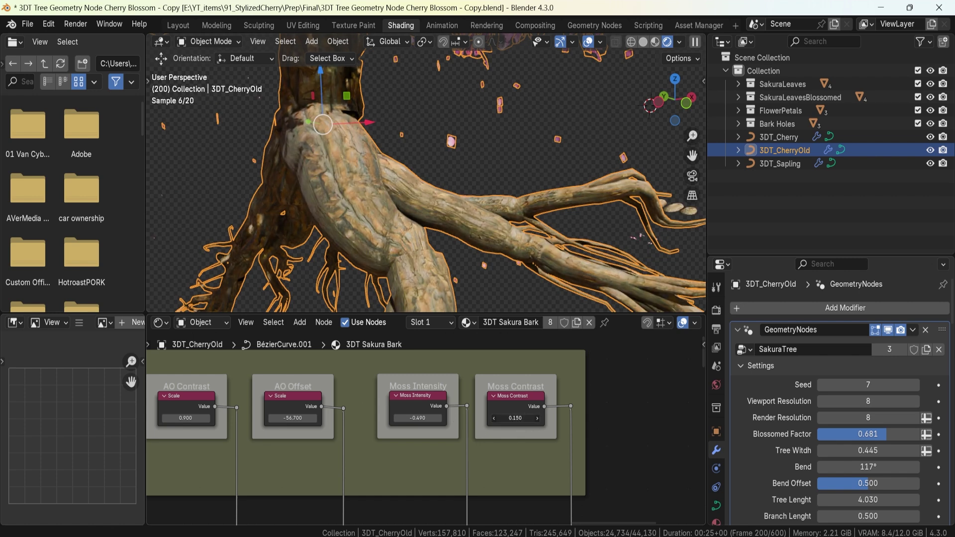
drag(519, 419, 535, 420)
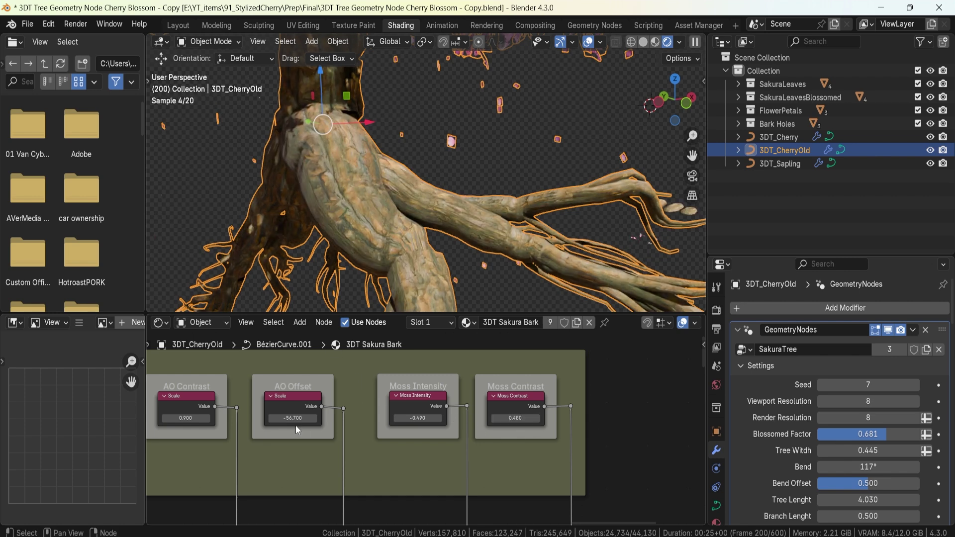
Adjust the Mask Displacement Offset in the Moss Controls to 0.410, checking the moss on the trunk up close.
middle_drag(296, 427, 573, 420)
middle_drag(362, 428, 400, 434)
scroll(420, 437, up, 1)
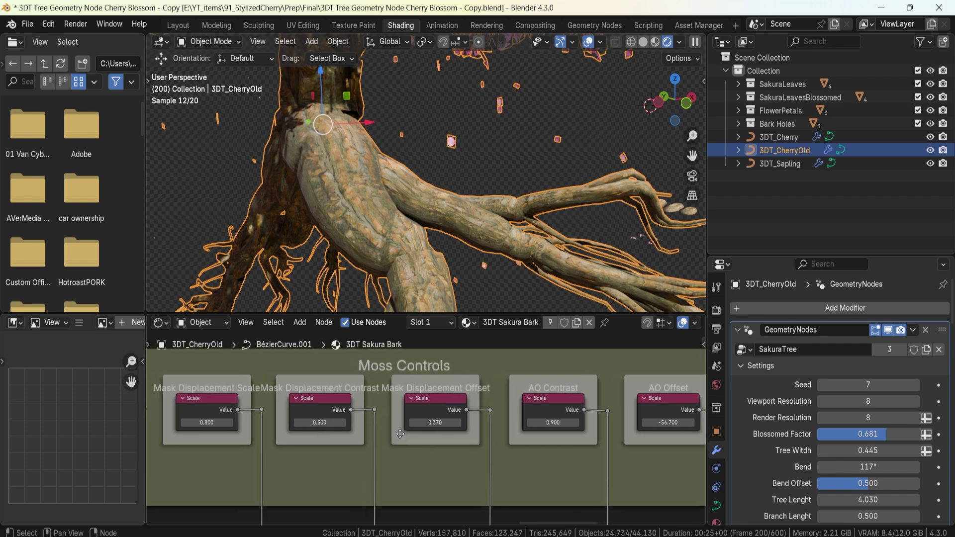
scroll(400, 434, up, 1)
scroll(447, 428, up, 1)
mouse_move(480, 422)
mouse_down()
mouse_move(502, 421)
mouse_move(465, 422)
mouse_up()
scroll(337, 180, up, 5)
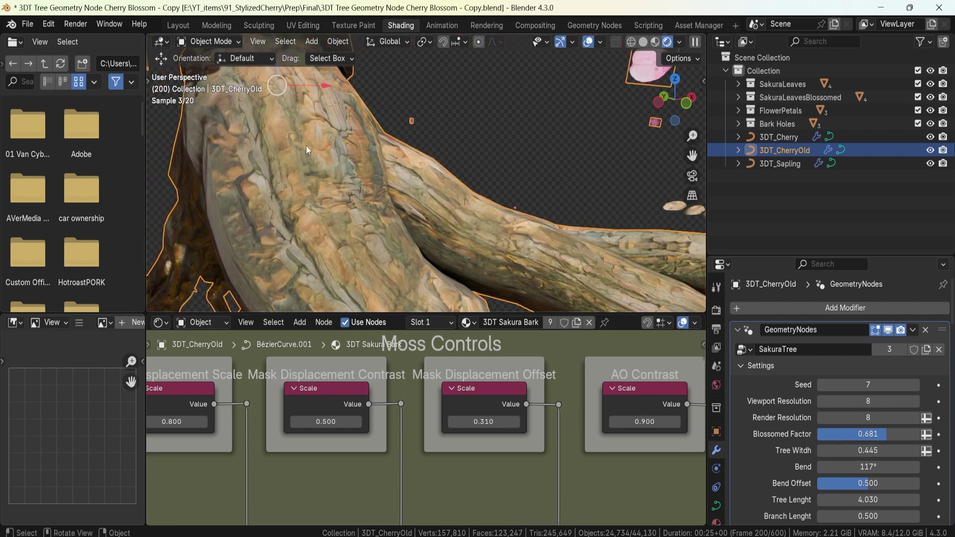
click(514, 422)
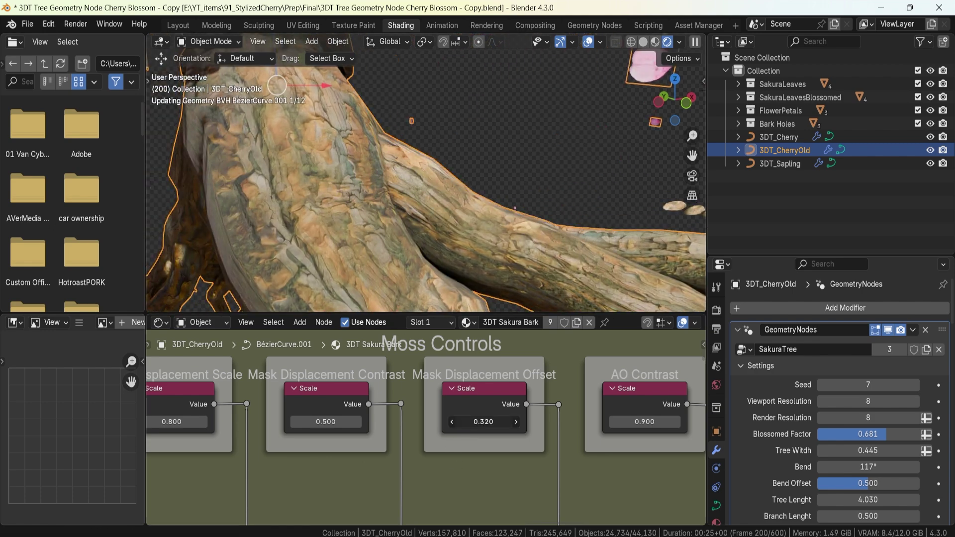
scroll(407, 213, down, 8)
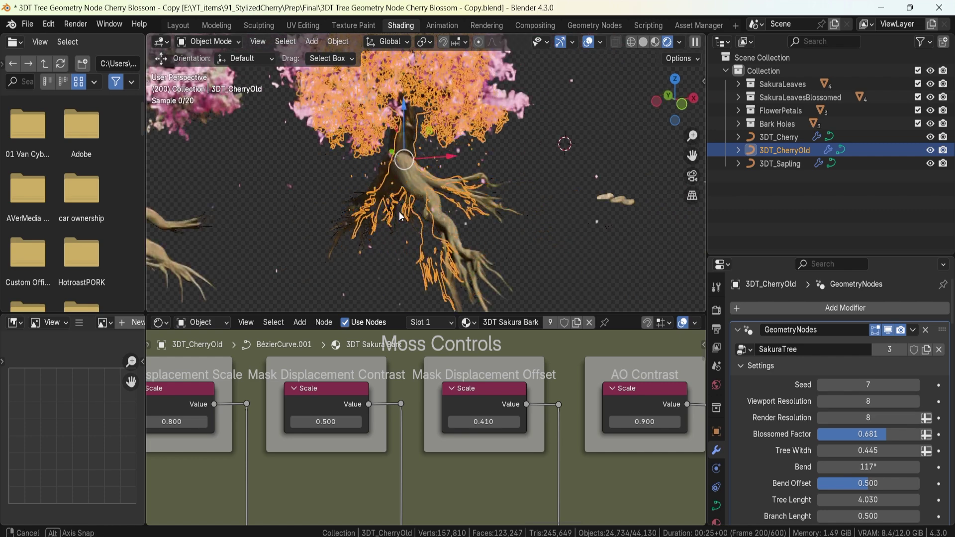
scroll(459, 417, down, 6)
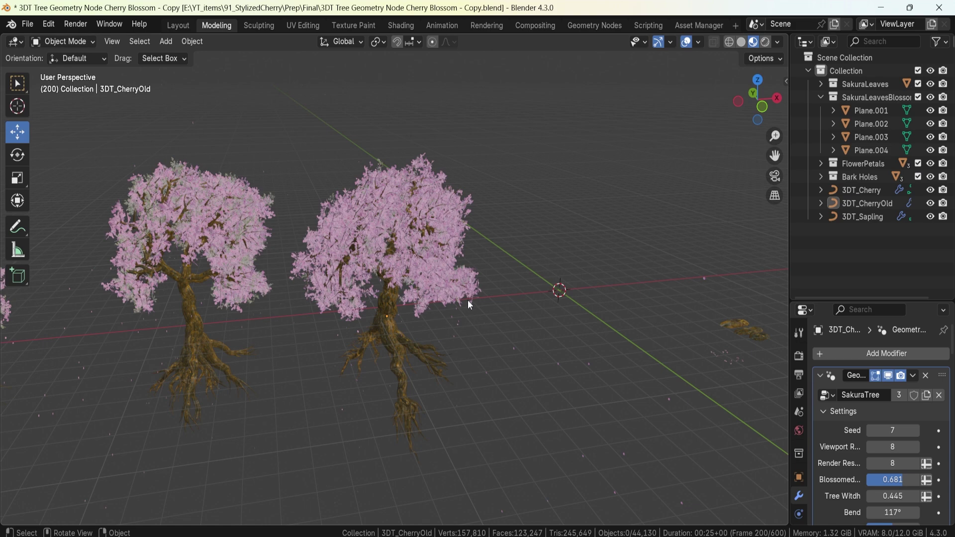
middle_drag(446, 297, 507, 307)
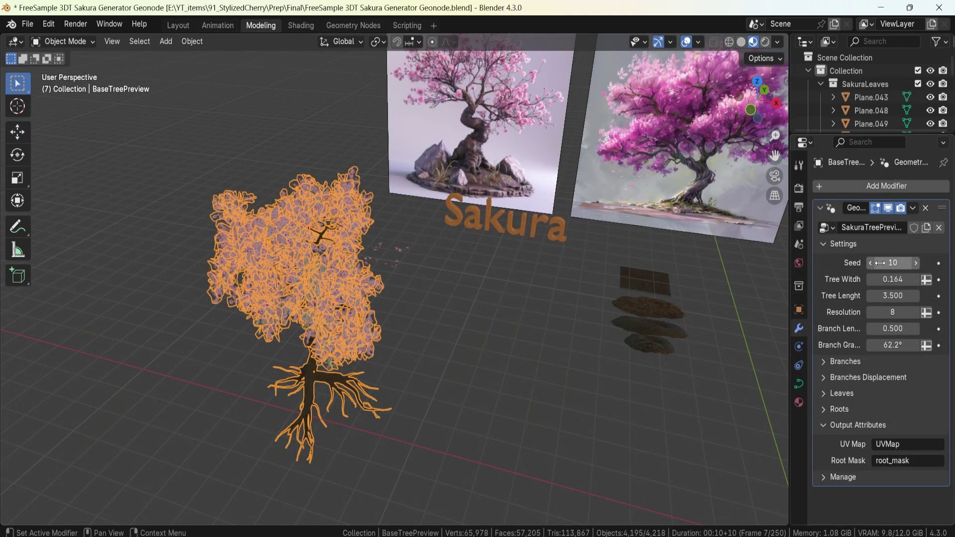
Expand the Branches, Branches Displacement, Leaves and Roots settings of the free sample tree's geometry nodes modifier and inspect the tree.
click(859, 362)
scroll(848, 417, down, 3)
click(847, 421)
scroll(848, 422, down, 4)
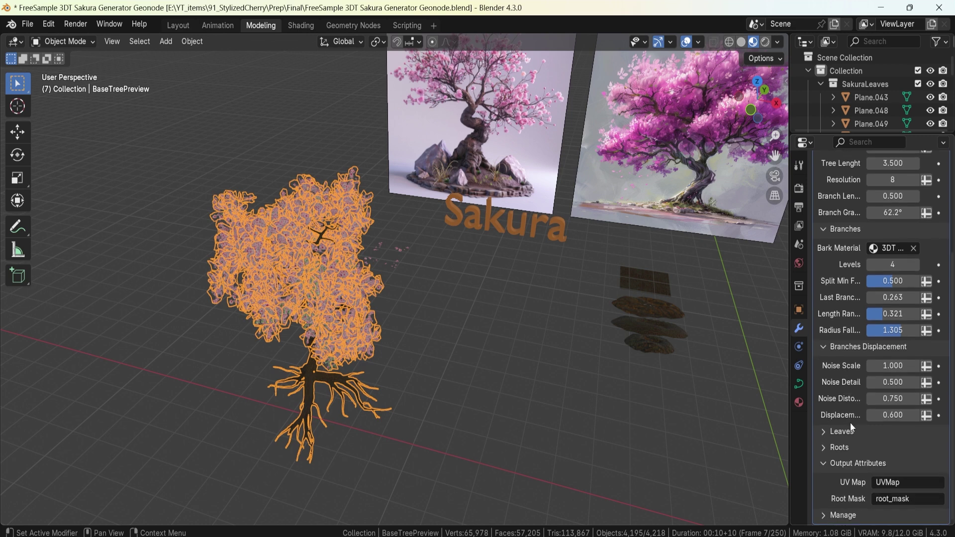
click(850, 430)
scroll(842, 438, down, 5)
click(840, 493)
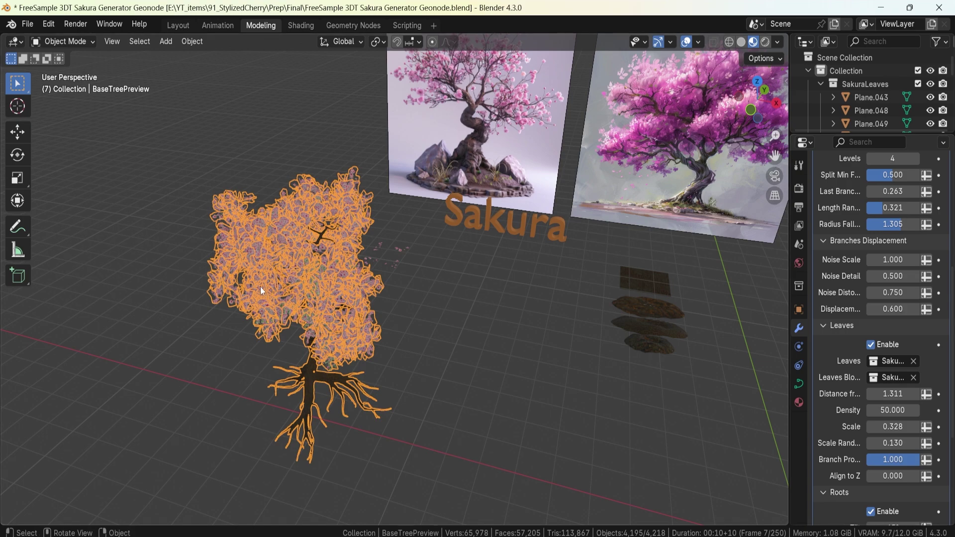
middle_drag(327, 358, 364, 332)
scroll(360, 314, up, 3)
scroll(365, 332, down, 2)
middle_drag(396, 281, 438, 327)
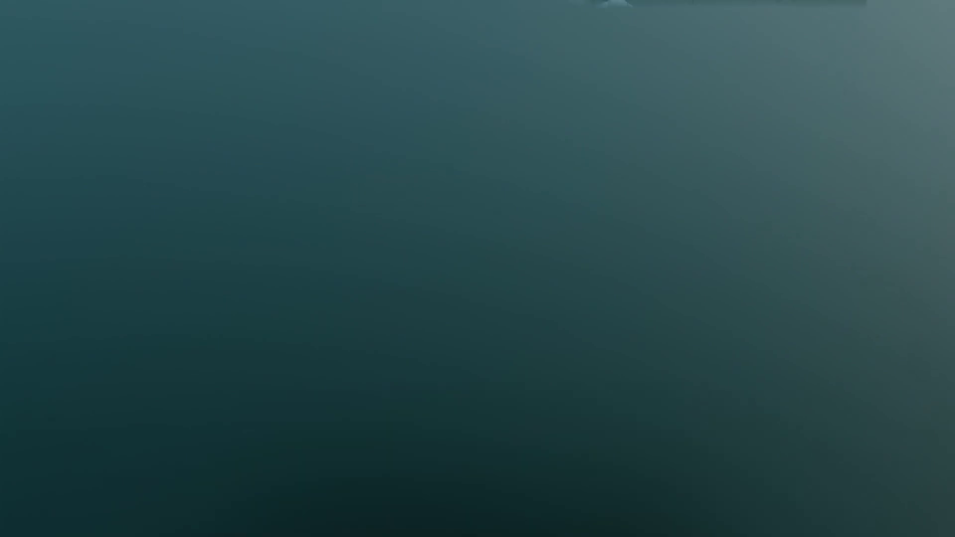